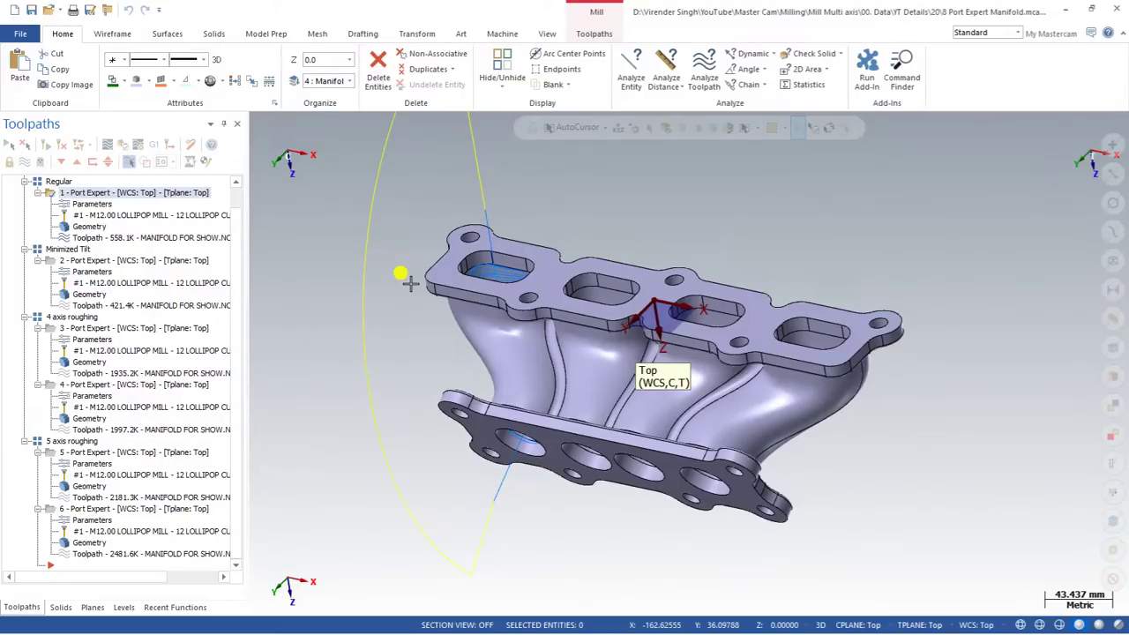
Browse the Multiaxis toolpath gallery on the Toolpaths ribbon, then close it.
{"action": "scroll", "coordinate": [512, 227], "scroll_direction": "down", "scroll_amount": 2}
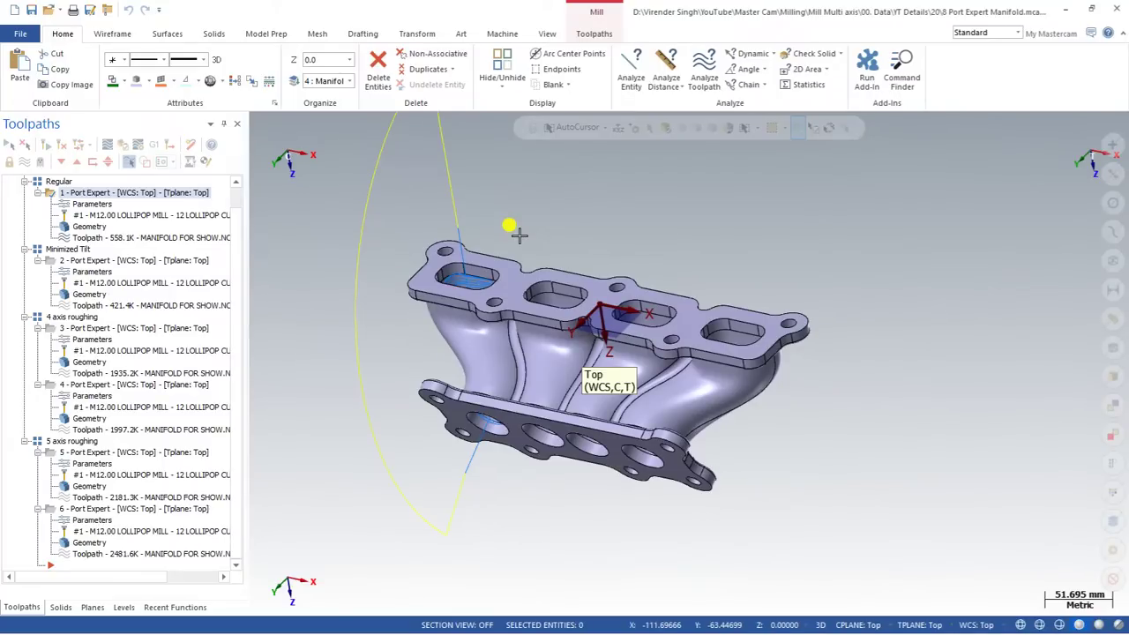
{"action": "left_click", "coordinate": [593, 33]}
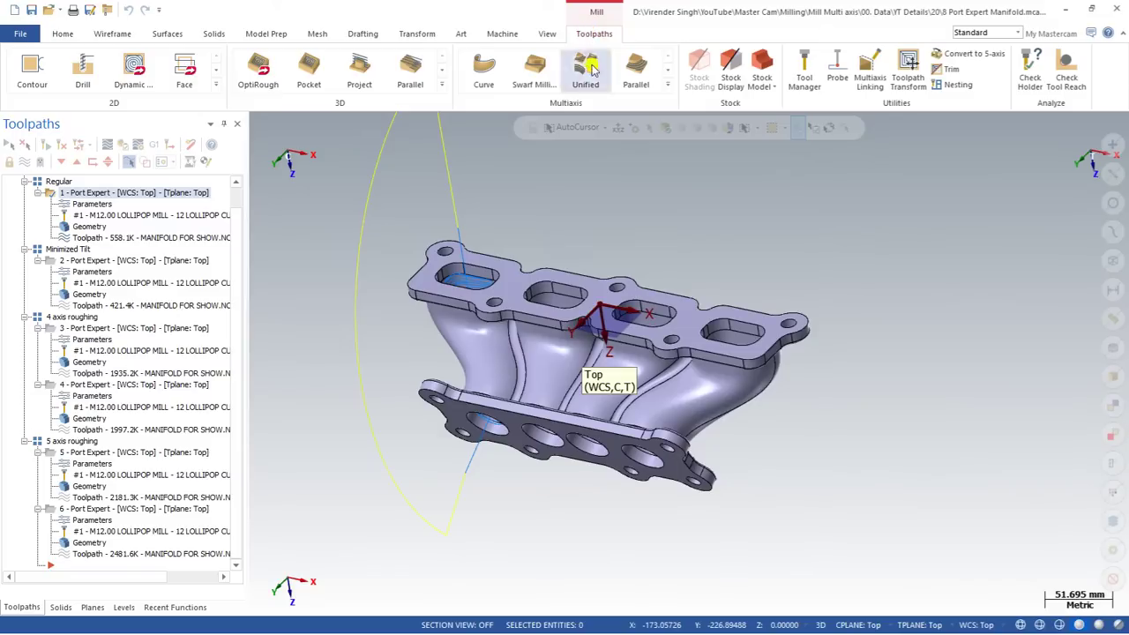
{"action": "left_click", "coordinate": [671, 86]}
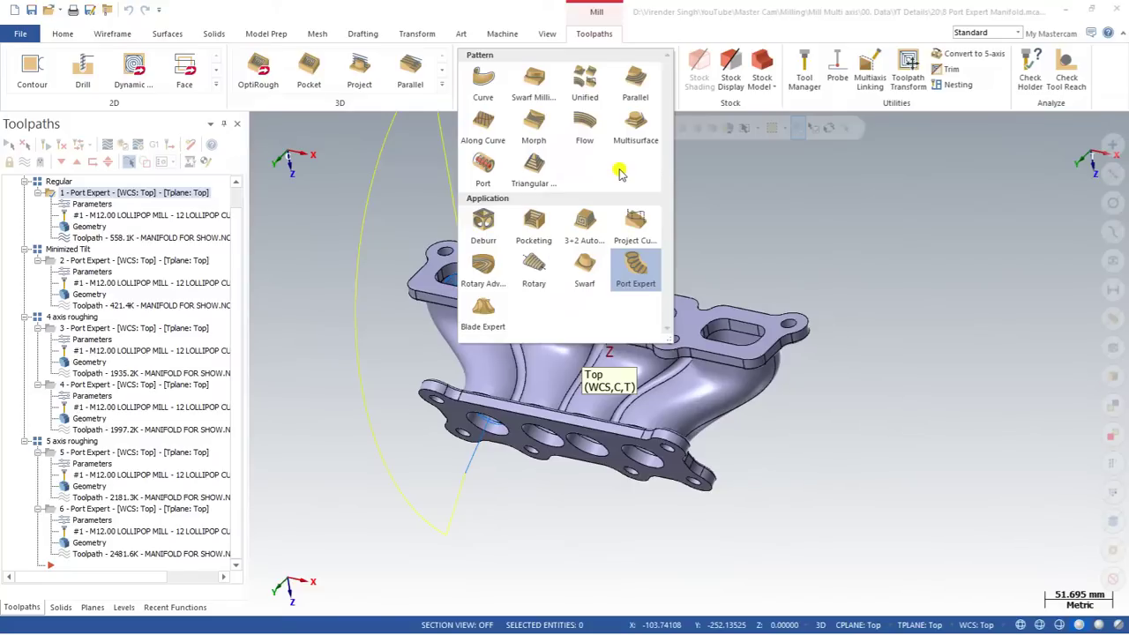
{"action": "left_click", "coordinate": [742, 173]}
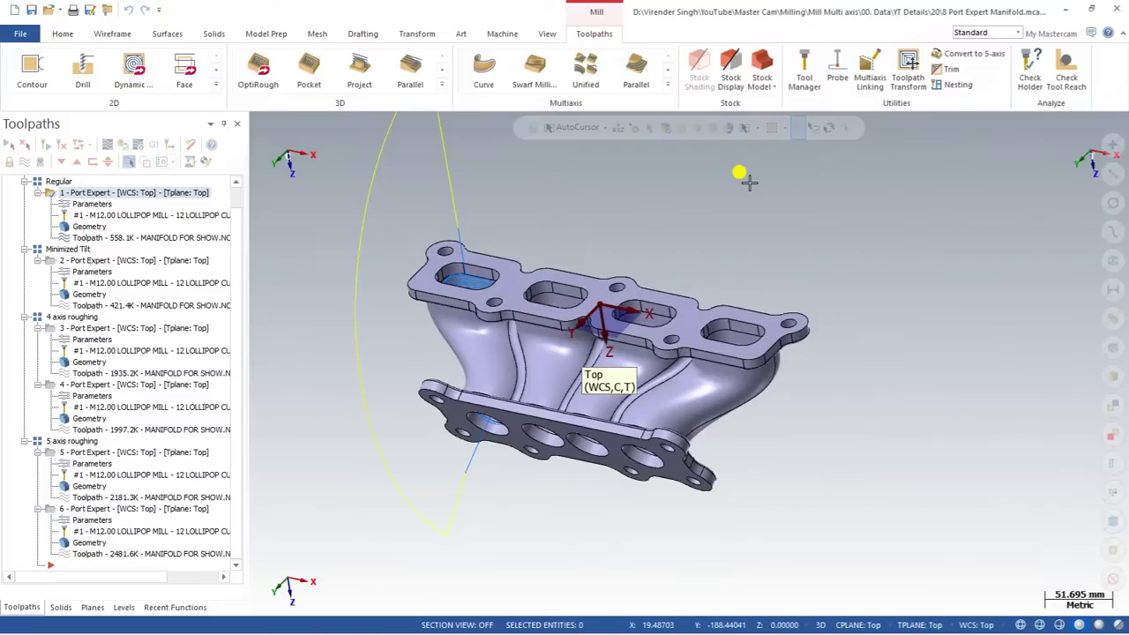
{"action": "scroll", "coordinate": [432, 255], "scroll_direction": "up", "scroll_amount": 1}
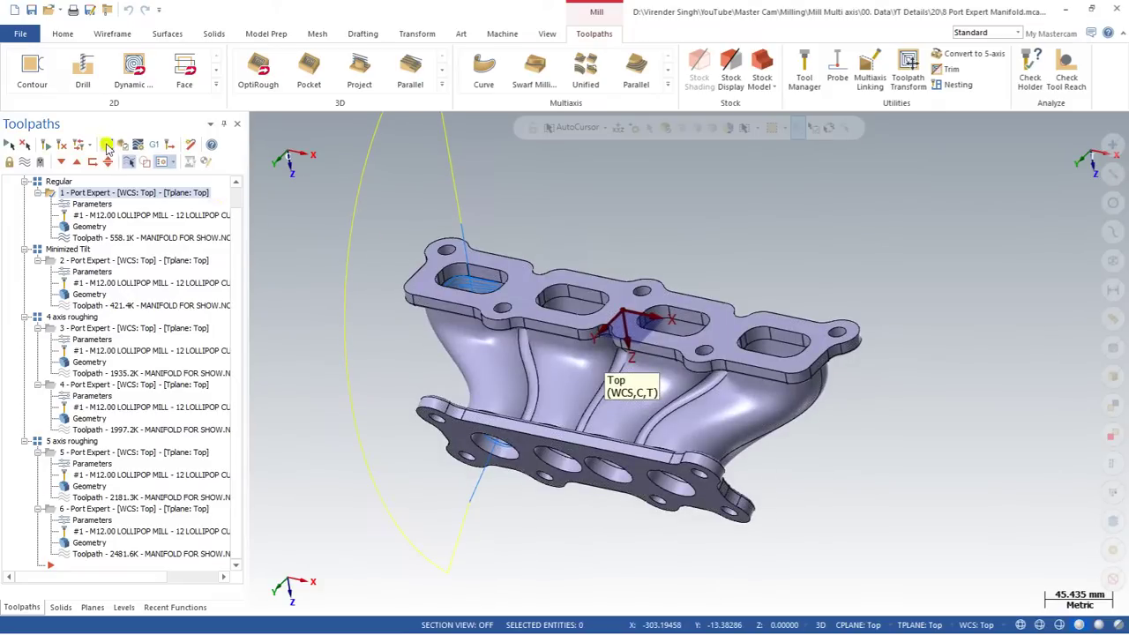
{"action": "left_click", "coordinate": [105, 145]}
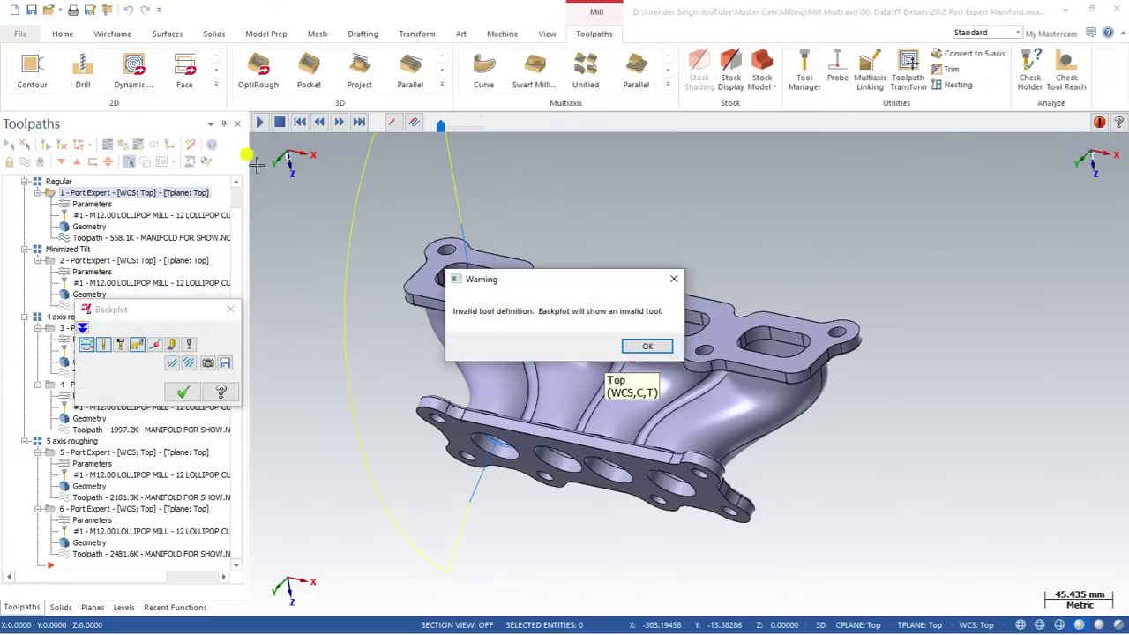
{"action": "left_click", "coordinate": [635, 346]}
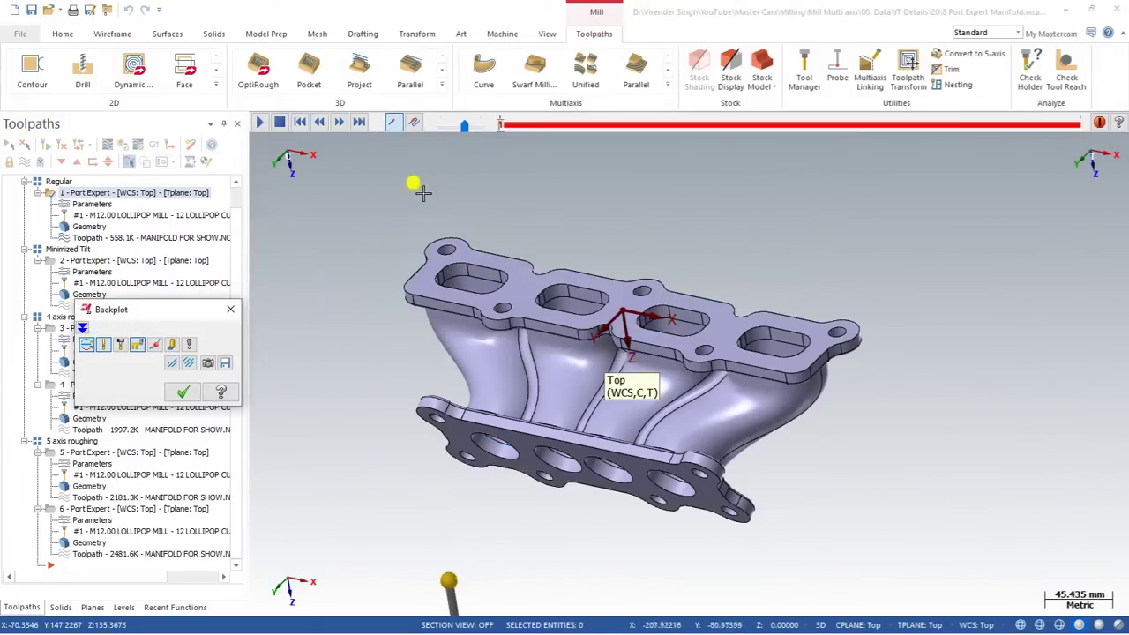
{"action": "left_click", "coordinate": [259, 122]}
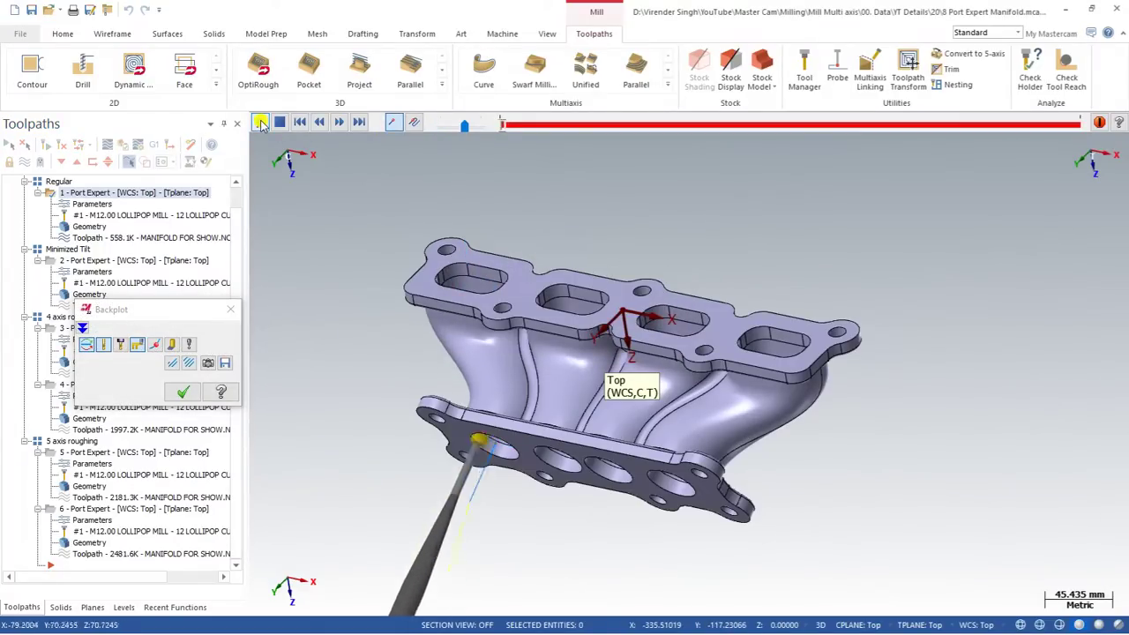
{"action": "mouse_move", "coordinate": [418, 247]}
{"action": "middle_mouse_down"}
{"action": "mouse_move", "coordinate": [483, 369]}
{"action": "mouse_move", "coordinate": [503, 317]}
{"action": "mouse_move", "coordinate": [479, 365]}
{"action": "mouse_move", "coordinate": [438, 328]}
{"action": "middle_mouse_up"}
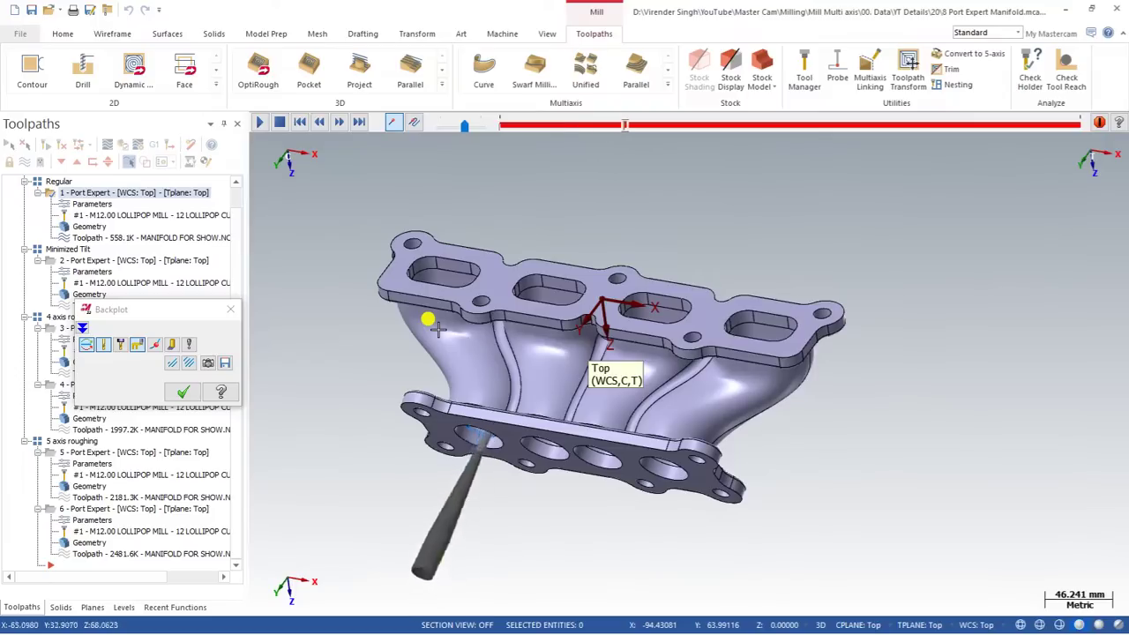
{"action": "left_click", "coordinate": [1098, 624]}
{"action": "scroll", "coordinate": [522, 393], "scroll_direction": "up", "scroll_amount": 1}
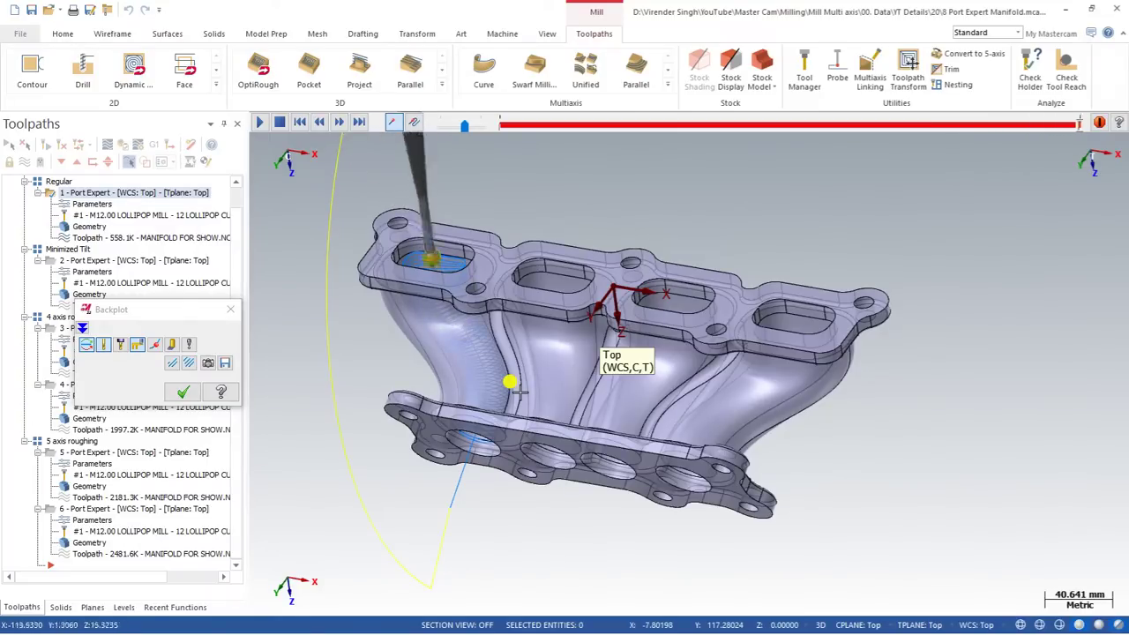
{"action": "middle_click_drag", "start_coordinate": [509, 381], "coordinate": [573, 402]}
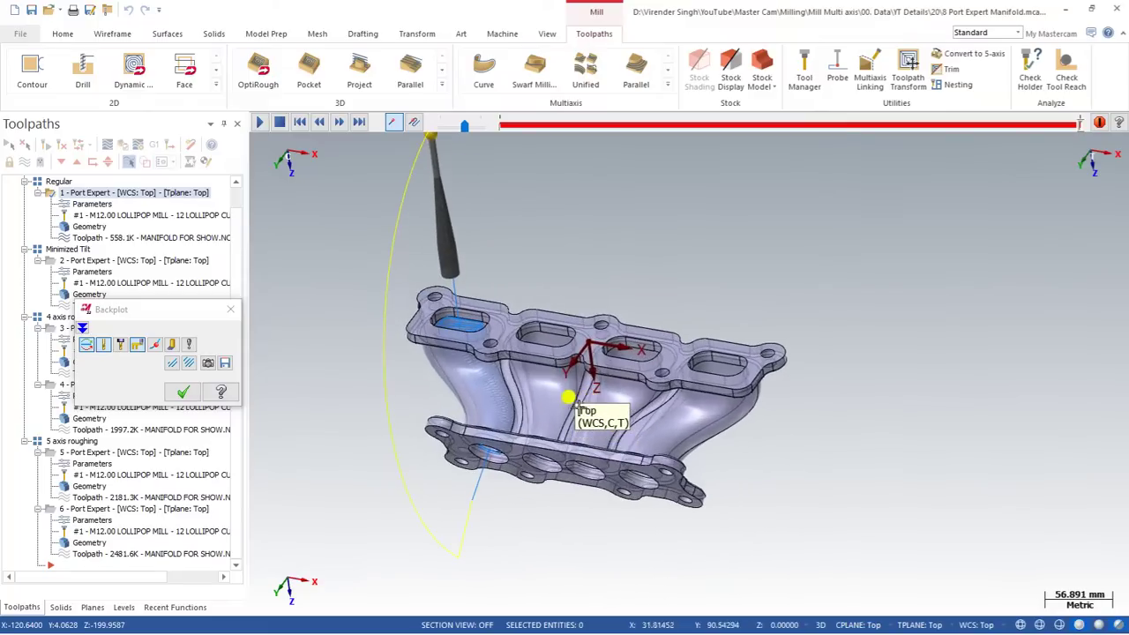
{"action": "key", "text": "Escape"}
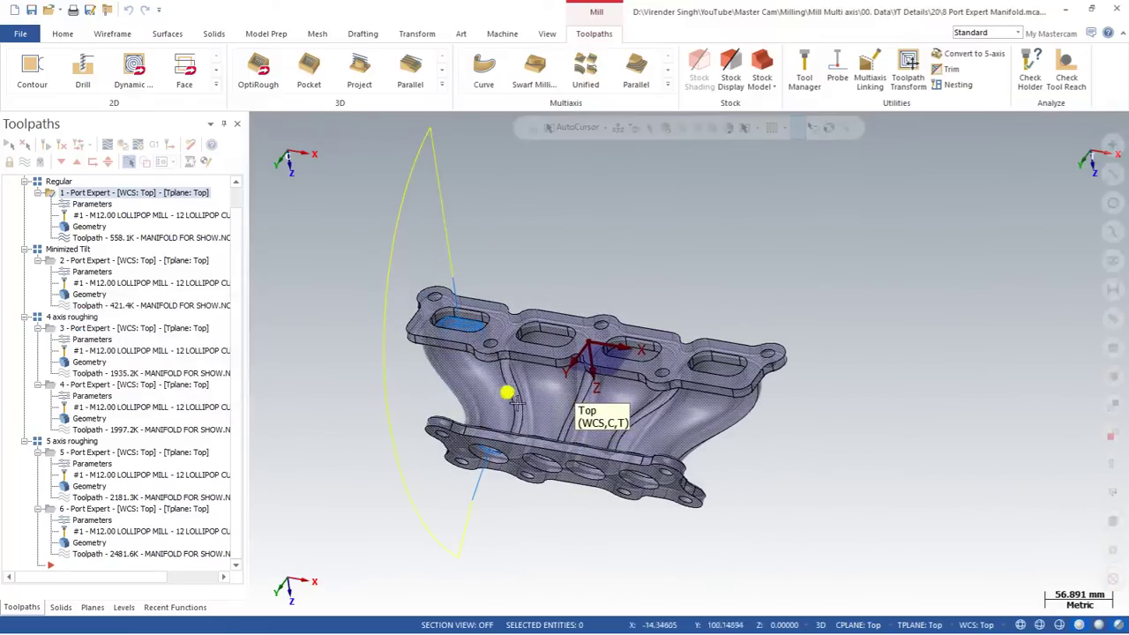
{"action": "left_click", "coordinate": [1116, 623]}
{"action": "scroll", "coordinate": [666, 315], "scroll_direction": "up", "scroll_amount": 2}
{"action": "middle_click_drag", "start_coordinate": [592, 373], "coordinate": [498, 346]}
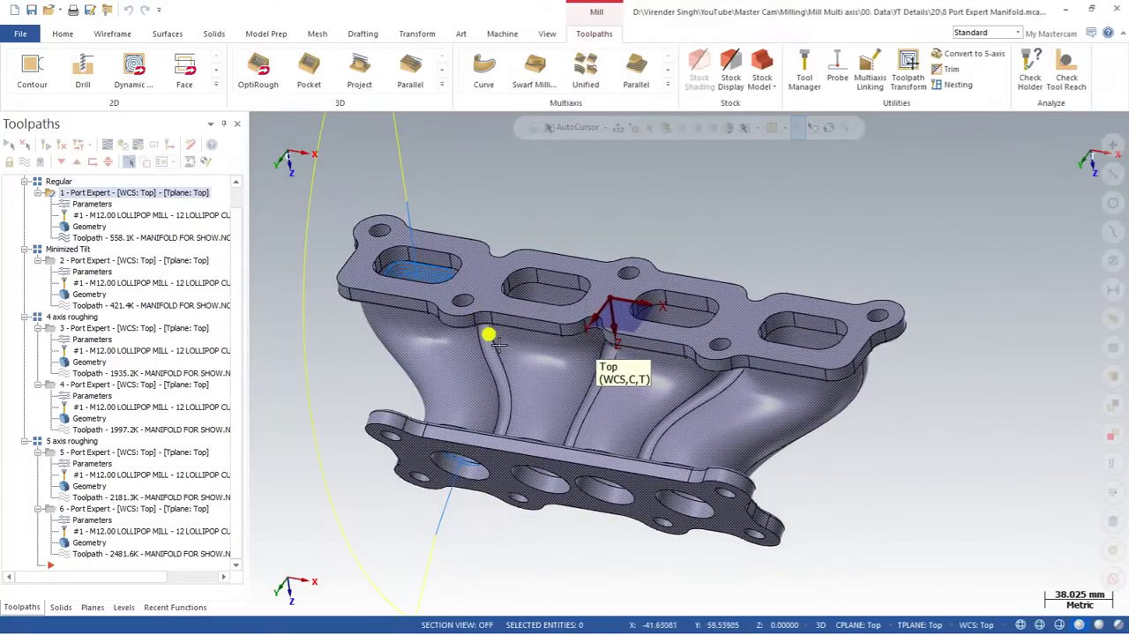
Delete all operations, groups and tools, then make the Runner Geometry level visible.
{"action": "left_click", "coordinate": [190, 146]}
{"action": "left_click", "coordinate": [565, 355]}
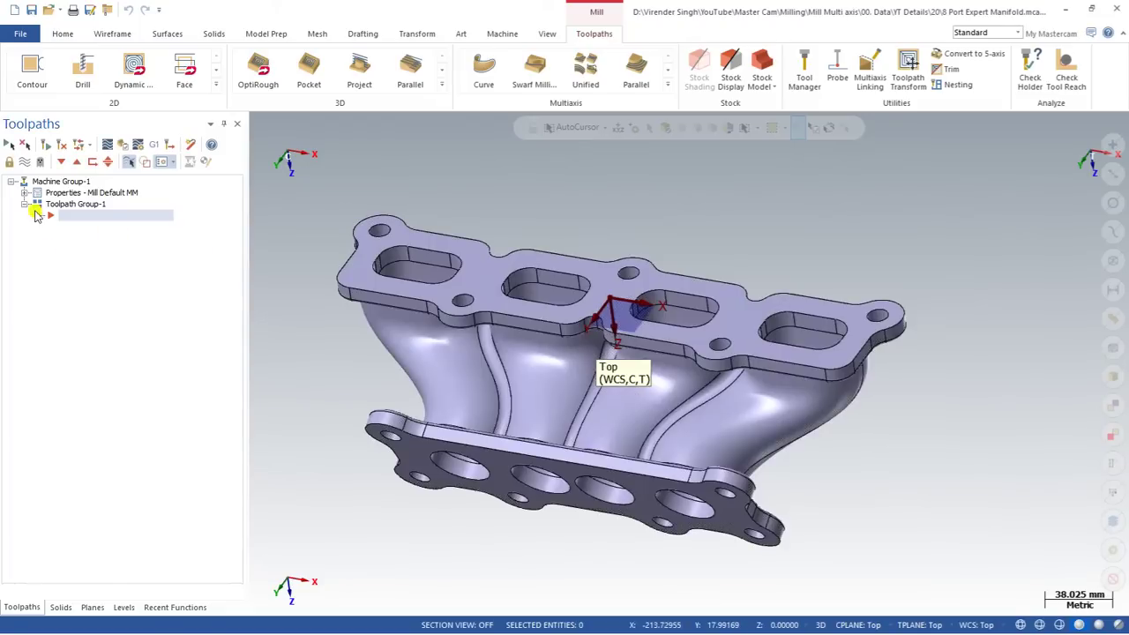
{"action": "left_click", "coordinate": [124, 607]}
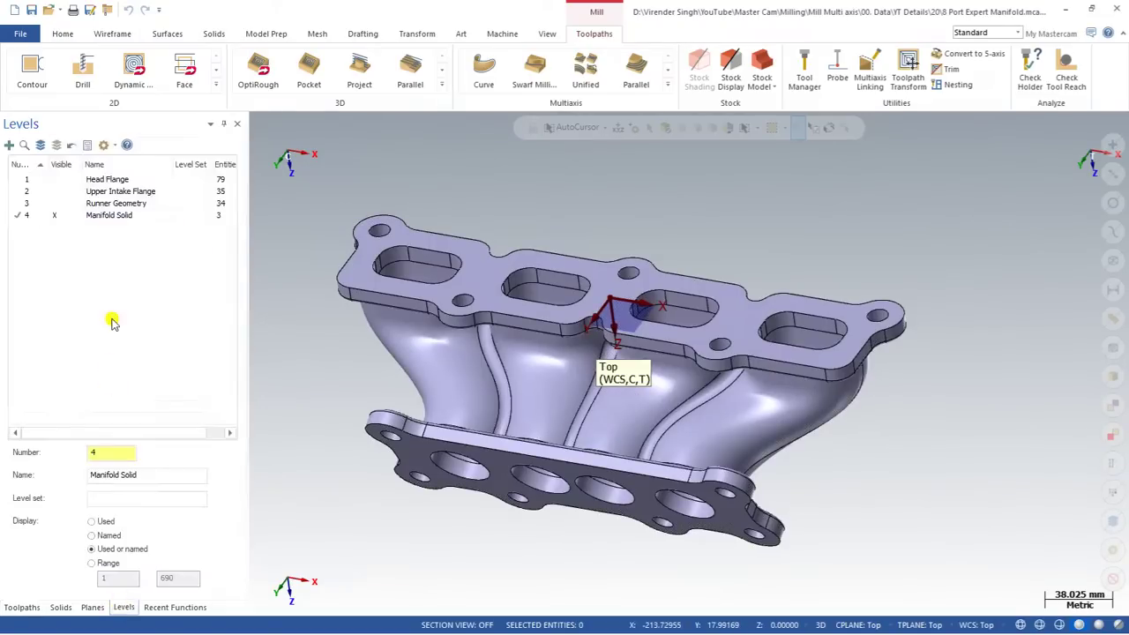
{"action": "left_click", "coordinate": [56, 204]}
{"action": "middle_click_drag", "start_coordinate": [336, 285], "coordinate": [377, 214]}
{"action": "scroll", "coordinate": [483, 397], "scroll_direction": "up", "scroll_amount": 3}
{"action": "middle_click_drag", "start_coordinate": [484, 397], "coordinate": [406, 287]}
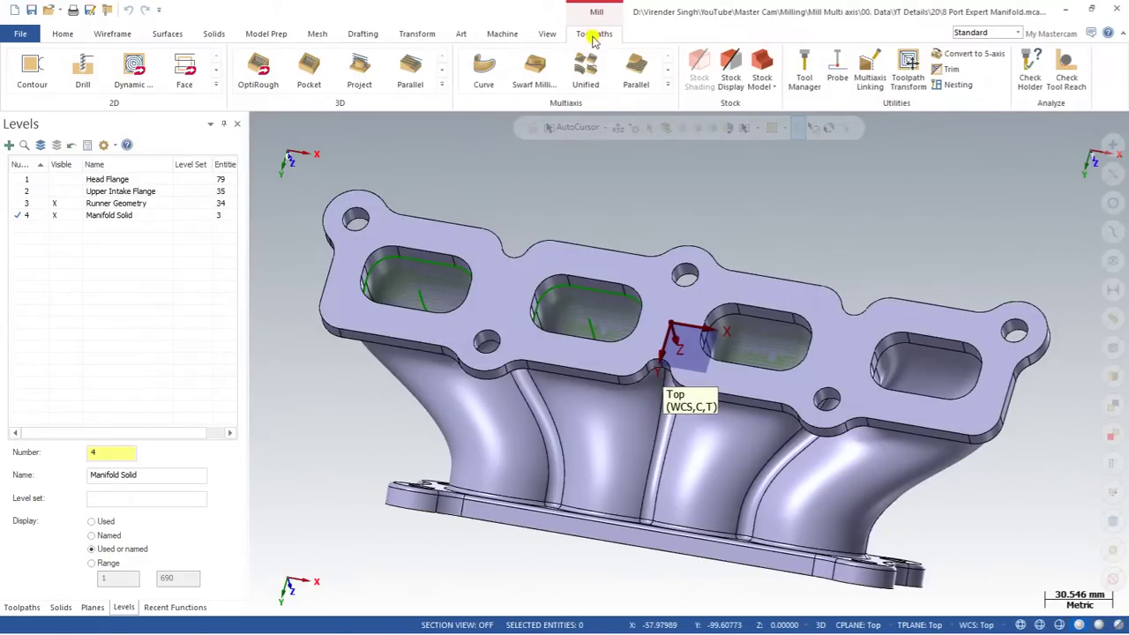
Start a Port Expert toolpath and create a new Lollipop mill tool for it.
{"action": "left_click", "coordinate": [667, 85]}
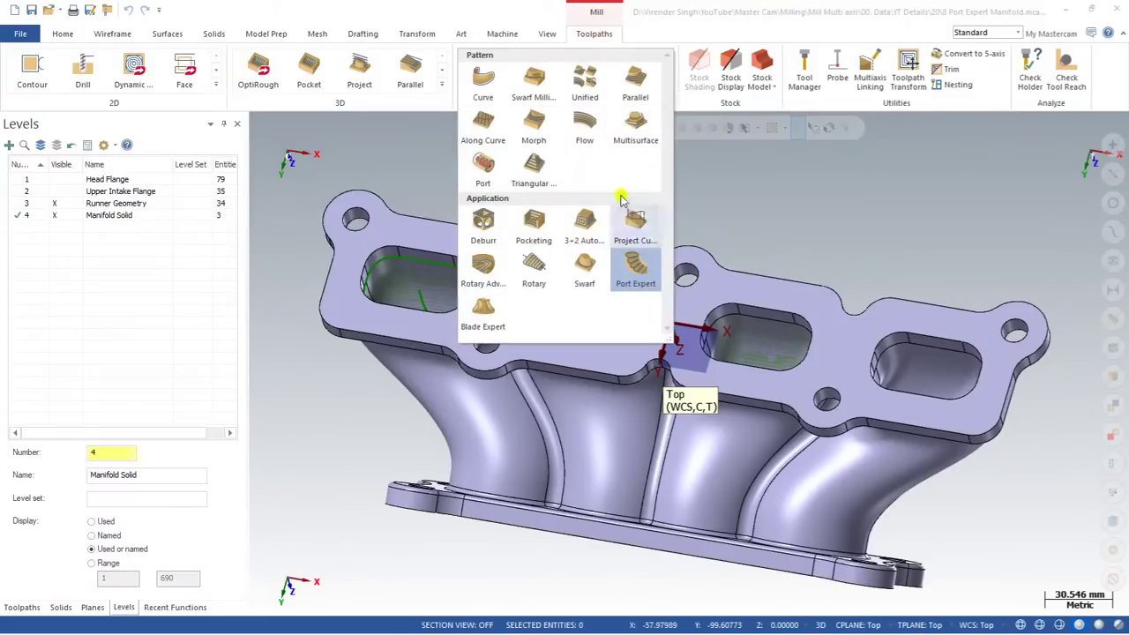
{"action": "left_click", "coordinate": [634, 277]}
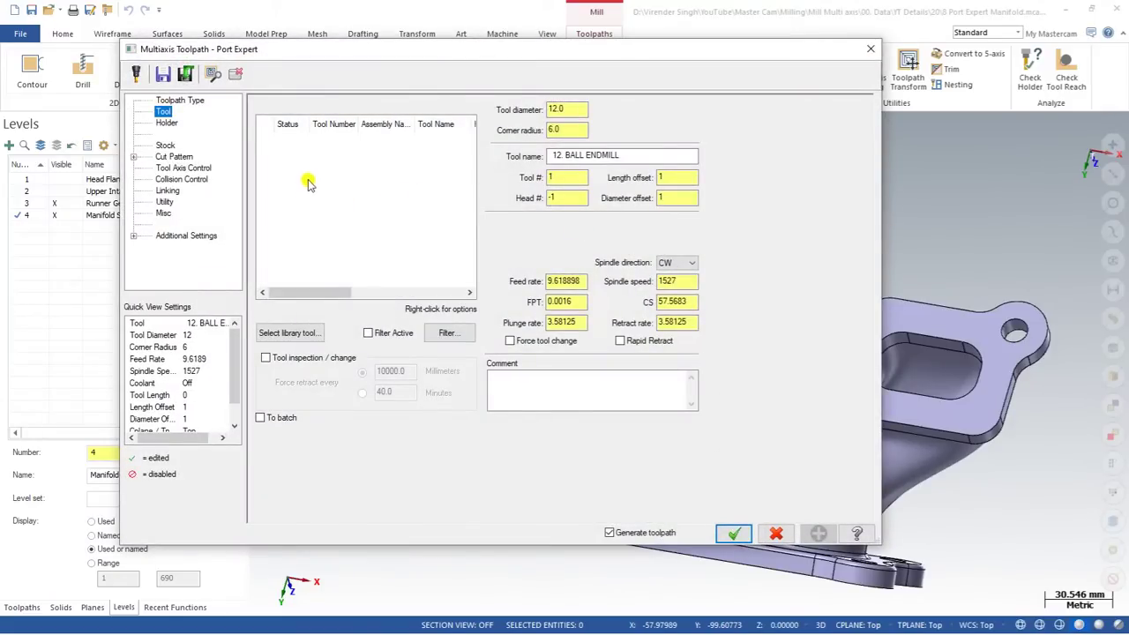
{"action": "right_click", "coordinate": [314, 177]}
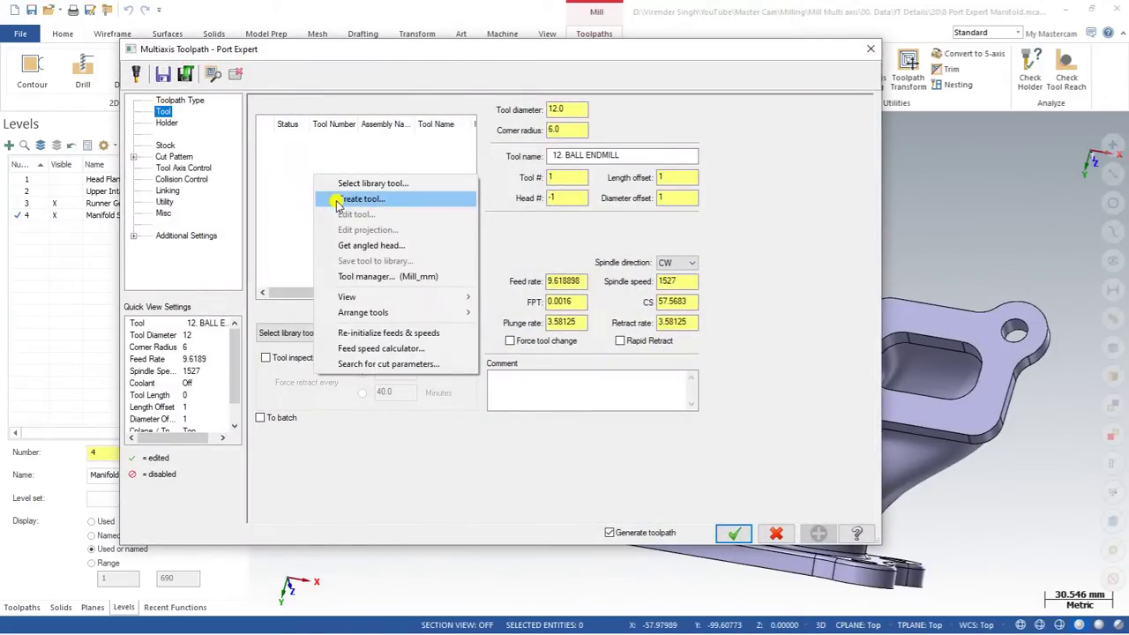
{"action": "left_click", "coordinate": [336, 202]}
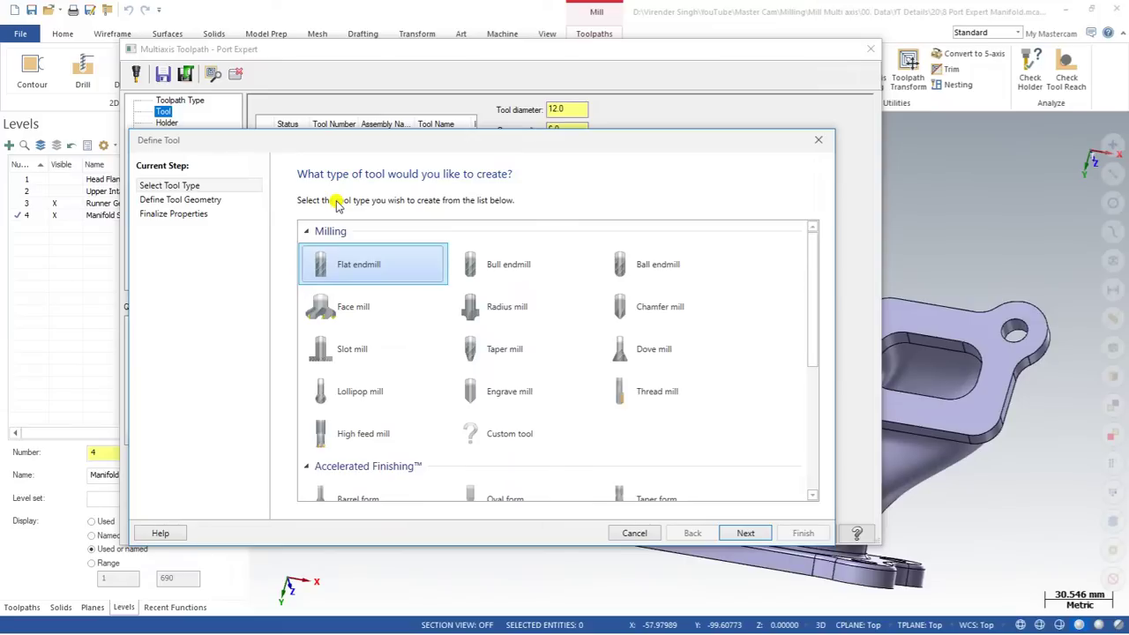
{"action": "double_click", "coordinate": [340, 393]}
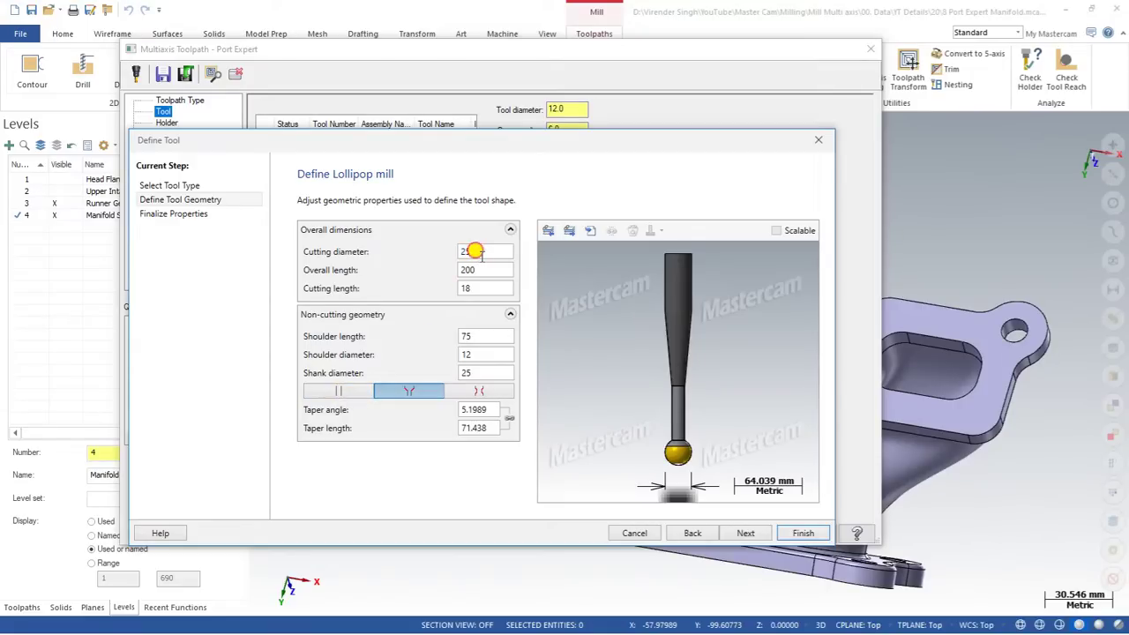
Give the lollipop tool a 12 mm cutting diameter, 8 mm shoulder and 12 mm shank.
{"action": "type", "text": "12"}
{"action": "key", "text": "Tab"}
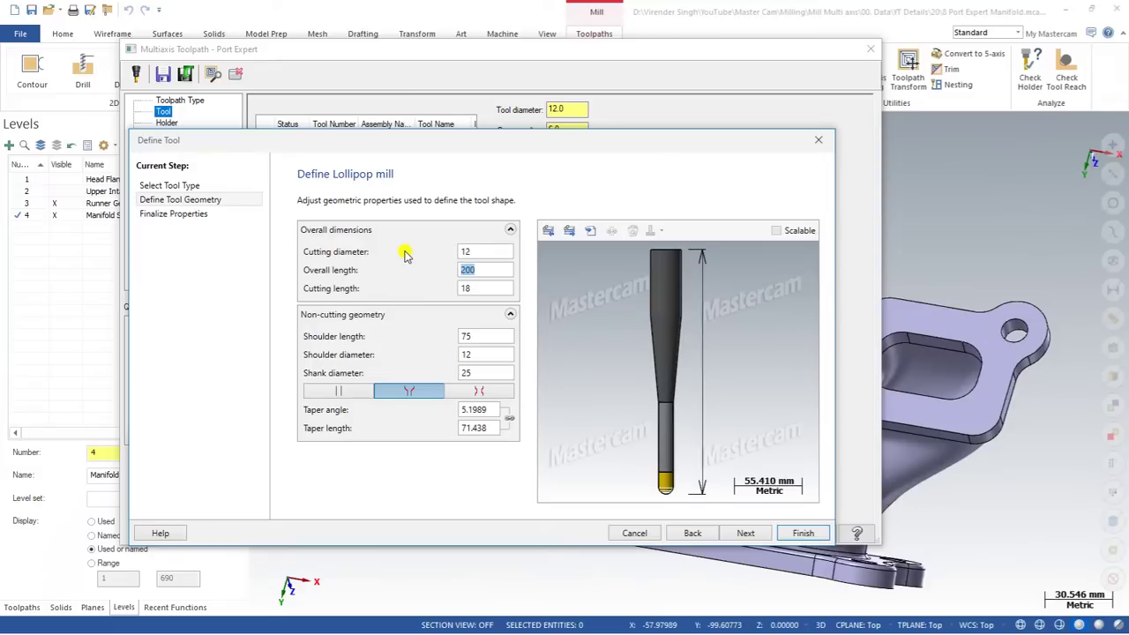
{"action": "key", "text": "Tab"}
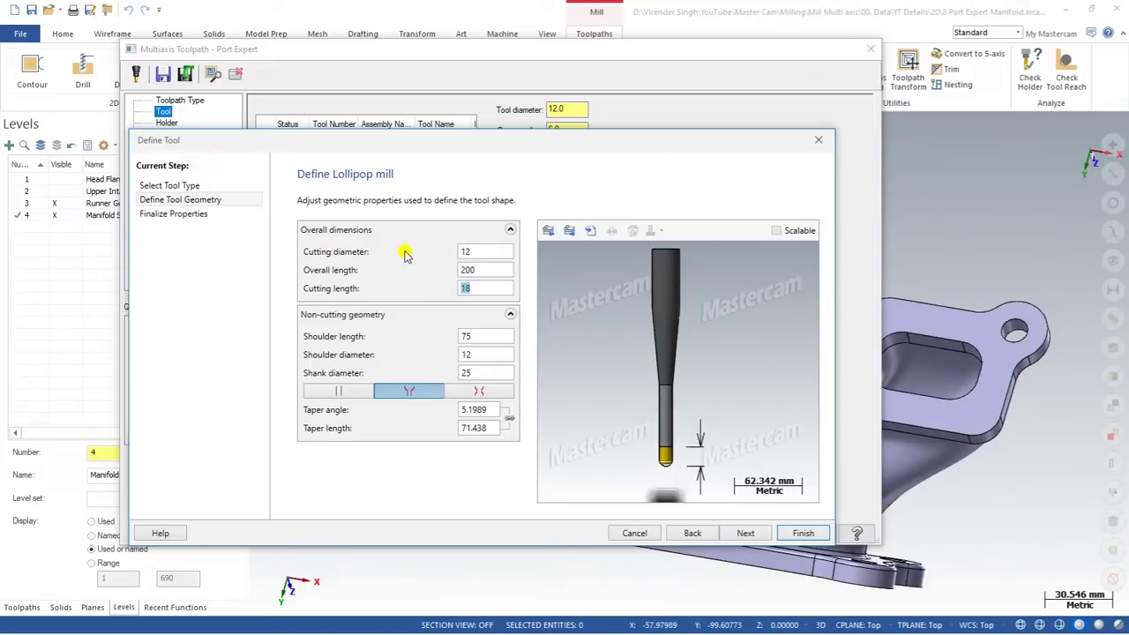
{"action": "key", "text": "Tab"}
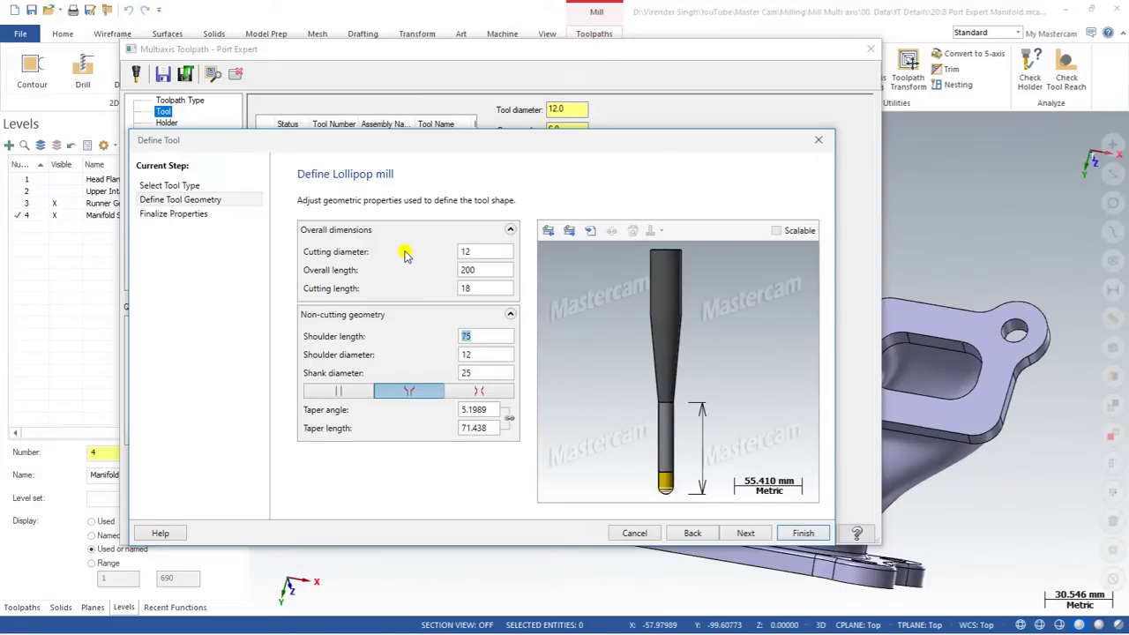
{"action": "key", "text": "Tab"}
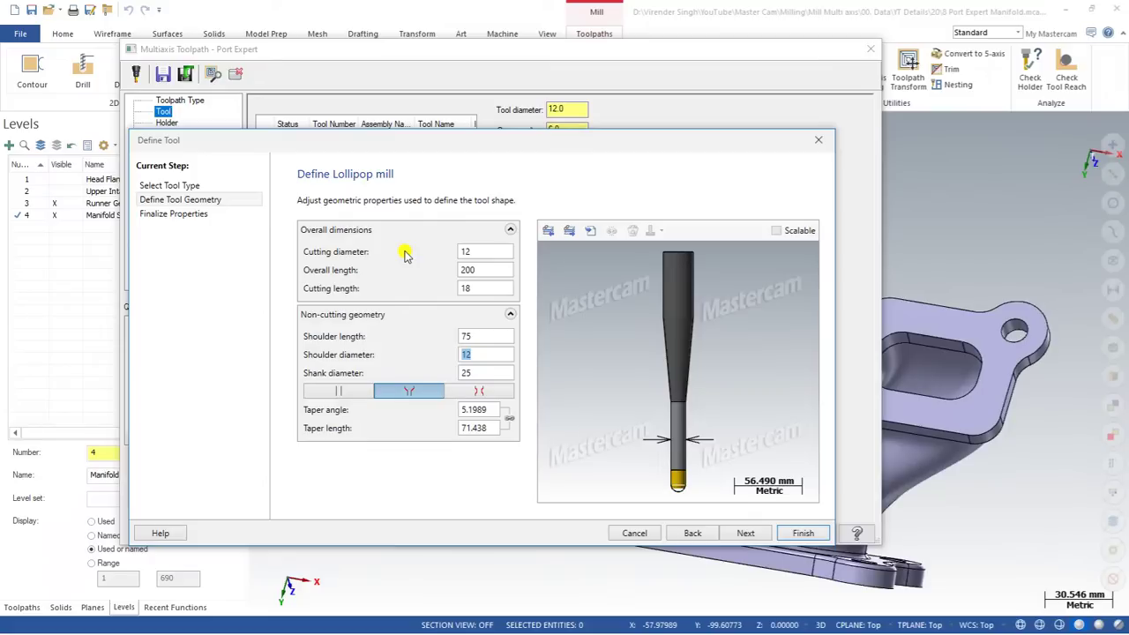
{"action": "type", "text": "8"}
{"action": "key", "text": "Tab"}
{"action": "type", "text": "12"}
{"action": "key", "text": "Tab"}
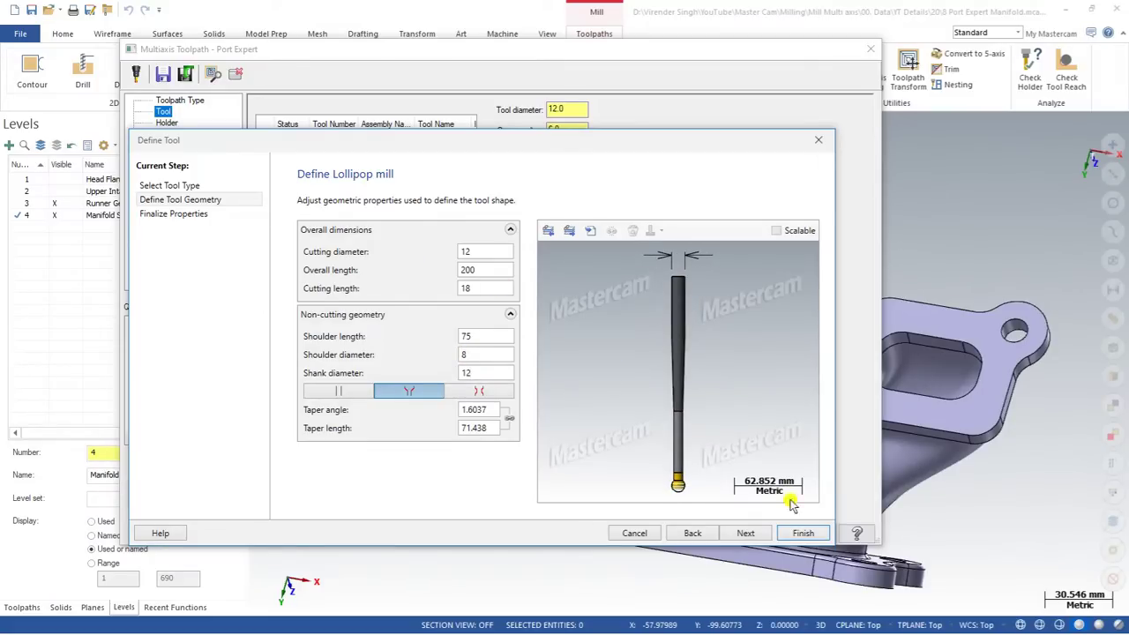
{"action": "left_click", "coordinate": [801, 533]}
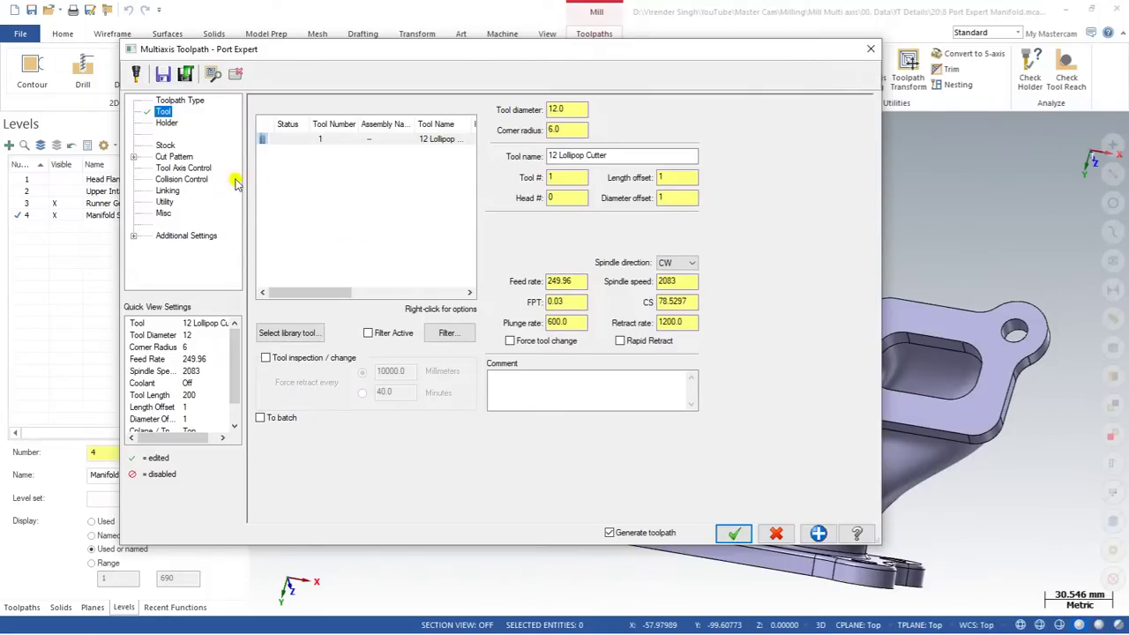
Try the Roughing and Finishing along cut patterns, then keep Finishing around.
{"action": "left_click", "coordinate": [174, 156]}
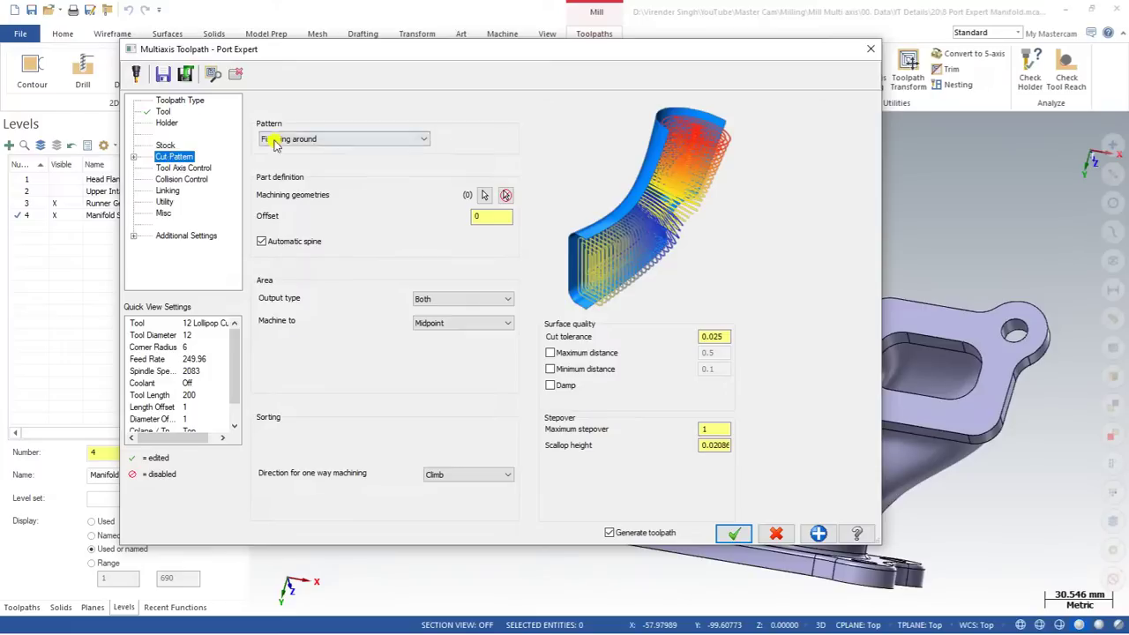
{"action": "left_click", "coordinate": [300, 139]}
{"action": "left_click", "coordinate": [293, 151]}
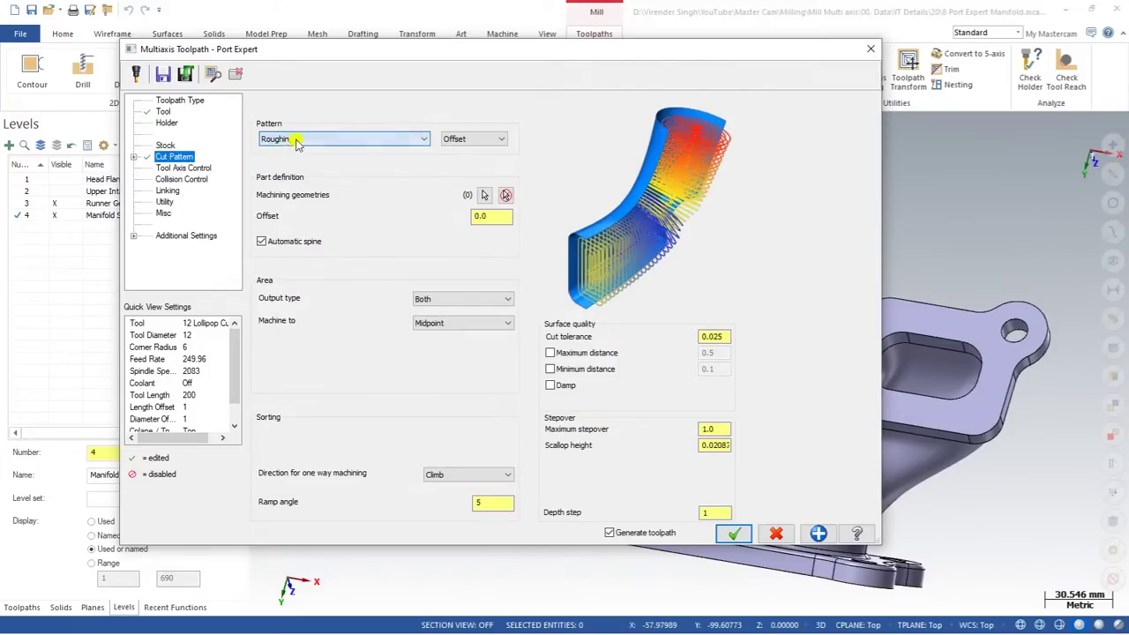
{"action": "left_click", "coordinate": [320, 141]}
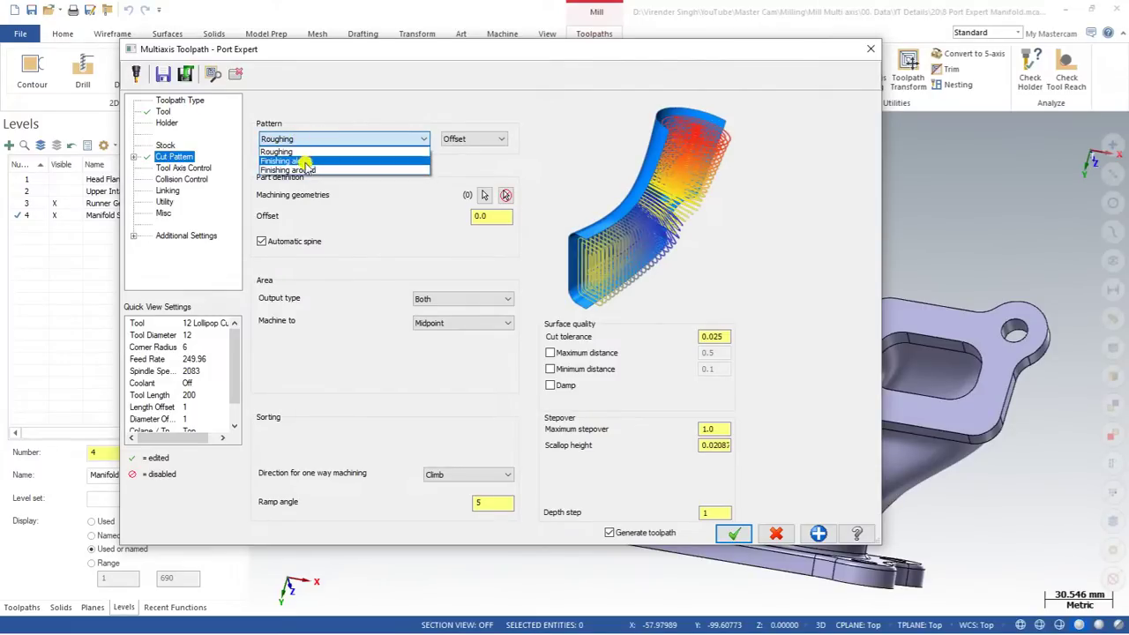
{"action": "left_click", "coordinate": [300, 161]}
{"action": "left_click", "coordinate": [375, 140]}
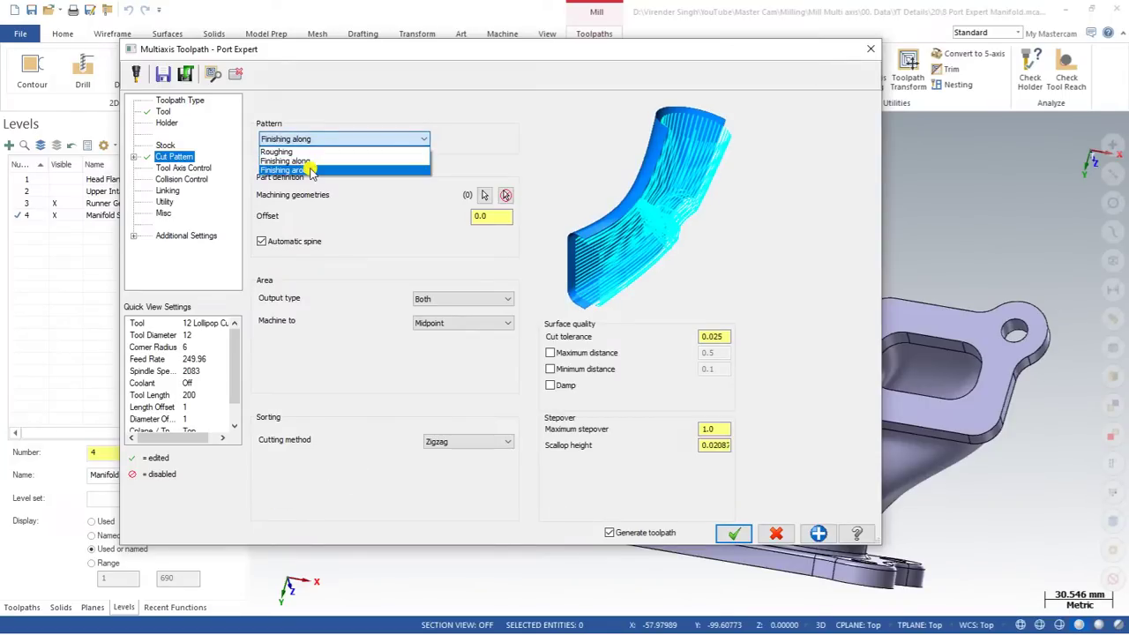
{"action": "left_click", "coordinate": [309, 171]}
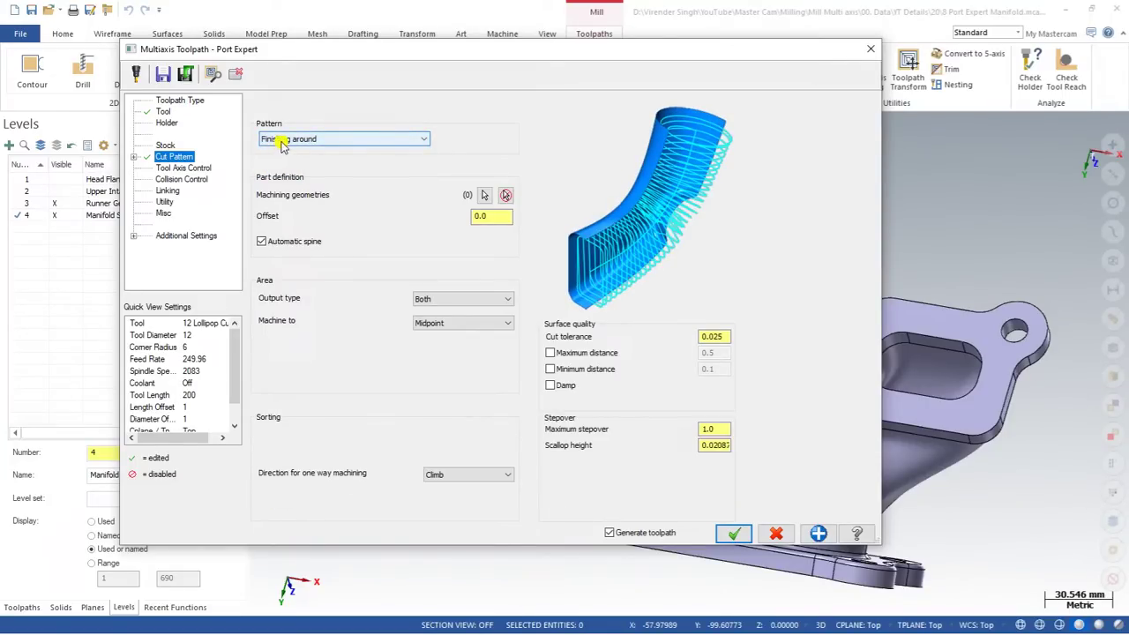
{"action": "left_click", "coordinate": [297, 144]}
{"action": "left_click", "coordinate": [304, 169]}
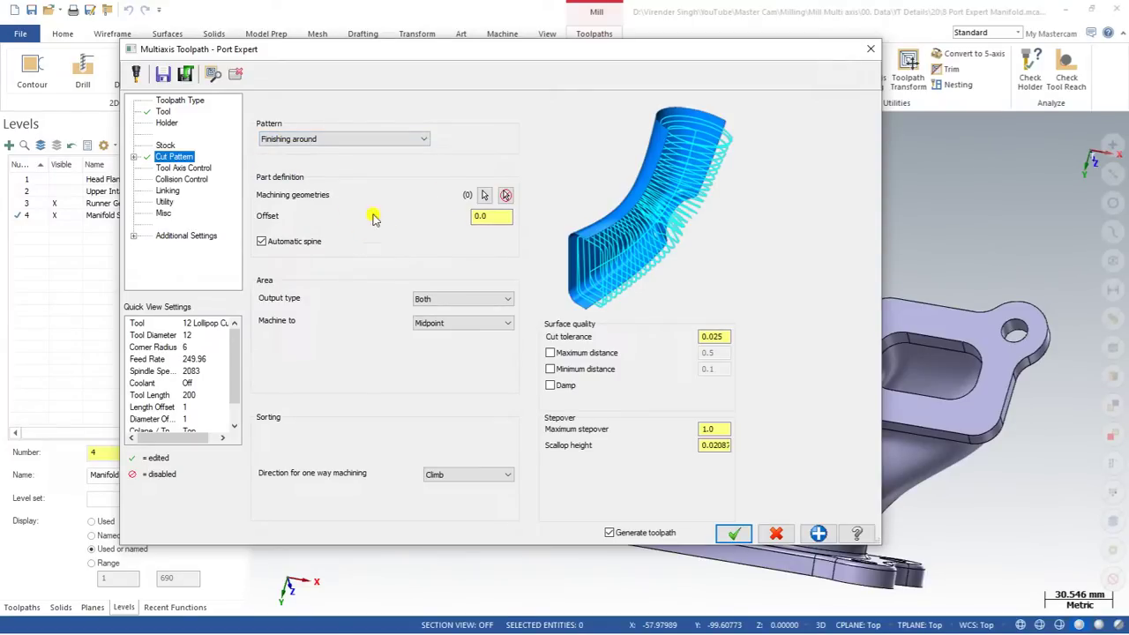
Select the first runner port's surface as machining geometry and set cut tolerance to 0.1.
{"action": "left_click", "coordinate": [484, 195]}
{"action": "scroll", "coordinate": [412, 276], "scroll_direction": "up", "scroll_amount": 5}
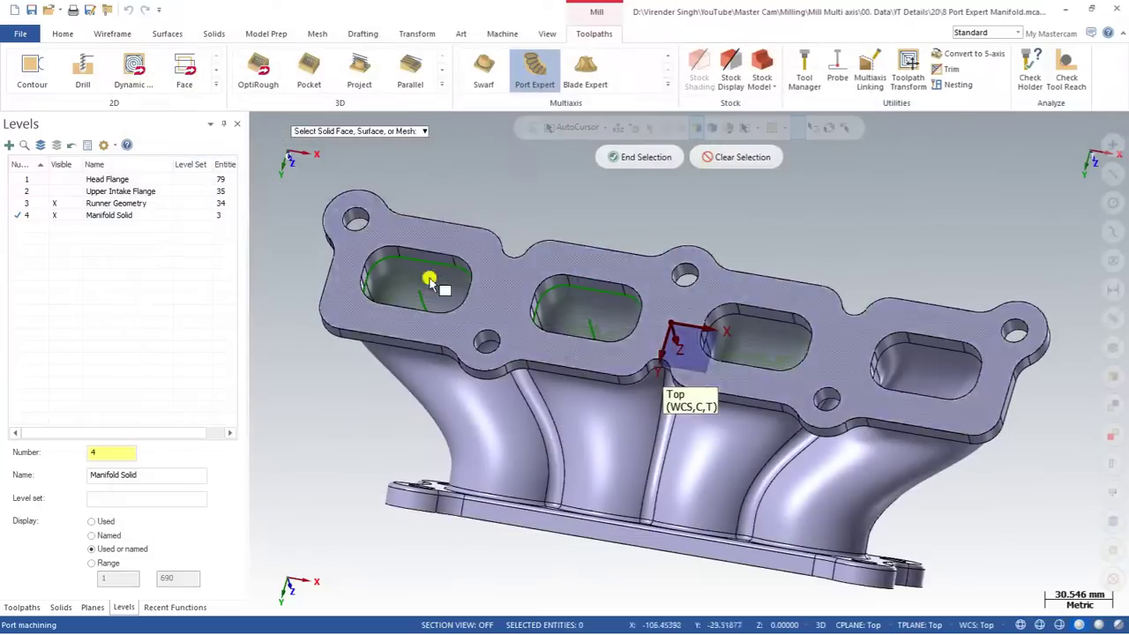
{"action": "left_click", "coordinate": [413, 276]}
{"action": "left_click", "coordinate": [644, 157]}
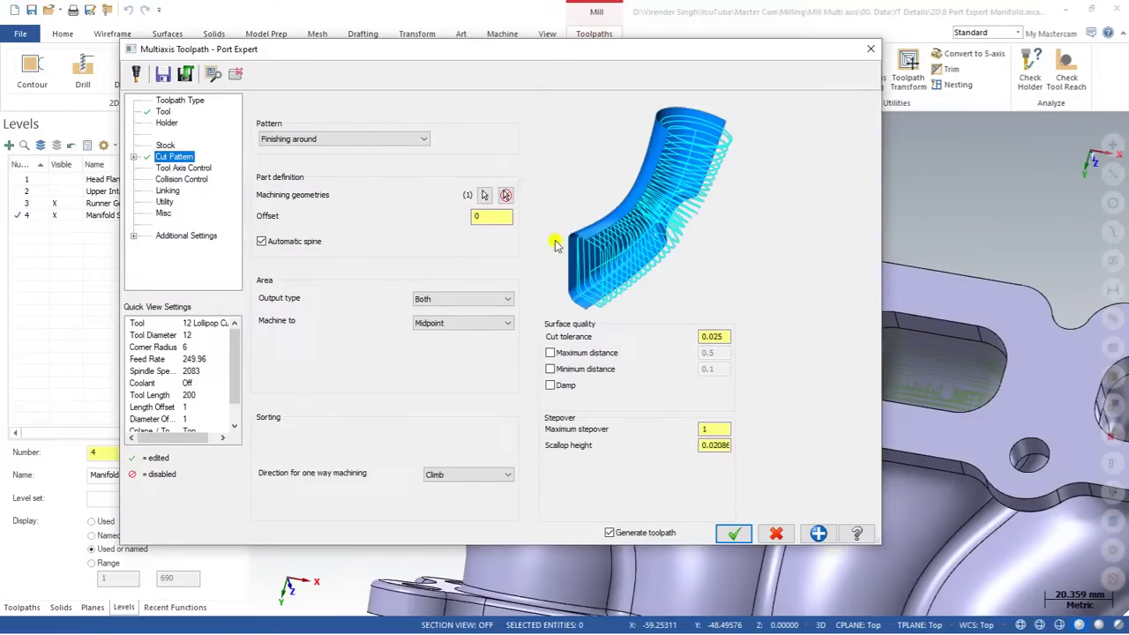
{"action": "left_click", "coordinate": [717, 335]}
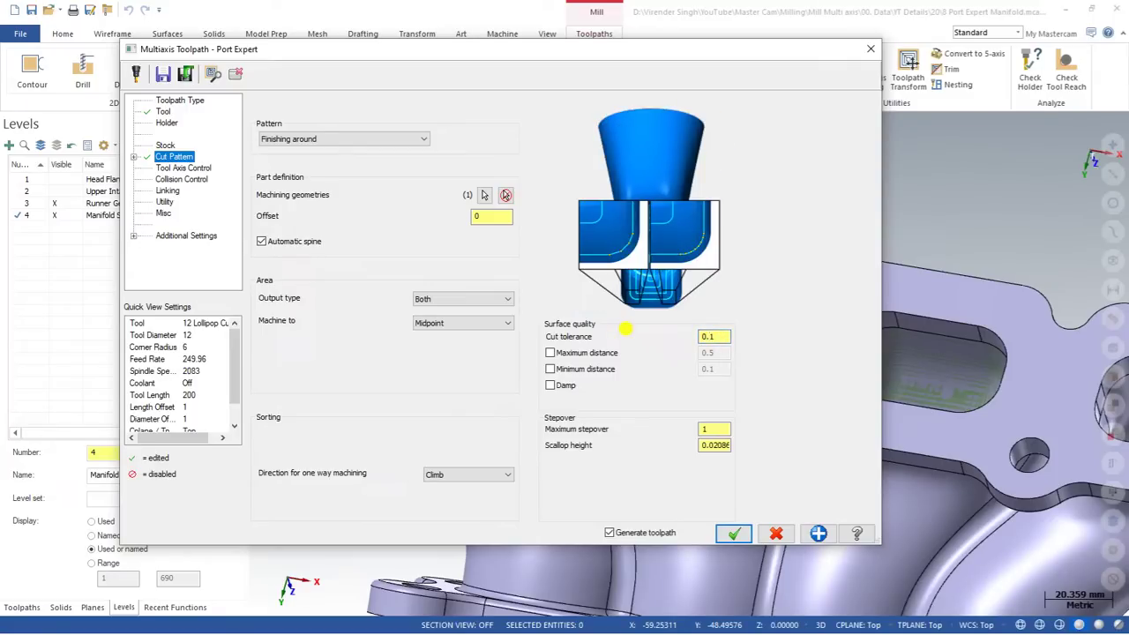
{"action": "left_click", "coordinate": [648, 430]}
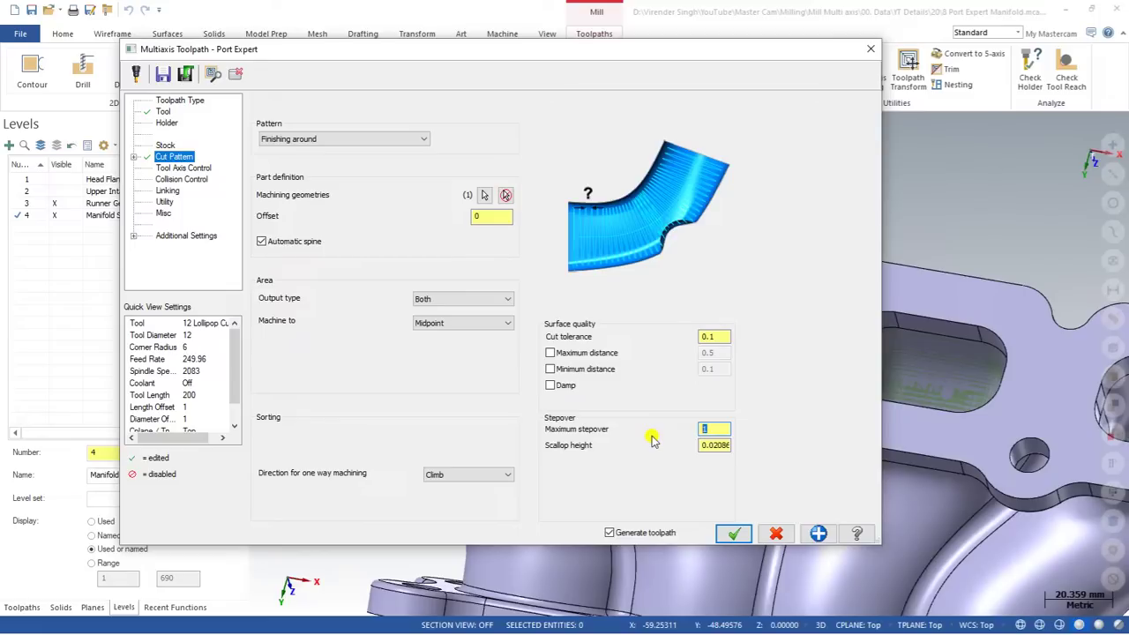
Set maximum stepover to 2.0 and recheck the offset and cut tolerance values.
{"action": "key", "text": "Tab"}
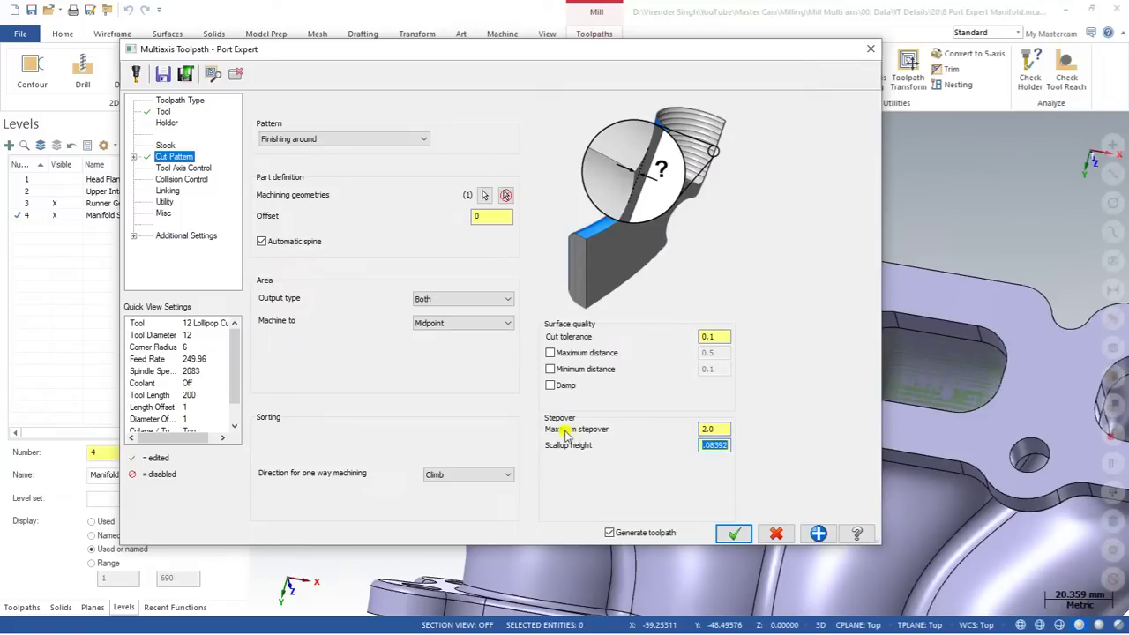
{"action": "left_click", "coordinate": [711, 427]}
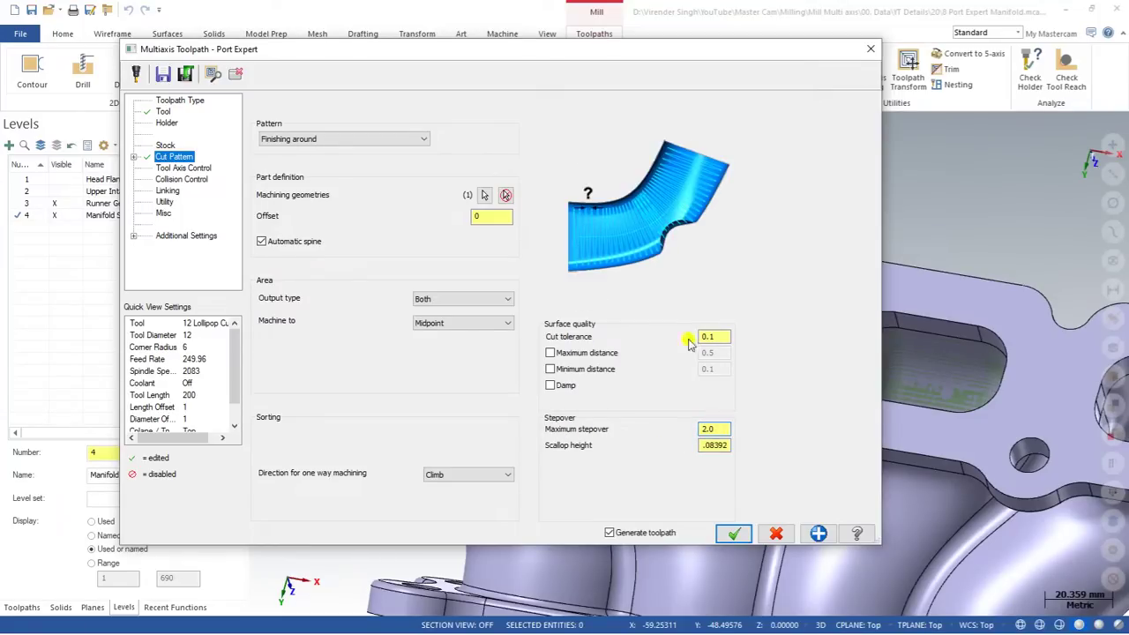
{"action": "left_click", "coordinate": [724, 337]}
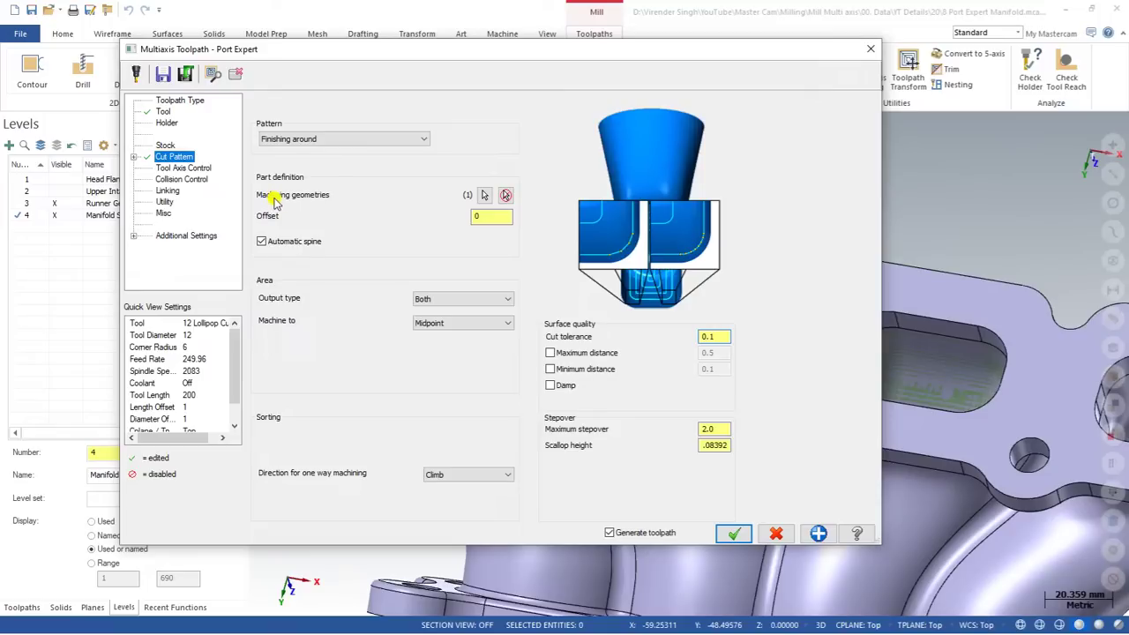
{"action": "left_click", "coordinate": [484, 216]}
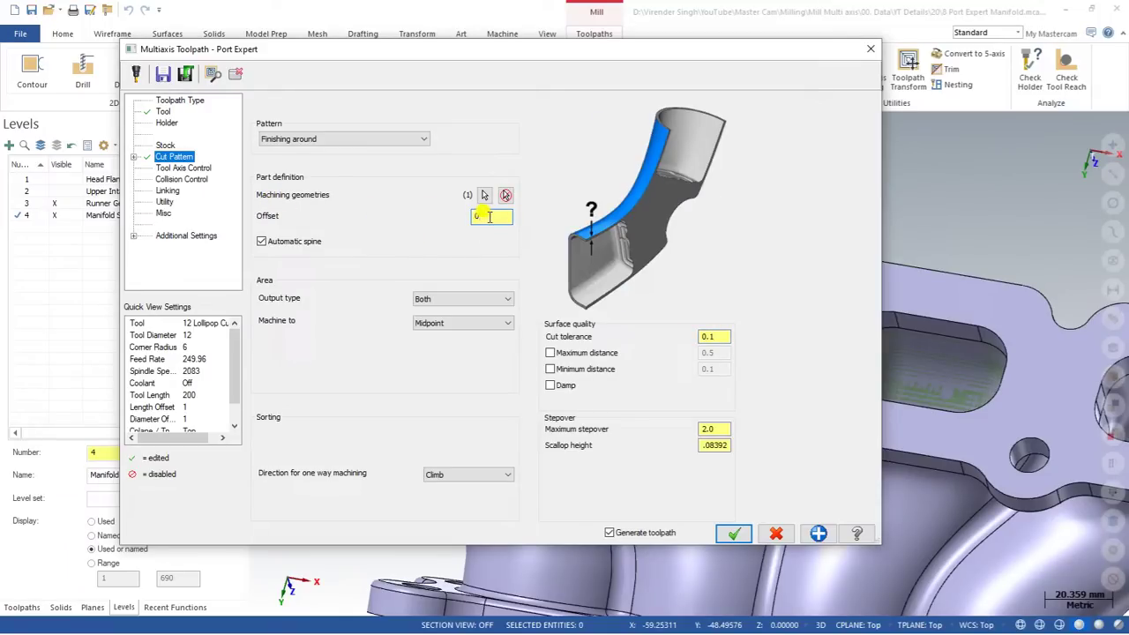
{"action": "left_click", "coordinate": [733, 534]}
{"action": "left_click", "coordinate": [721, 335]}
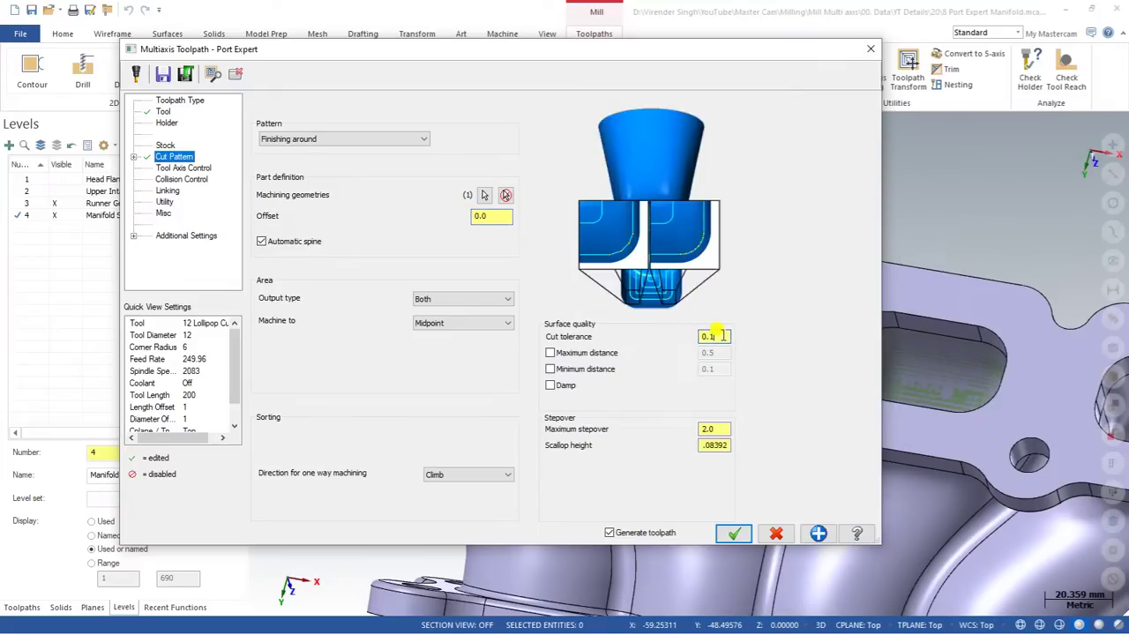
{"action": "left_click", "coordinate": [715, 429]}
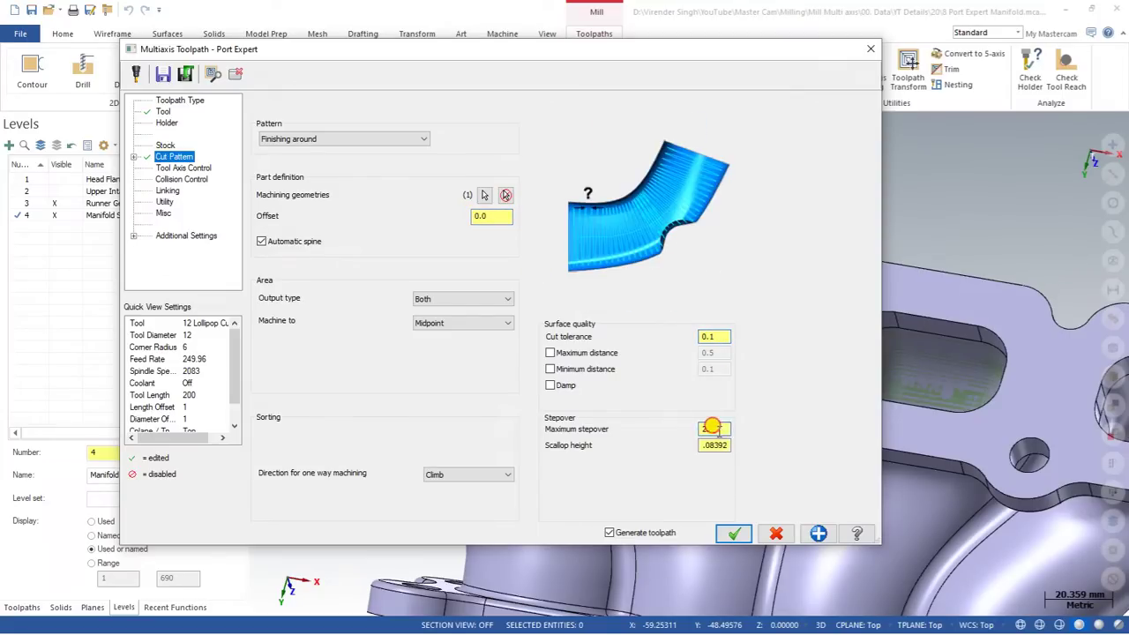
Generate the Port machining toolpath and view it in the Toolpaths manager.
{"action": "left_click", "coordinate": [734, 533]}
{"action": "scroll", "coordinate": [541, 253], "scroll_direction": "down", "scroll_amount": 5}
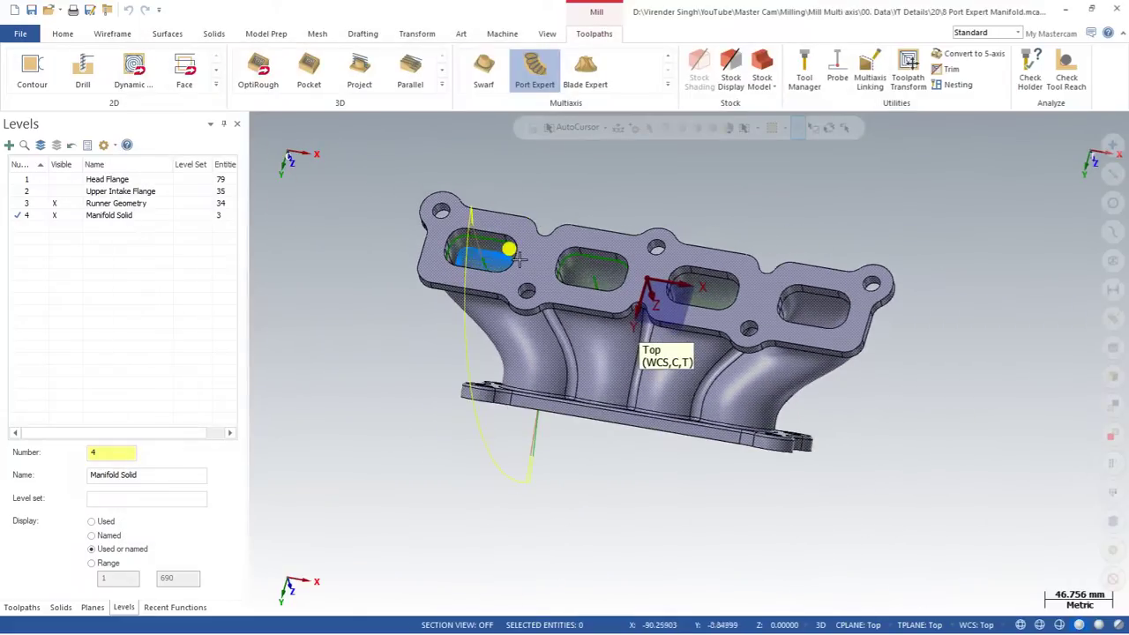
{"action": "left_click", "coordinate": [32, 605]}
{"action": "middle_click_drag", "start_coordinate": [327, 484], "coordinate": [277, 215]}
Backplot the Port machining toolpath with a see-through manifold, adjusting playback speed while watching the first port.
{"action": "left_click", "coordinate": [110, 146]}
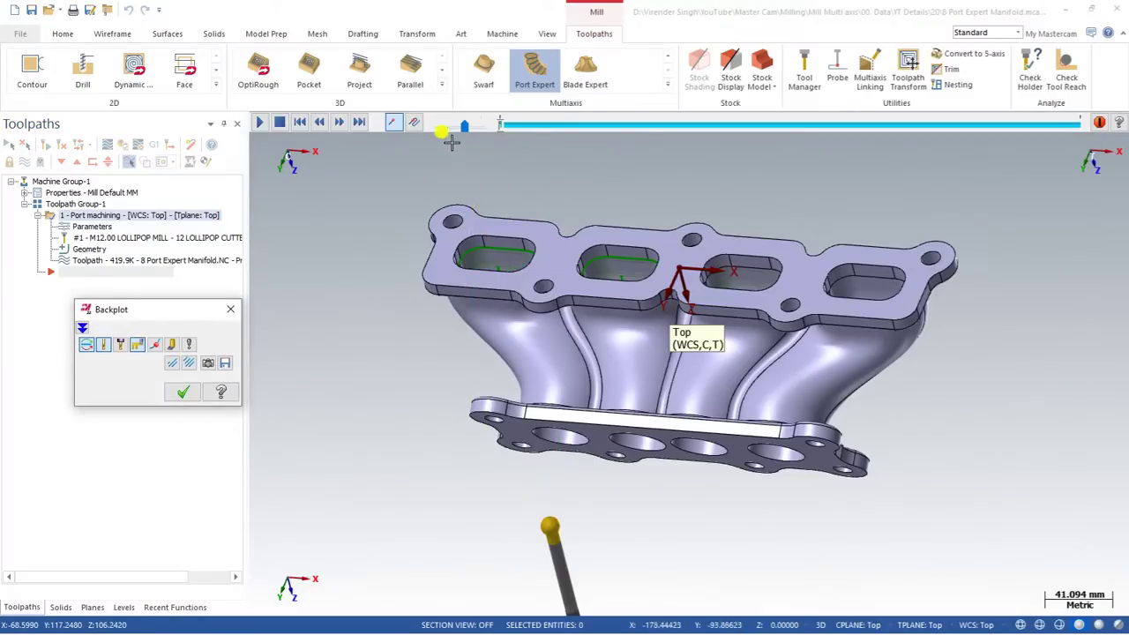
{"action": "left_click_drag", "start_coordinate": [462, 128], "coordinate": [449, 130]}
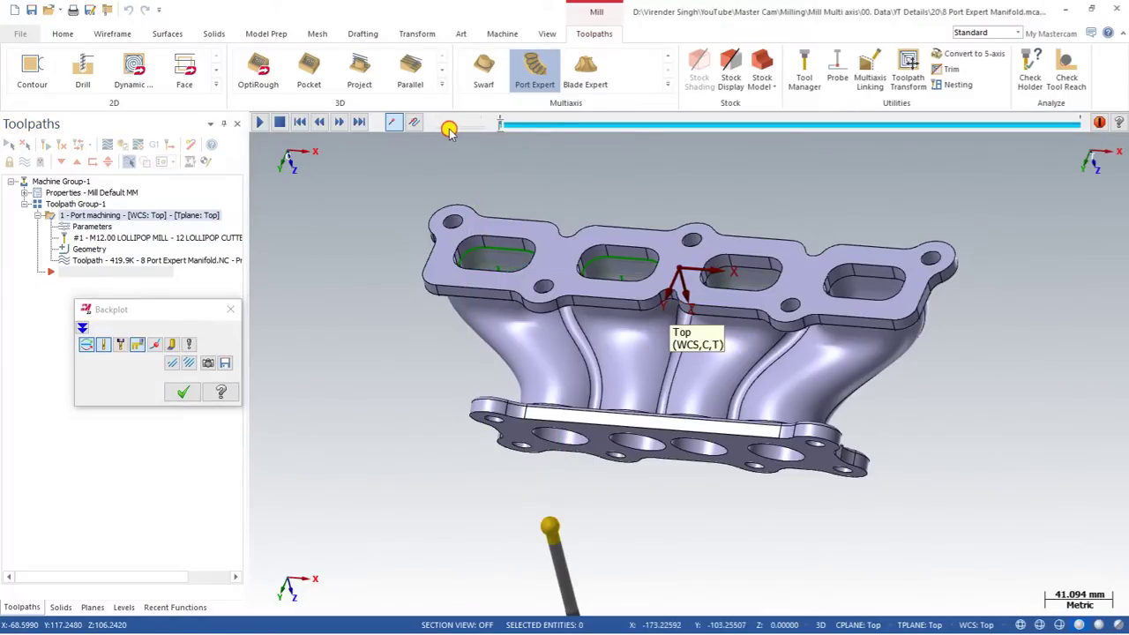
{"action": "left_click", "coordinate": [260, 121]}
{"action": "key", "text": "ctrl+t"}
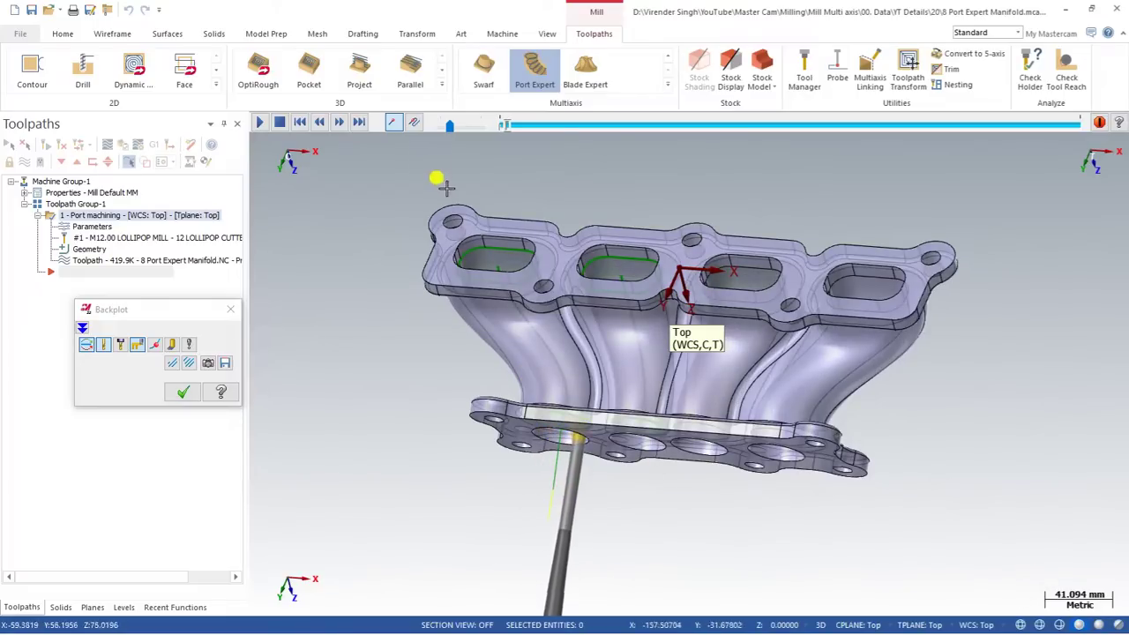
{"action": "left_click", "coordinate": [457, 130]}
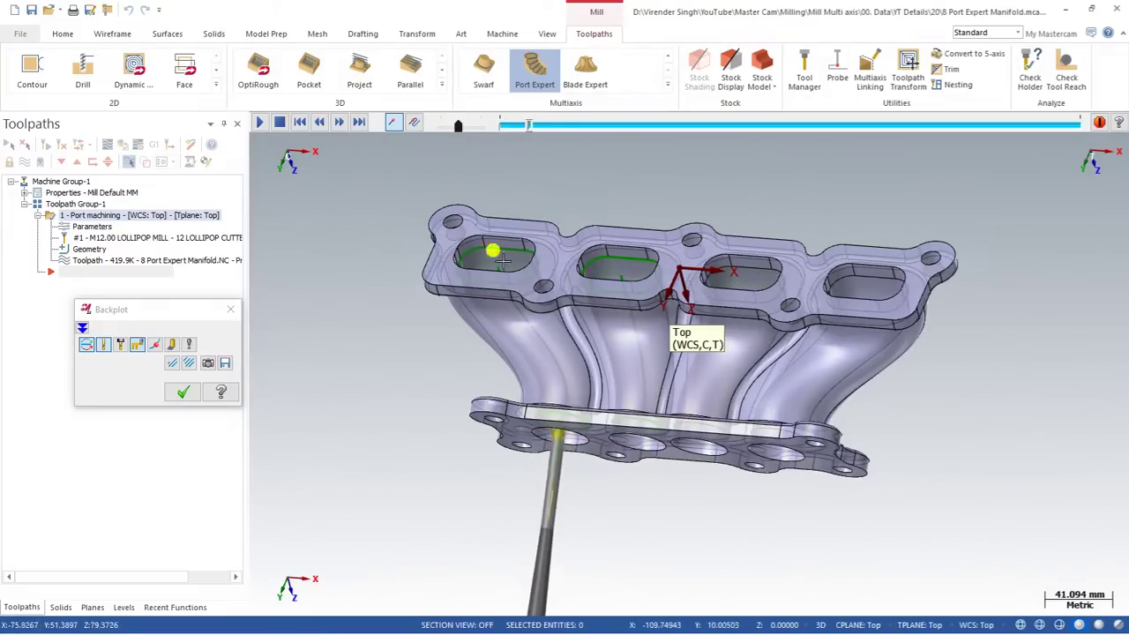
{"action": "middle_click_drag", "start_coordinate": [534, 344], "coordinate": [567, 340]}
{"action": "scroll", "coordinate": [559, 380], "scroll_direction": "up", "scroll_amount": 3}
{"action": "middle_click_drag", "start_coordinate": [559, 380], "coordinate": [524, 314]}
{"action": "scroll", "coordinate": [550, 342], "scroll_direction": "down", "scroll_amount": 1}
{"action": "scroll", "coordinate": [551, 342], "scroll_direction": "down", "scroll_amount": 1}
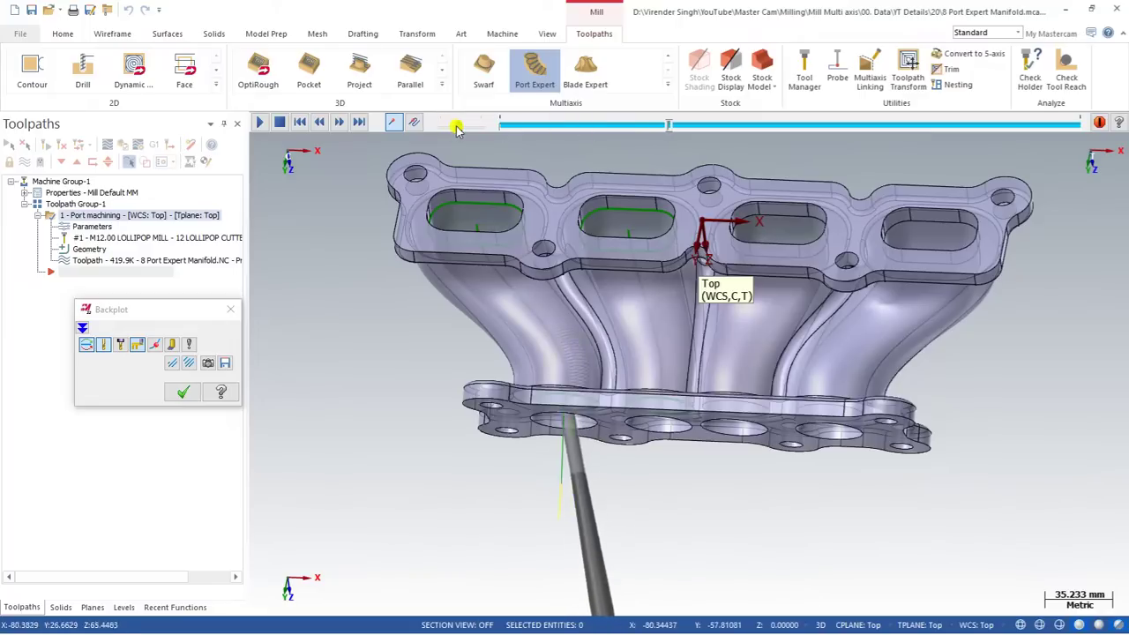
{"action": "left_click_drag", "start_coordinate": [456, 128], "coordinate": [460, 129]}
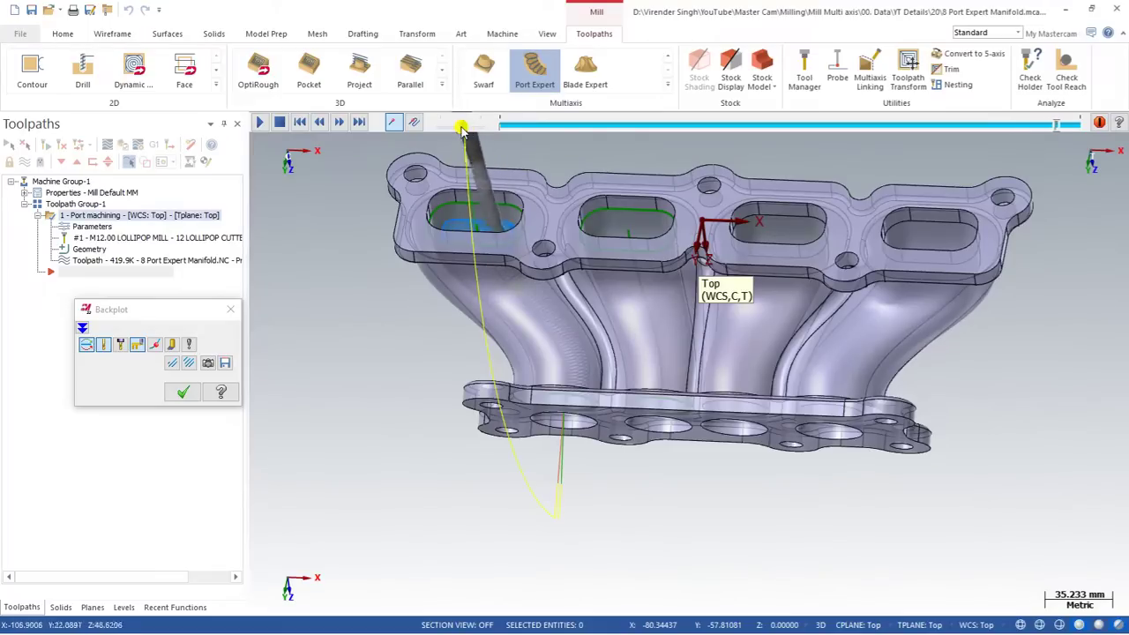
Hide everything except the runner port surface and curve, then paste operation 1 as operation 2.
{"action": "key", "text": "Escape"}
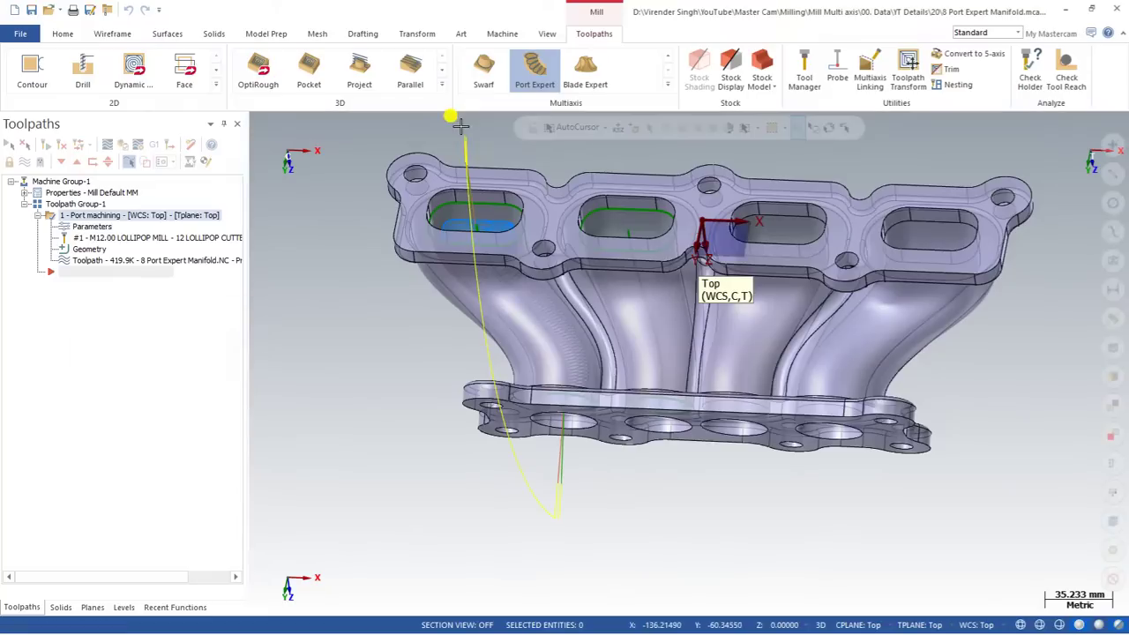
{"action": "middle_click_drag", "start_coordinate": [460, 126], "coordinate": [494, 164]}
{"action": "mouse_move", "coordinate": [507, 458]}
{"action": "middle_mouse_down"}
{"action": "mouse_move", "coordinate": [522, 298]}
{"action": "mouse_move", "coordinate": [475, 295]}
{"action": "mouse_move", "coordinate": [508, 307]}
{"action": "mouse_move", "coordinate": [498, 293]}
{"action": "middle_mouse_up"}
{"action": "scroll", "coordinate": [497, 249], "scroll_direction": "up", "scroll_amount": 2}
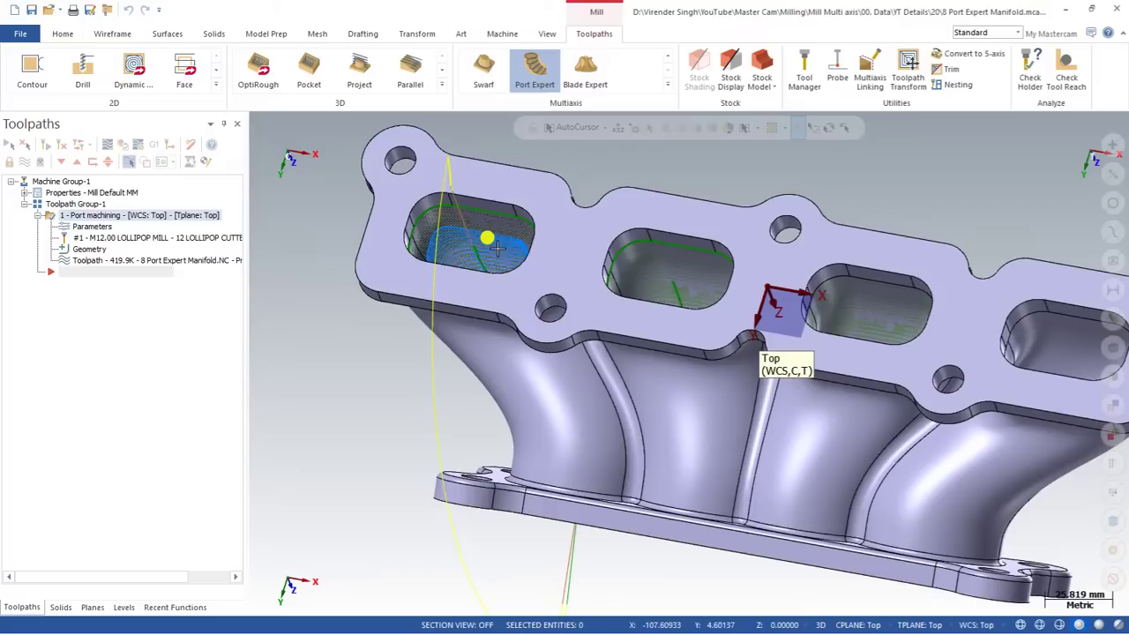
{"action": "left_click", "coordinate": [500, 243]}
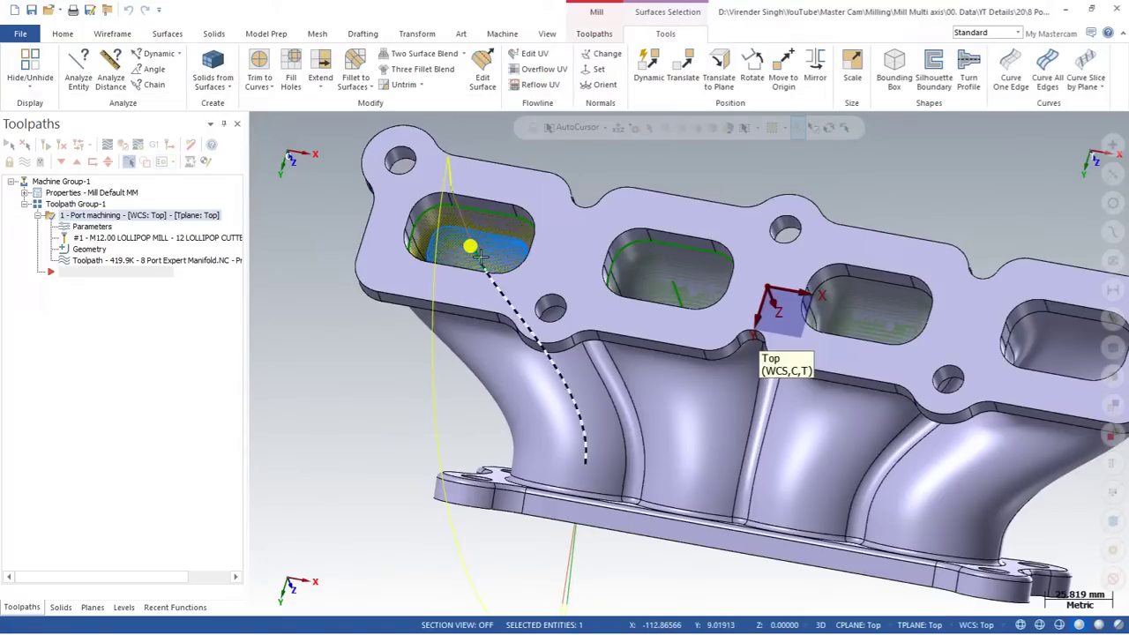
{"action": "left_click", "coordinate": [473, 250]}
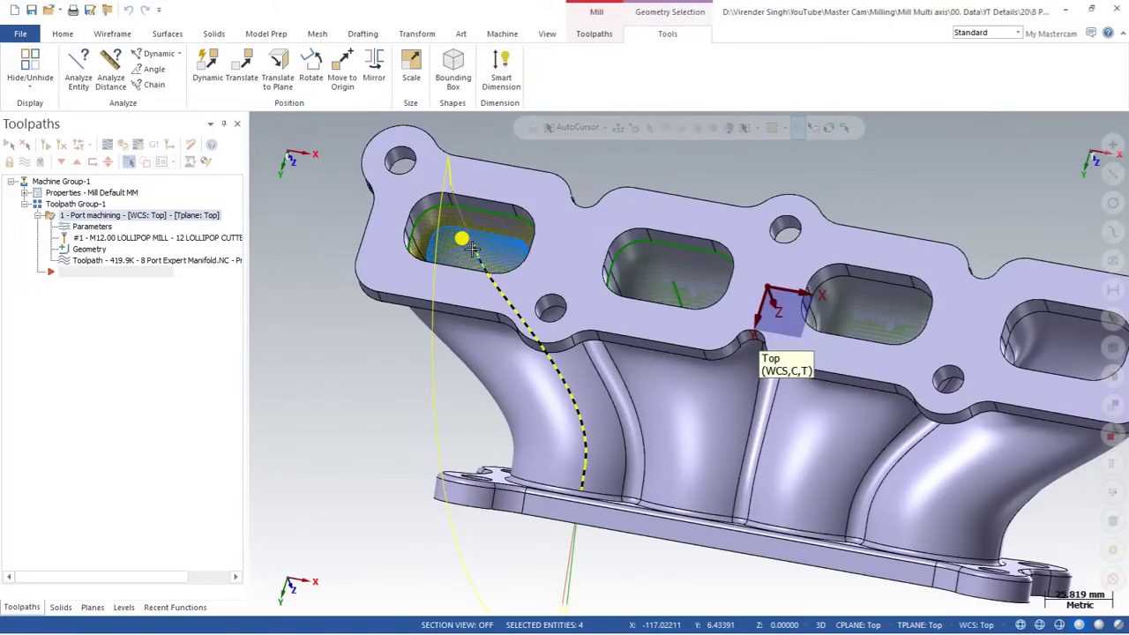
{"action": "key", "text": "alt+e"}
{"action": "middle_click_drag", "start_coordinate": [473, 250], "coordinate": [406, 259]}
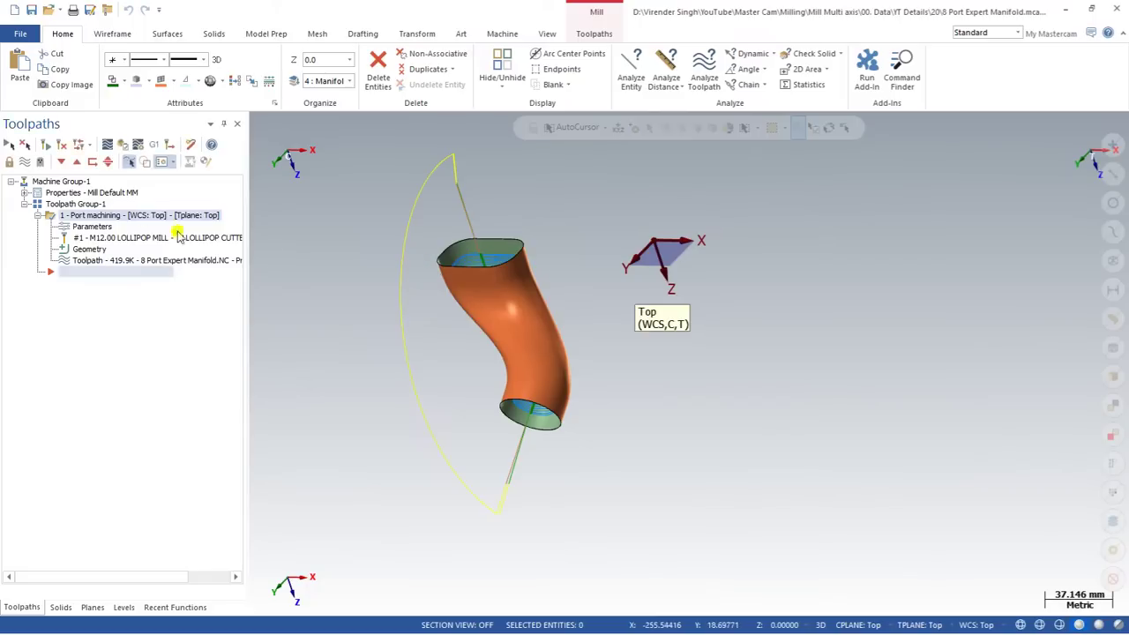
{"action": "key", "text": "ctrl+v"}
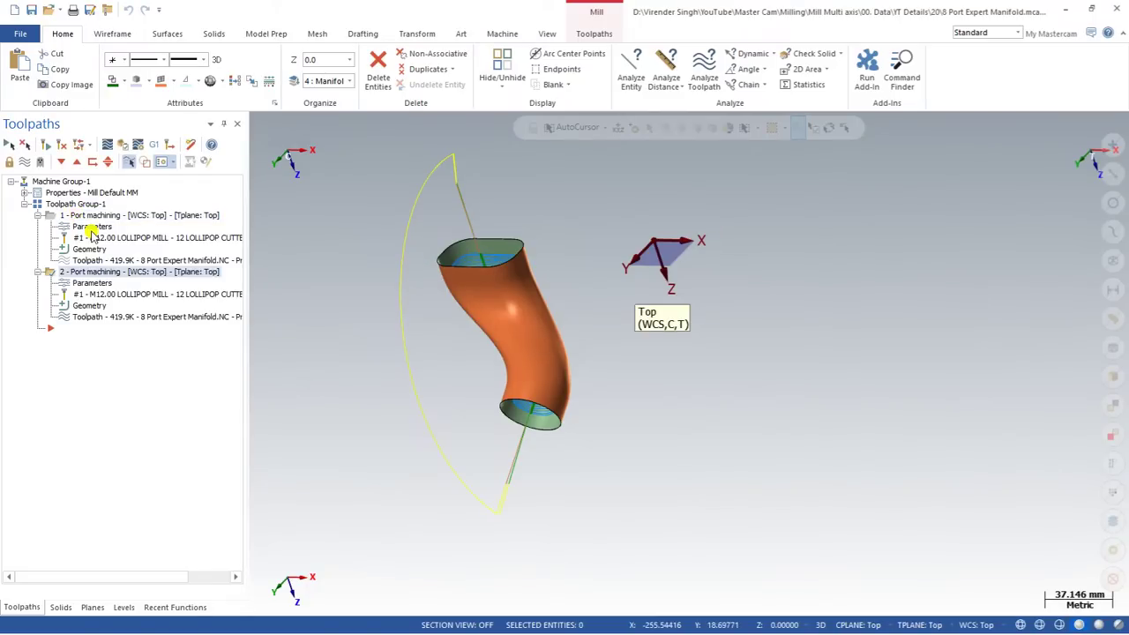
Switch operation 2's cut pattern to Roughing after trying Finishing along.
{"action": "left_click", "coordinate": [77, 288]}
{"action": "left_click", "coordinate": [176, 157]}
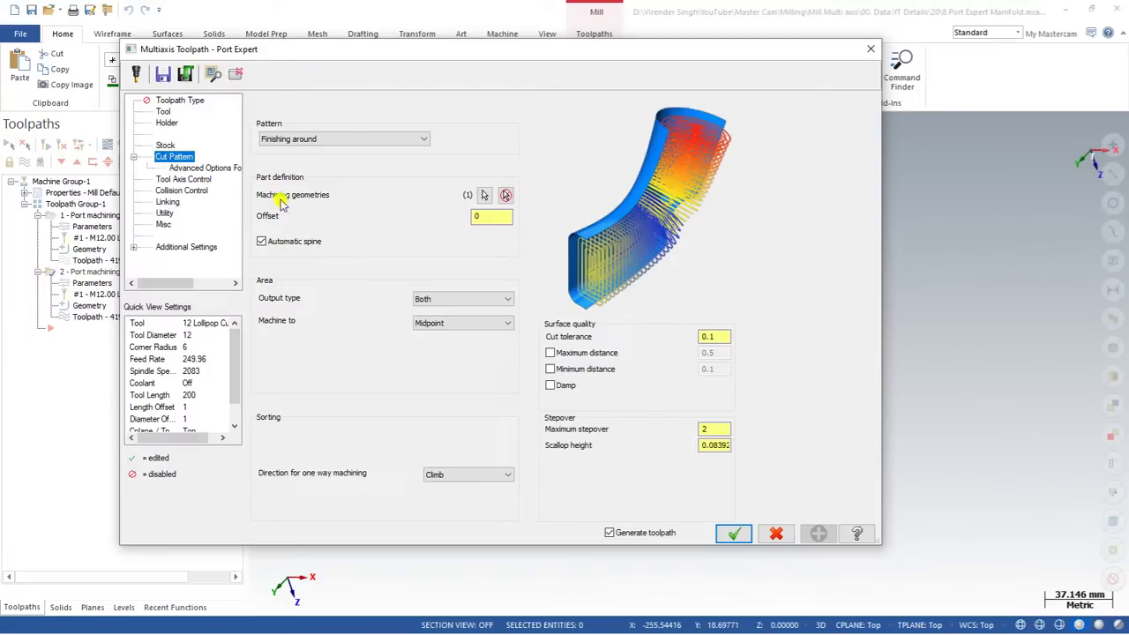
{"action": "left_click", "coordinate": [323, 139]}
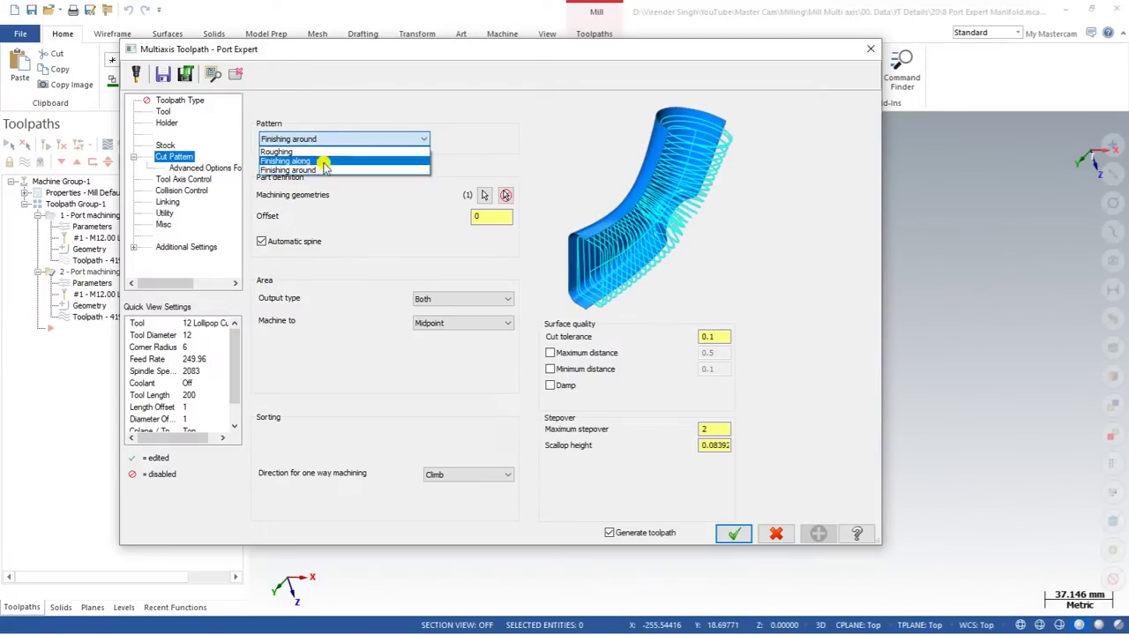
{"action": "left_click", "coordinate": [319, 170]}
{"action": "left_click", "coordinate": [317, 138]}
{"action": "left_click", "coordinate": [309, 161]}
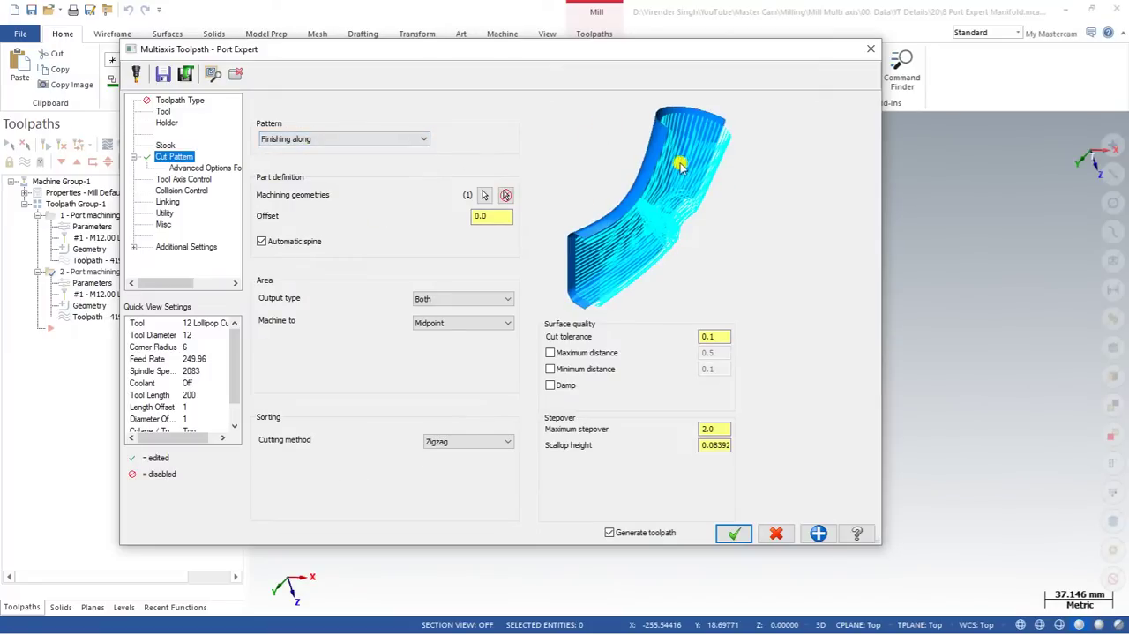
{"action": "left_click", "coordinate": [300, 138]}
{"action": "left_click", "coordinate": [297, 149]}
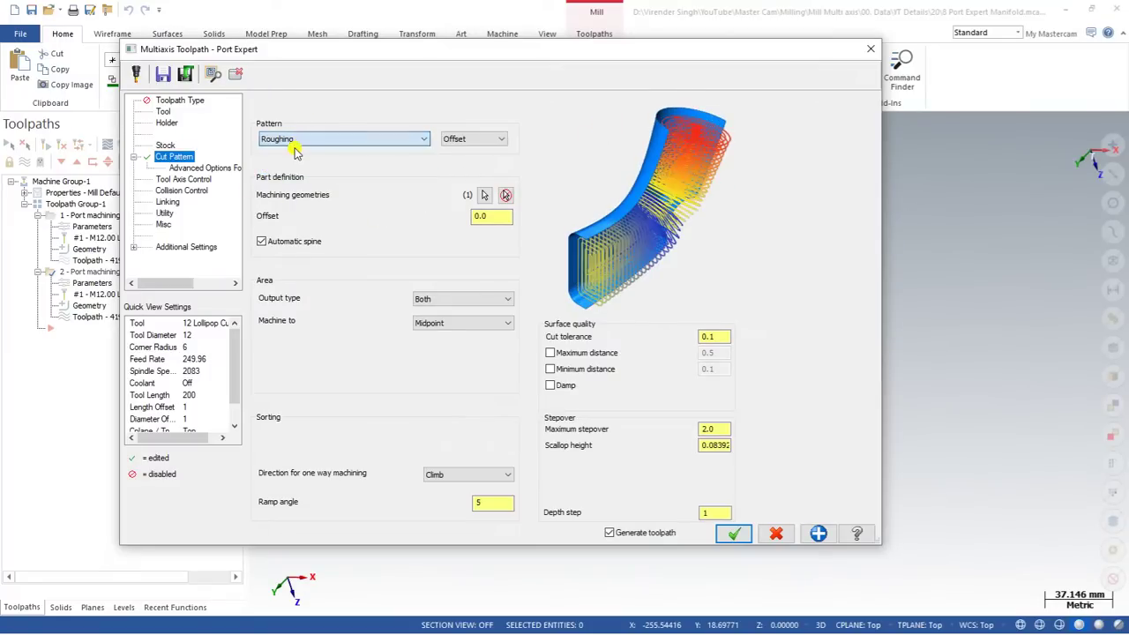
{"action": "left_click", "coordinate": [300, 141]}
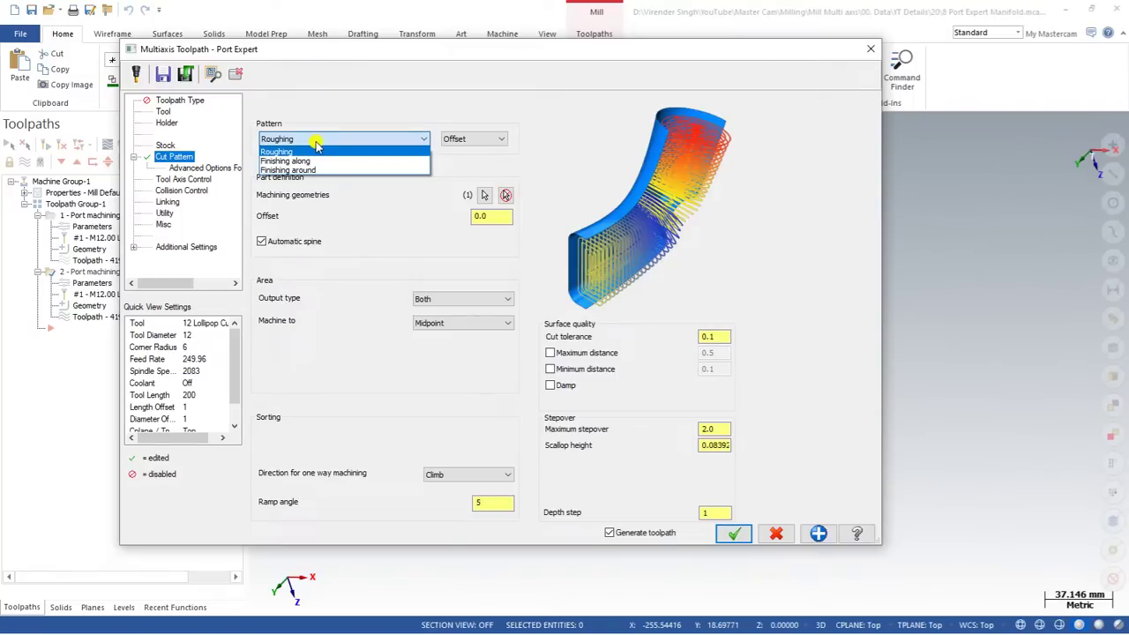
{"action": "left_click", "coordinate": [316, 148]}
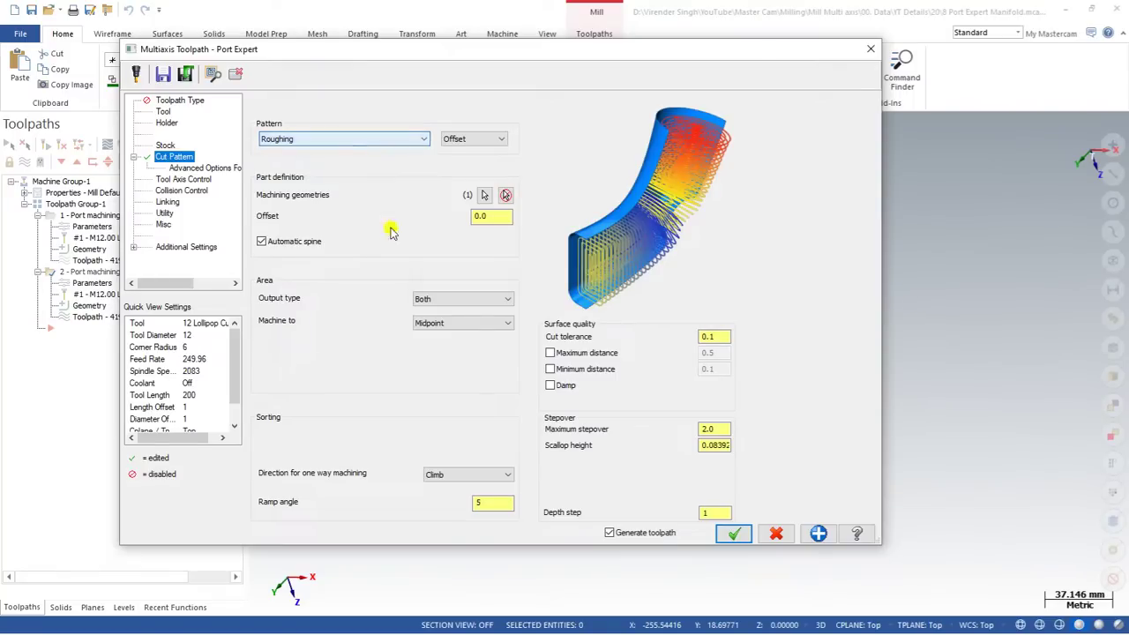
Set maximum stepover 5.0 and depth step 5, then regenerate the toolpath.
{"action": "double_click", "coordinate": [721, 427]}
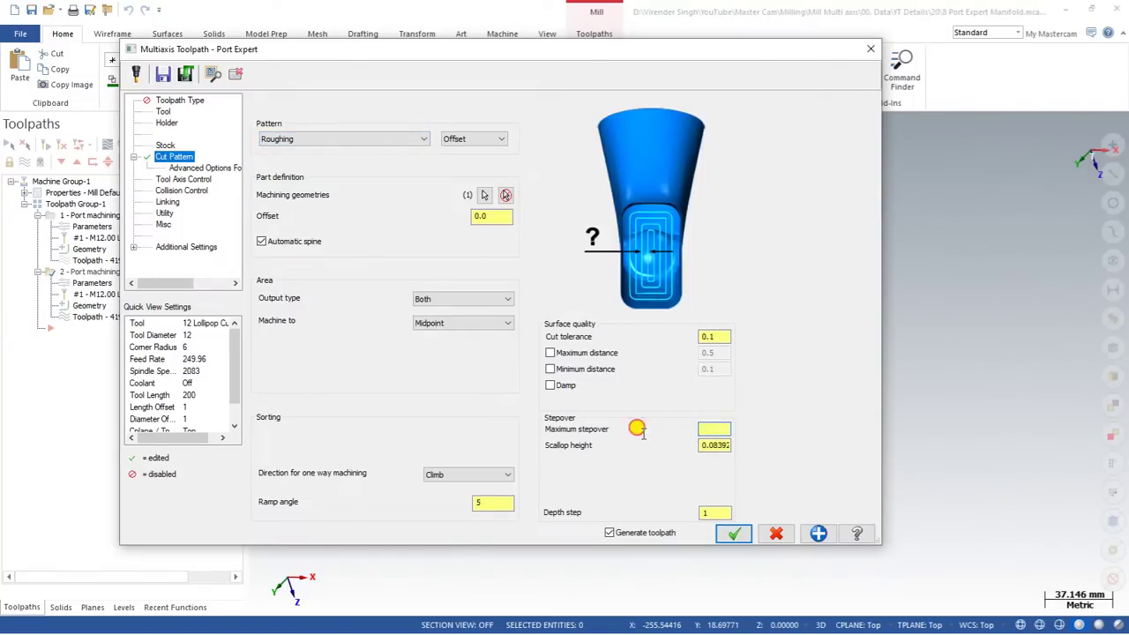
{"action": "double_click", "coordinate": [713, 514]}
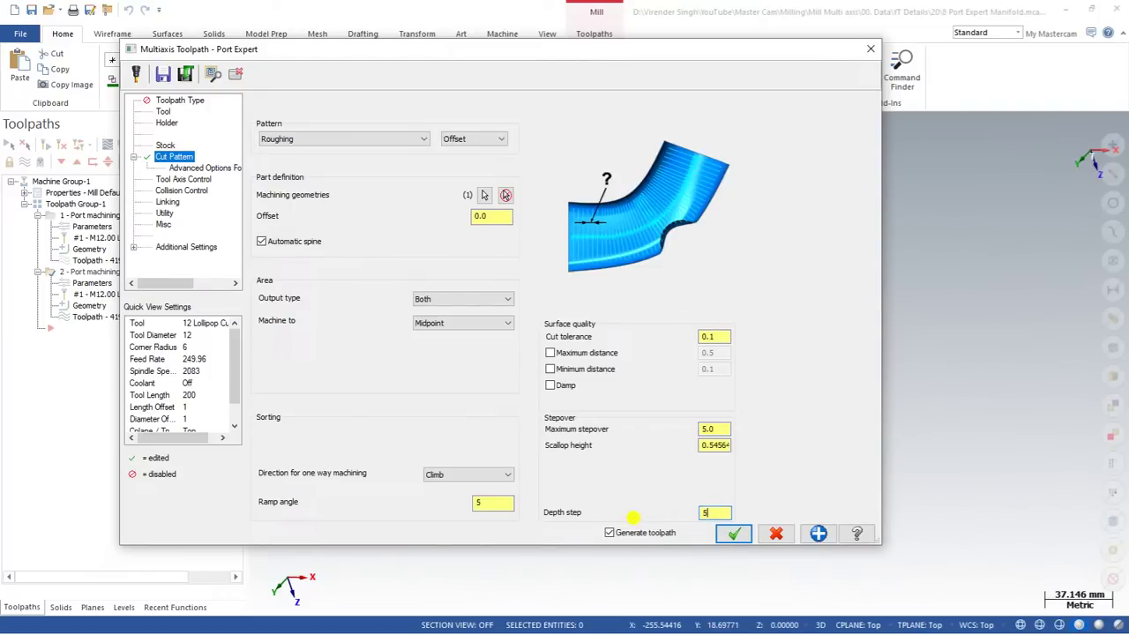
{"action": "left_click", "coordinate": [732, 534]}
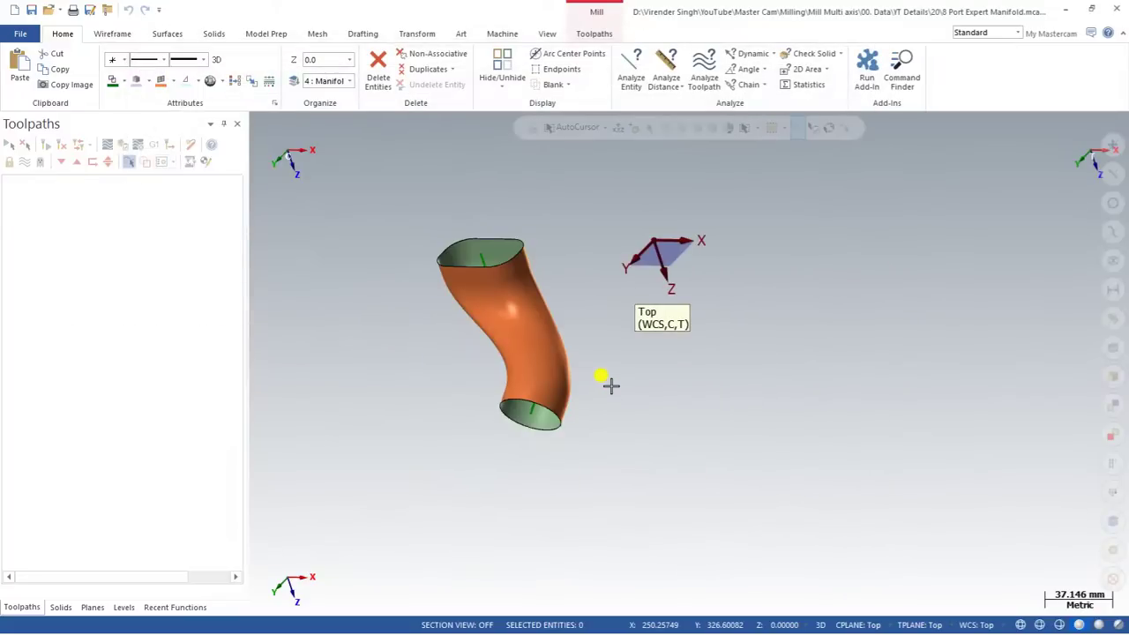
Backplot operation 2's roughing toolpath, orbiting around the runner port, then close the backplot.
{"action": "middle_click_drag", "start_coordinate": [591, 370], "coordinate": [433, 330]}
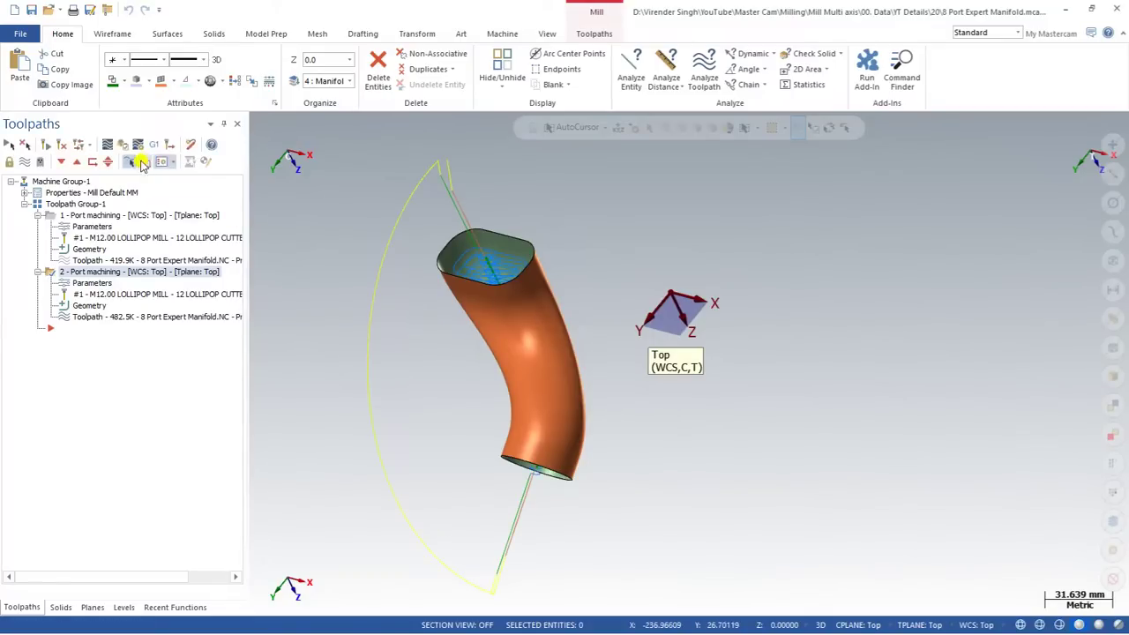
{"action": "left_click", "coordinate": [108, 144]}
{"action": "left_click", "coordinate": [258, 121]}
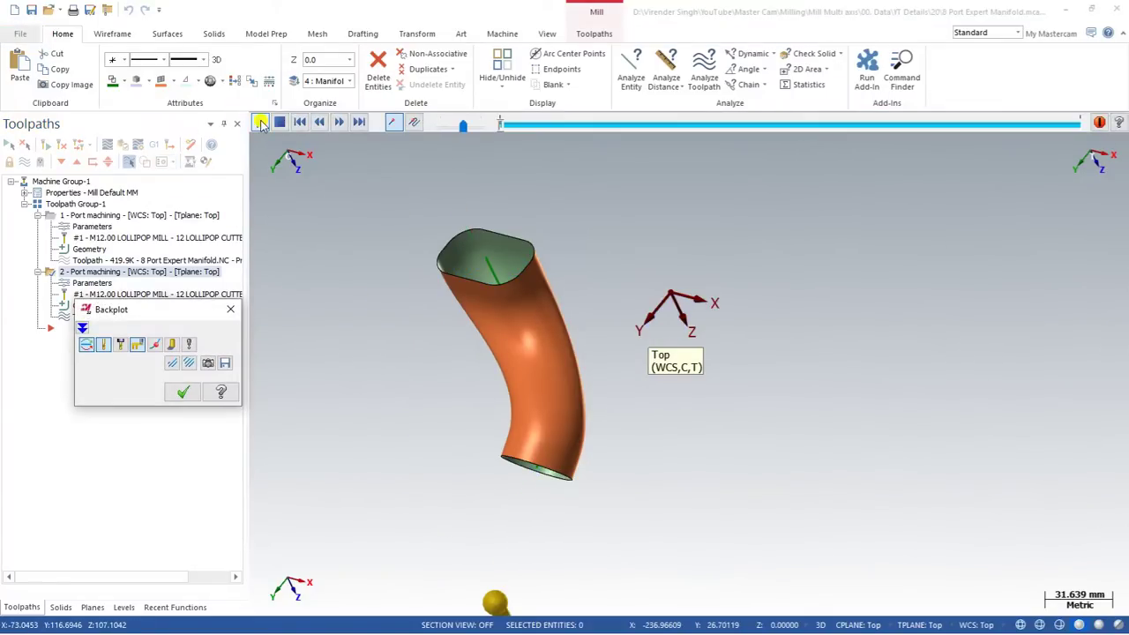
{"action": "middle_click_drag", "start_coordinate": [411, 391], "coordinate": [578, 391]}
{"action": "scroll", "coordinate": [578, 390], "scroll_direction": "up", "scroll_amount": 2}
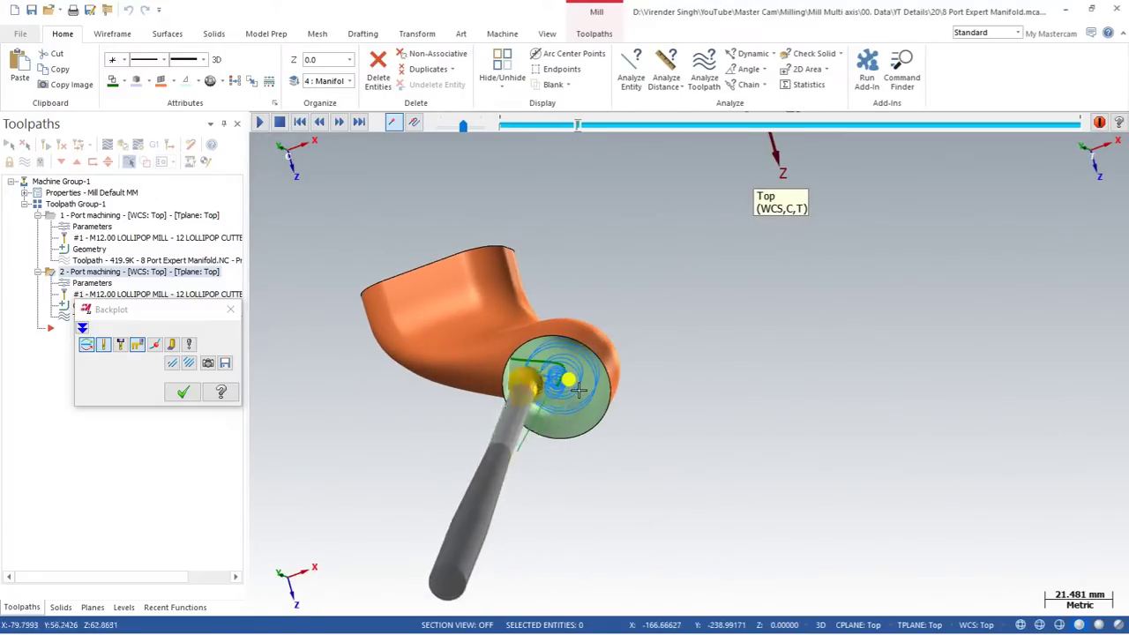
{"action": "middle_click_drag", "start_coordinate": [577, 390], "coordinate": [544, 415]}
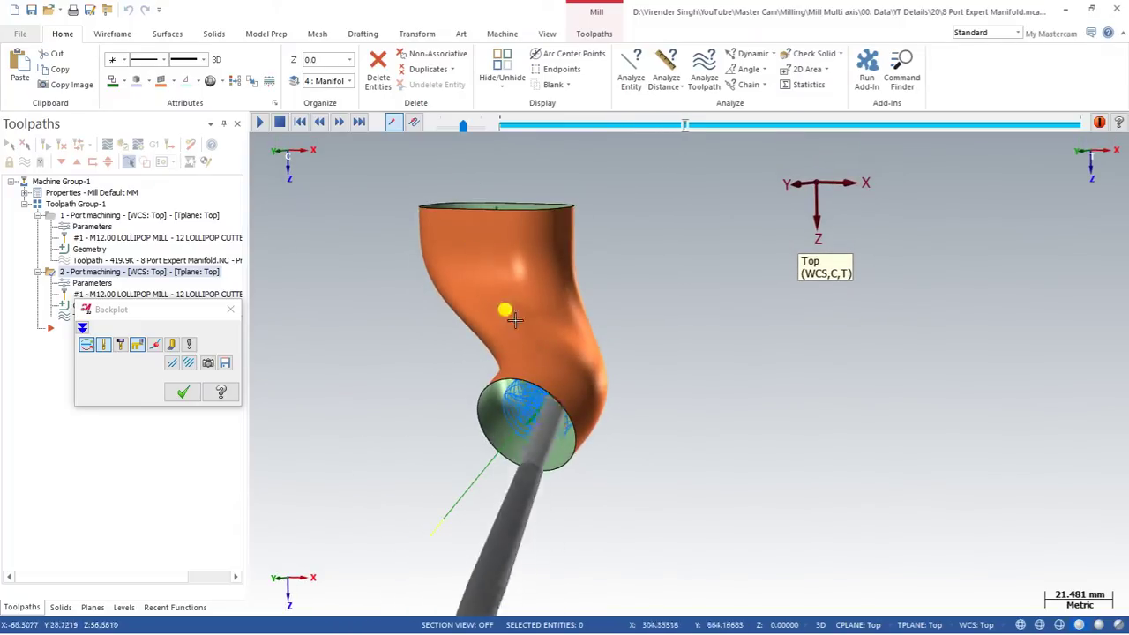
{"action": "scroll", "coordinate": [520, 317], "scroll_direction": "down", "scroll_amount": 2}
{"action": "scroll", "coordinate": [534, 337], "scroll_direction": "up", "scroll_amount": 1}
{"action": "middle_click_drag", "start_coordinate": [534, 337], "coordinate": [371, 341]}
{"action": "key", "text": "Escape"}
{"action": "left_click", "coordinate": [120, 219]}
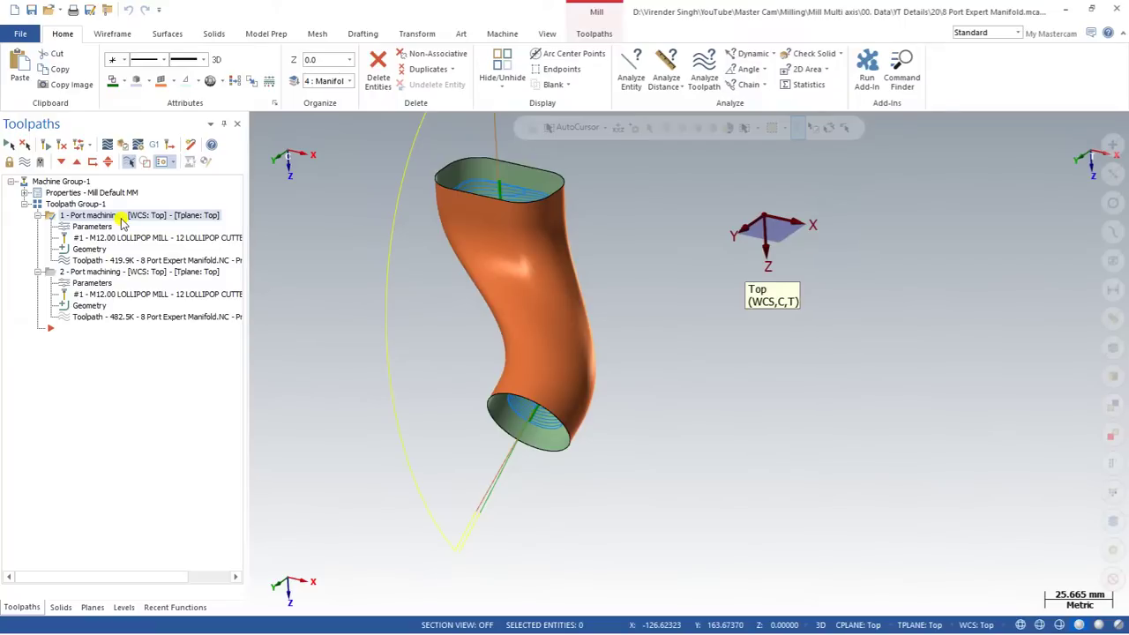
Copy operation 1, paste it as operation 3, and show its Cut Pattern settings.
{"action": "key", "text": "ctrl+c"}
{"action": "key", "text": "ctrl+v"}
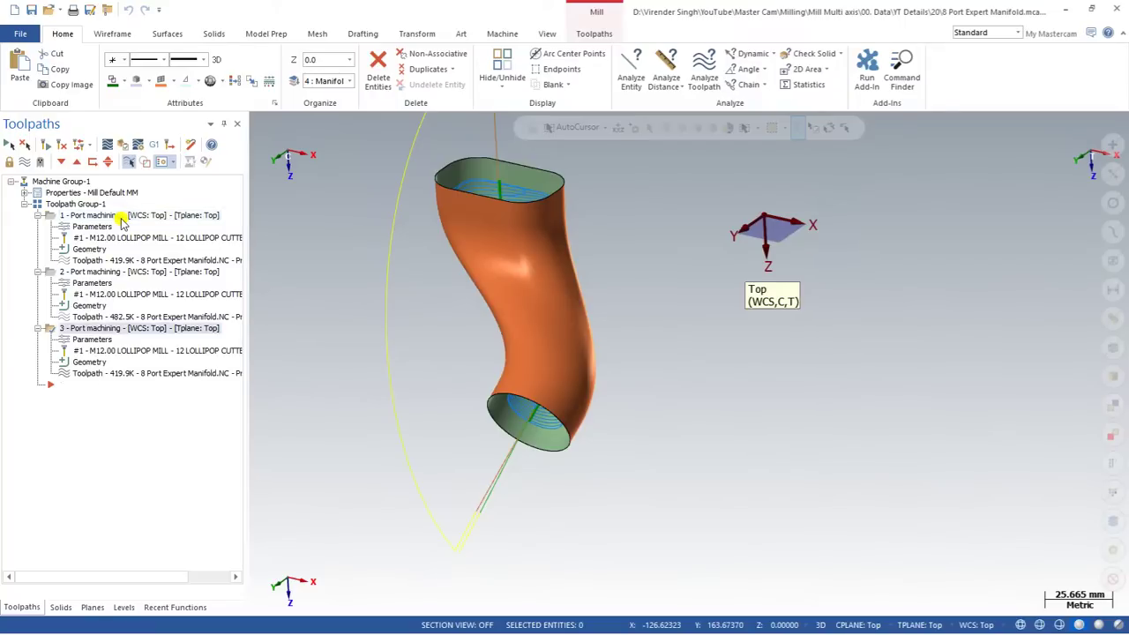
{"action": "left_click", "coordinate": [91, 340]}
{"action": "left_click", "coordinate": [177, 157]}
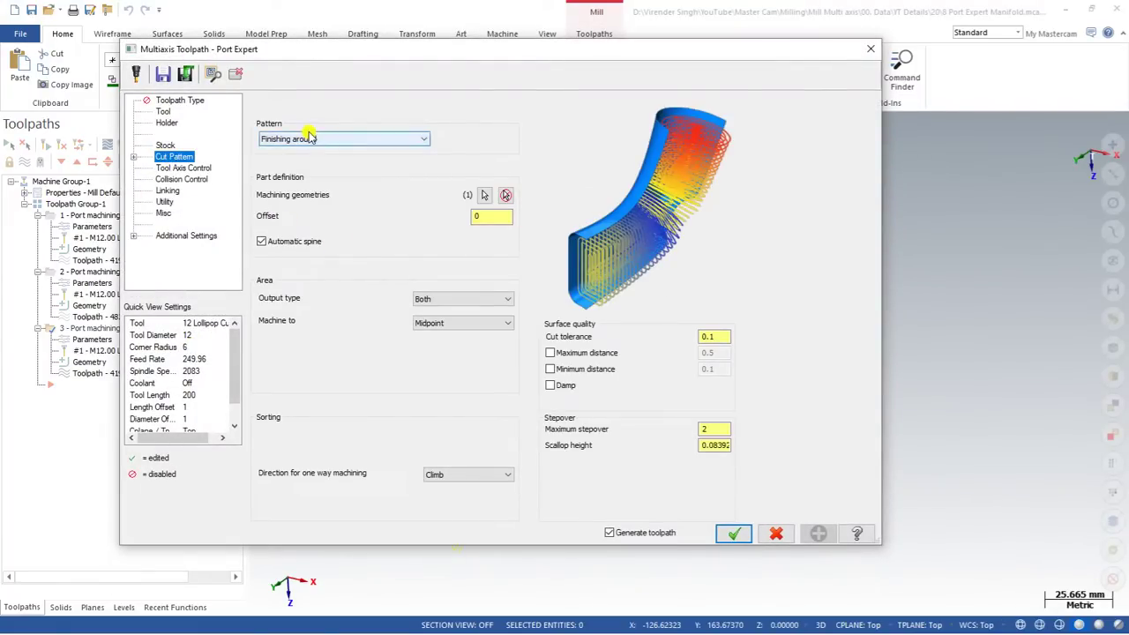
Turn off Automatic spine and chain the runner curve as operation 3's spine.
{"action": "left_click", "coordinate": [262, 242]}
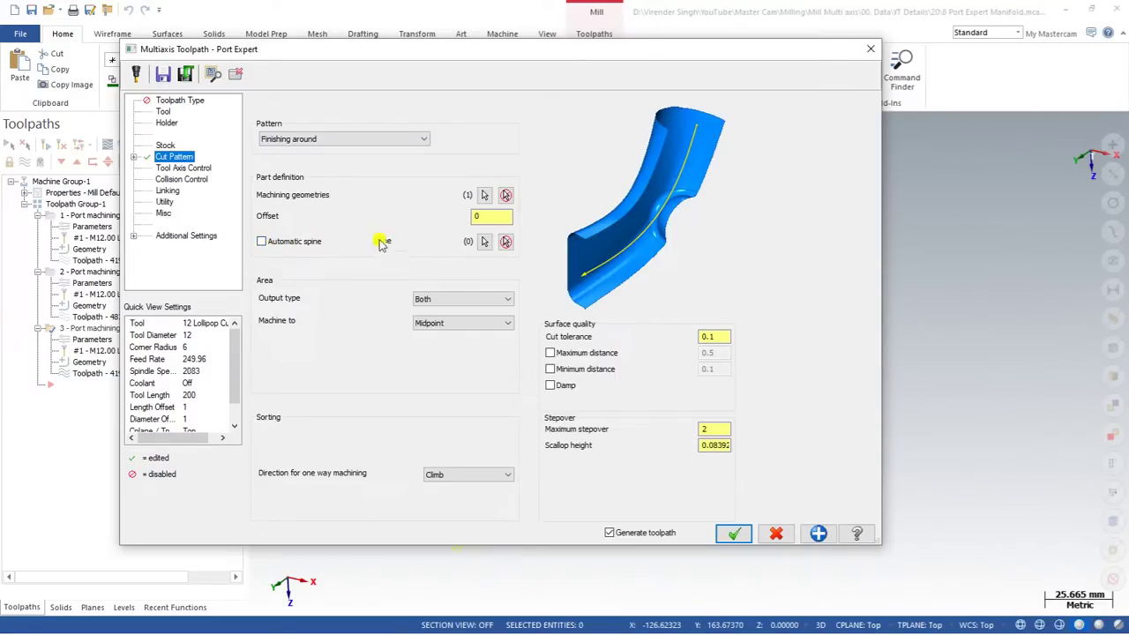
{"action": "left_click", "coordinate": [269, 244]}
{"action": "left_click", "coordinate": [269, 245]}
{"action": "left_click", "coordinate": [484, 244]}
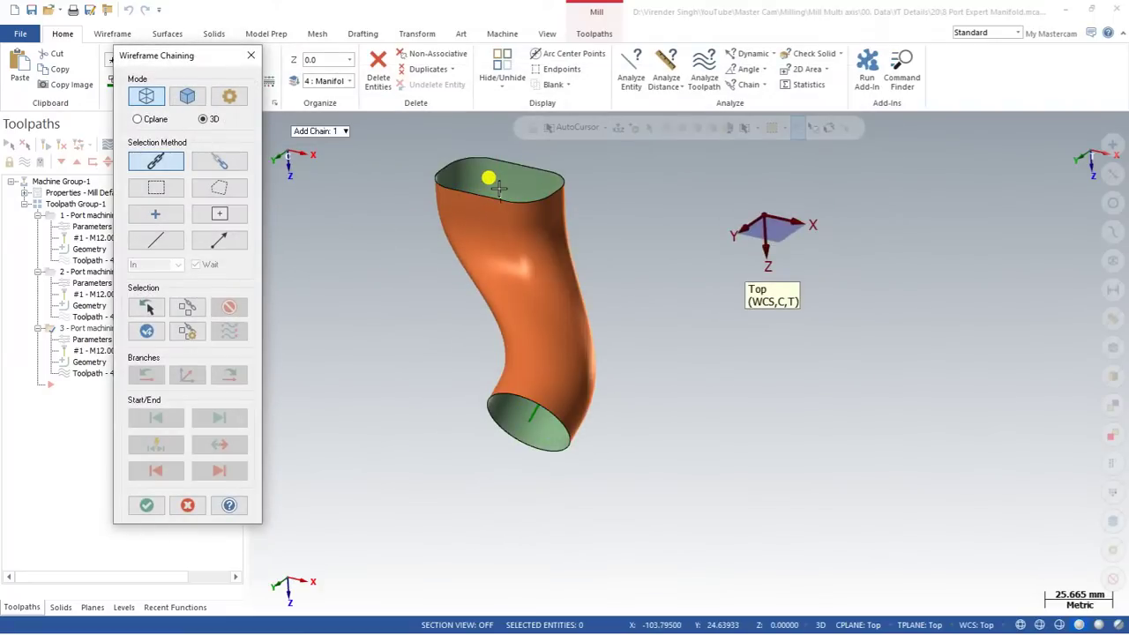
{"action": "left_click", "coordinate": [486, 179]}
{"action": "left_click", "coordinate": [146, 504]}
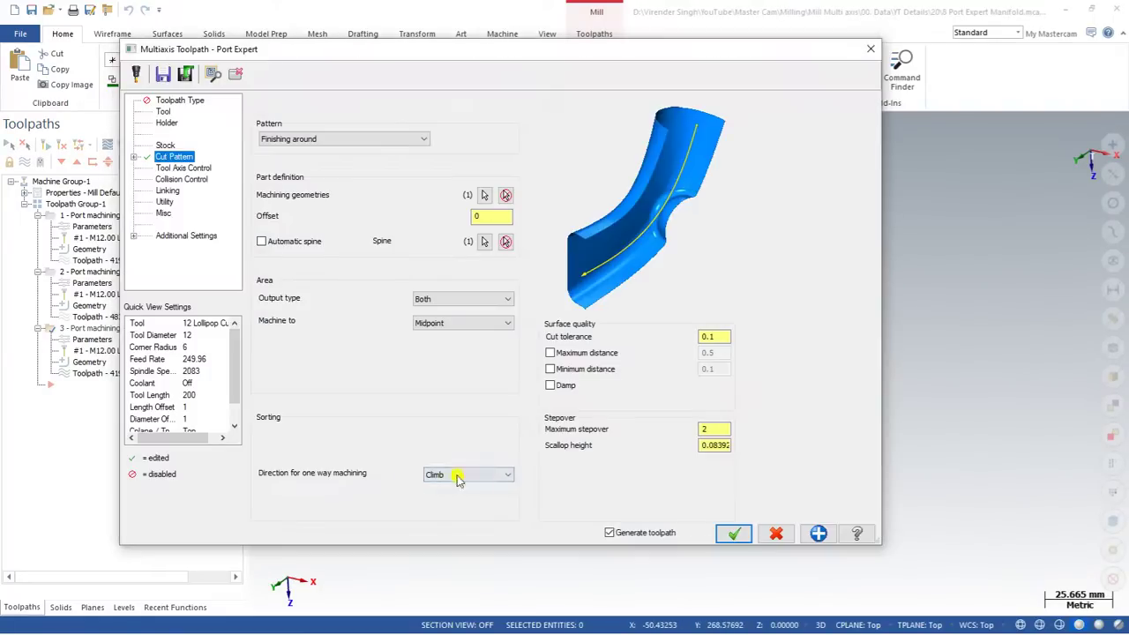
{"action": "left_click", "coordinate": [733, 535]}
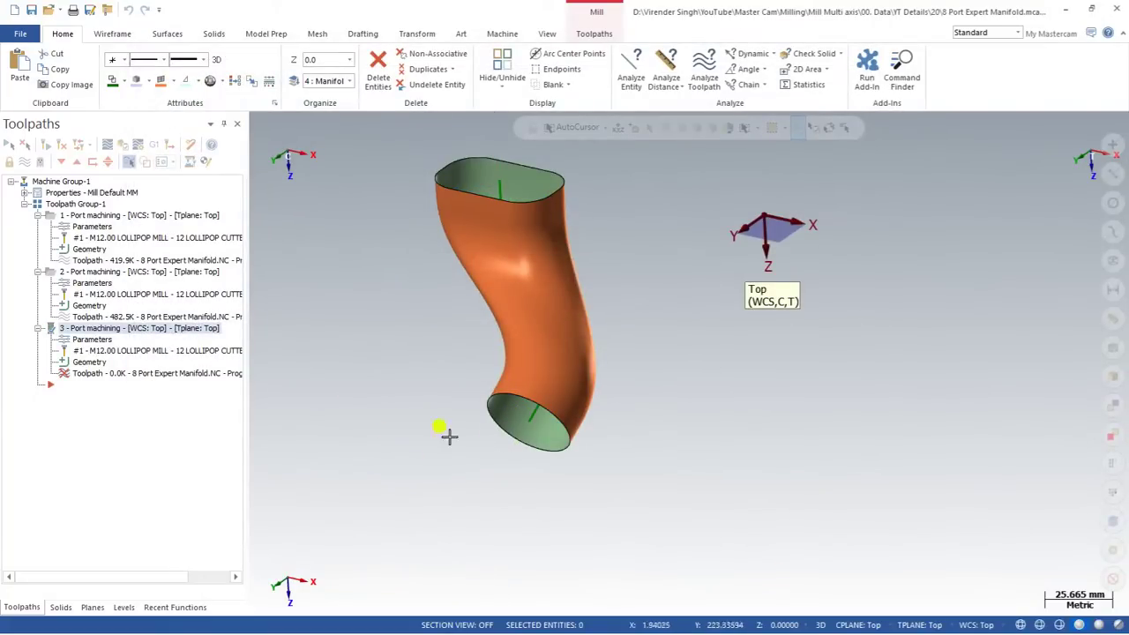
Backplot operation 3's regenerated 433.0K toolpath, orbiting the view as it plays.
{"action": "middle_click_drag", "start_coordinate": [491, 166], "coordinate": [403, 347]}
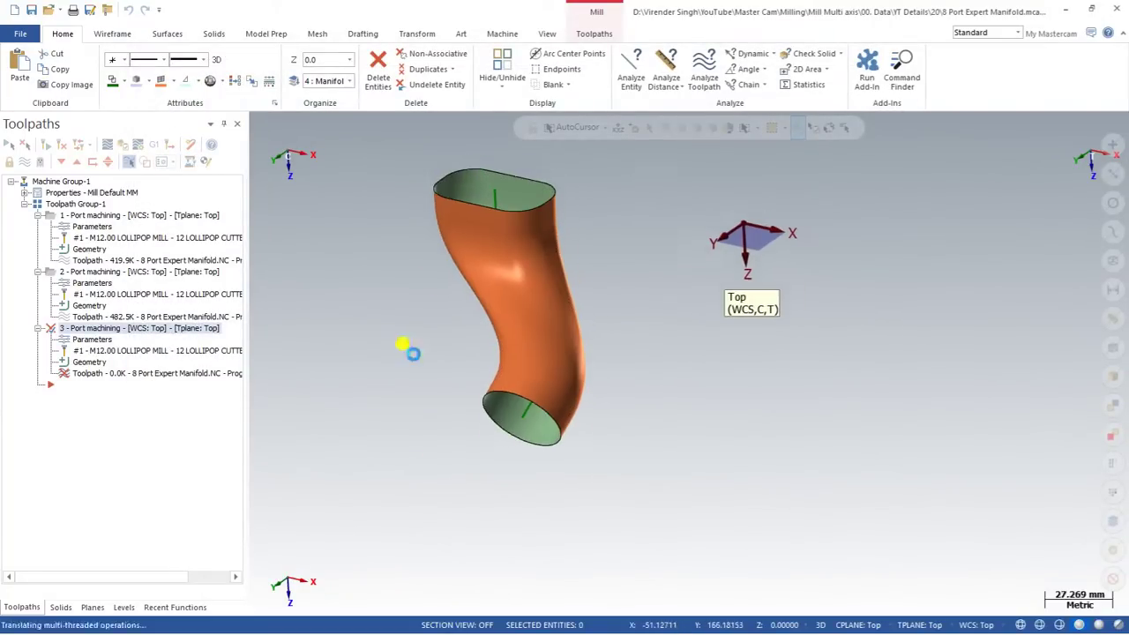
{"action": "left_click", "coordinate": [78, 143]}
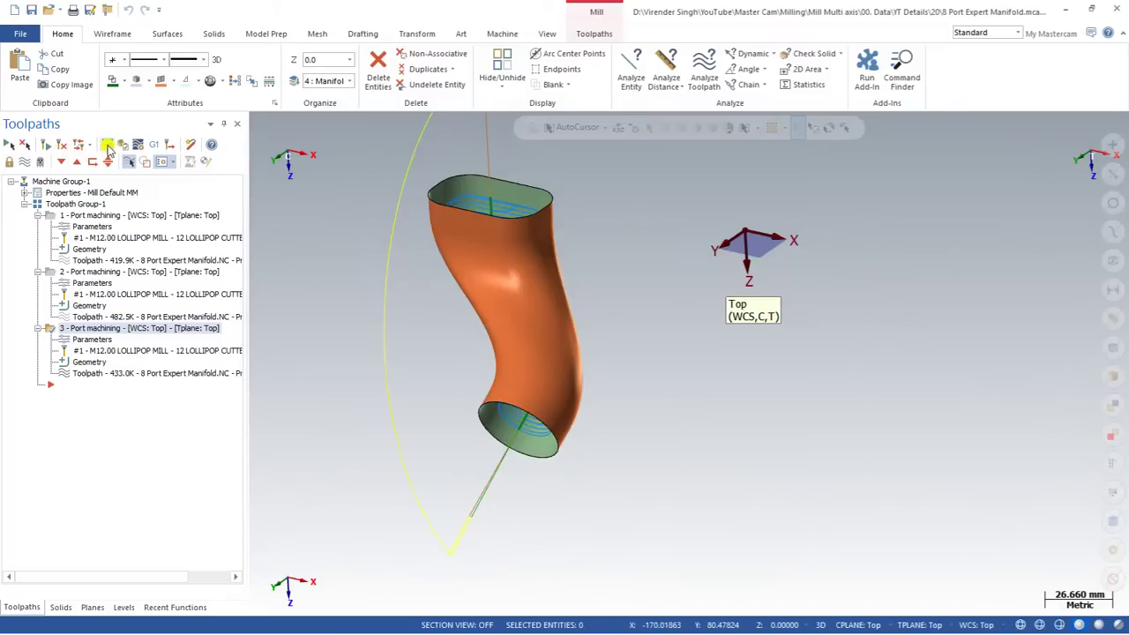
{"action": "left_click", "coordinate": [259, 124]}
{"action": "middle_click_drag", "start_coordinate": [379, 291], "coordinate": [537, 260]}
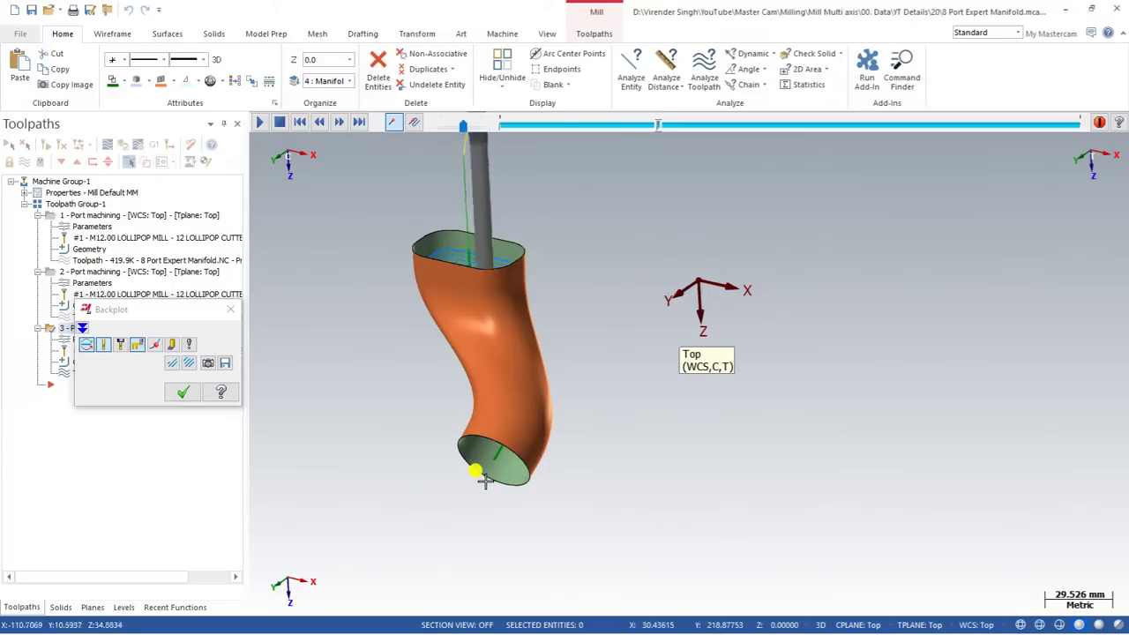
{"action": "key", "text": "Escape"}
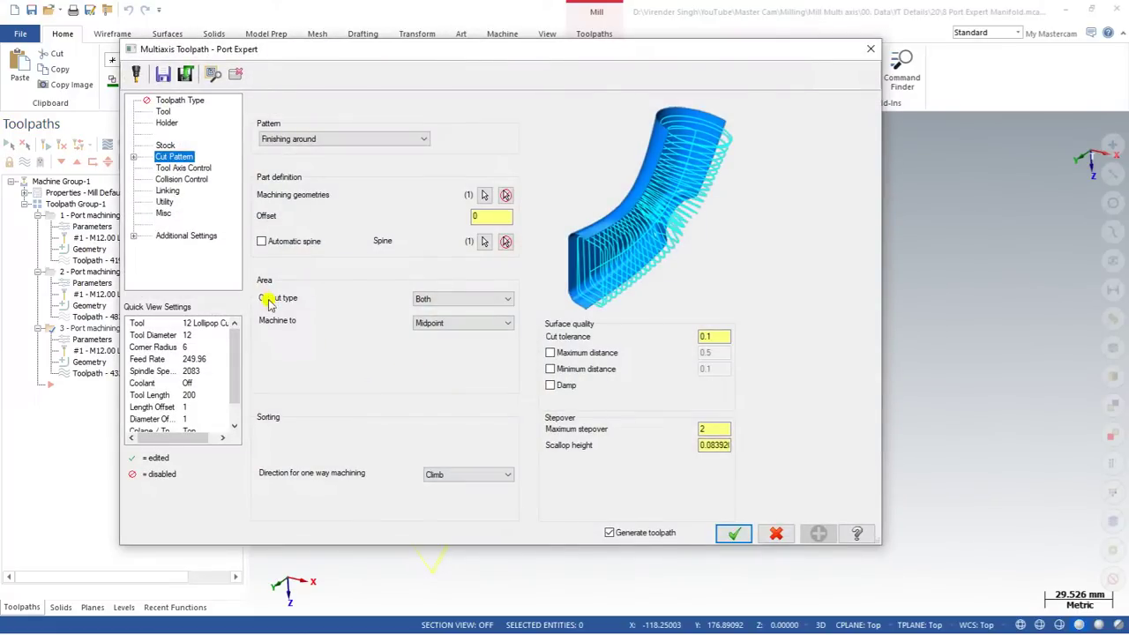
Try Top, Bottom and Both output types, settle on Top, and regenerate operation 3.
{"action": "left_click", "coordinate": [432, 301]}
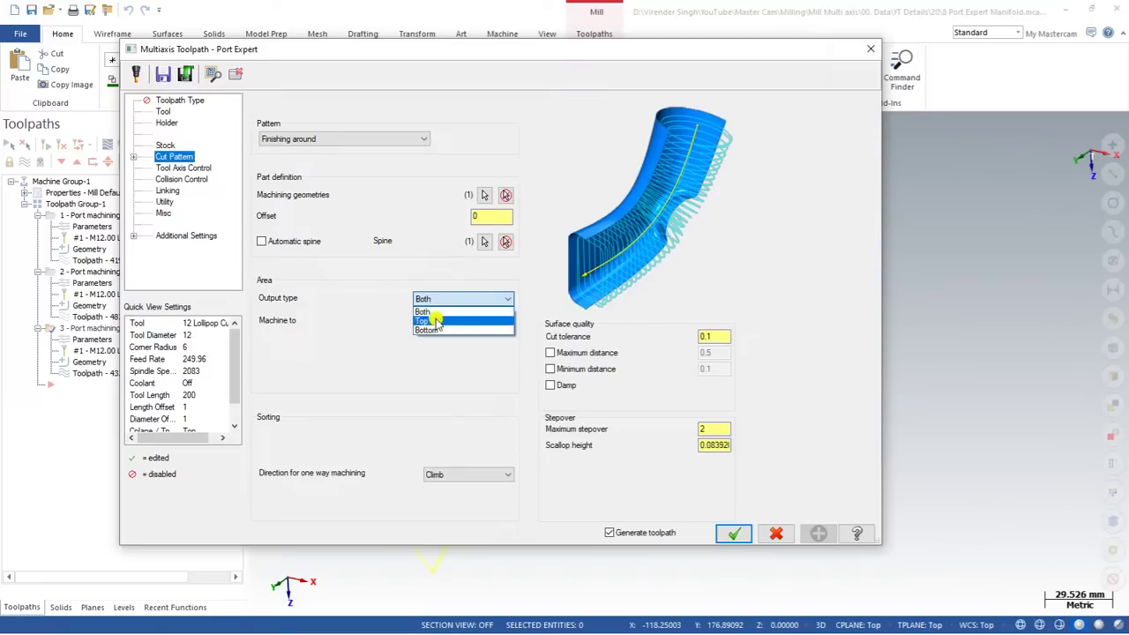
{"action": "left_click", "coordinate": [434, 321]}
{"action": "left_click", "coordinate": [444, 299]}
{"action": "left_click", "coordinate": [448, 331]}
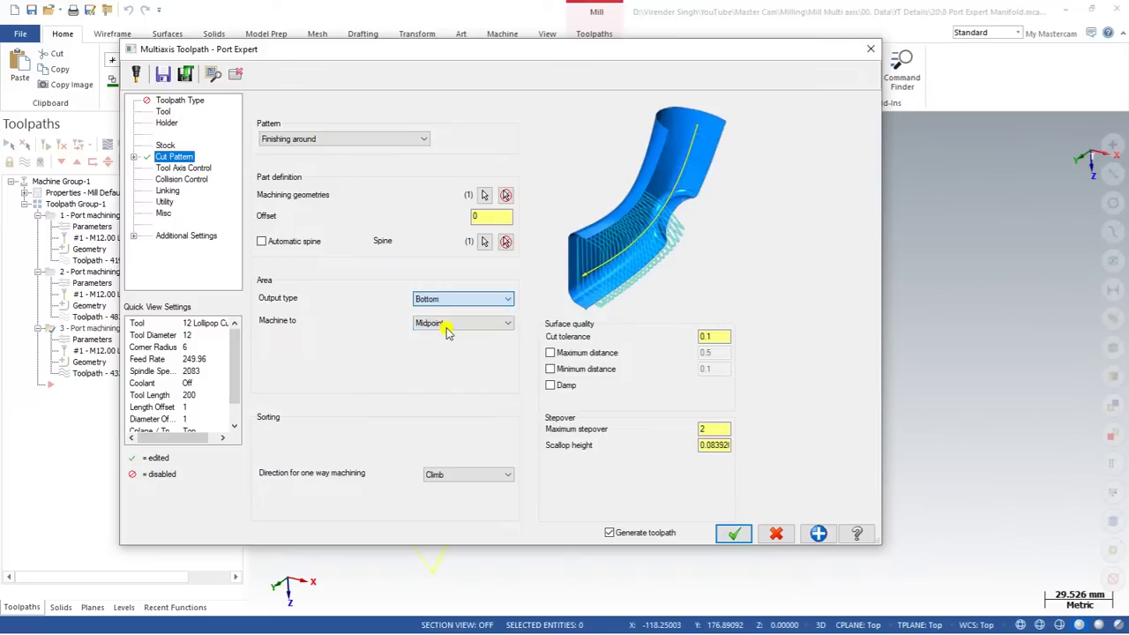
{"action": "left_click", "coordinate": [446, 299]}
{"action": "left_click", "coordinate": [437, 314]}
{"action": "left_click", "coordinate": [441, 299]}
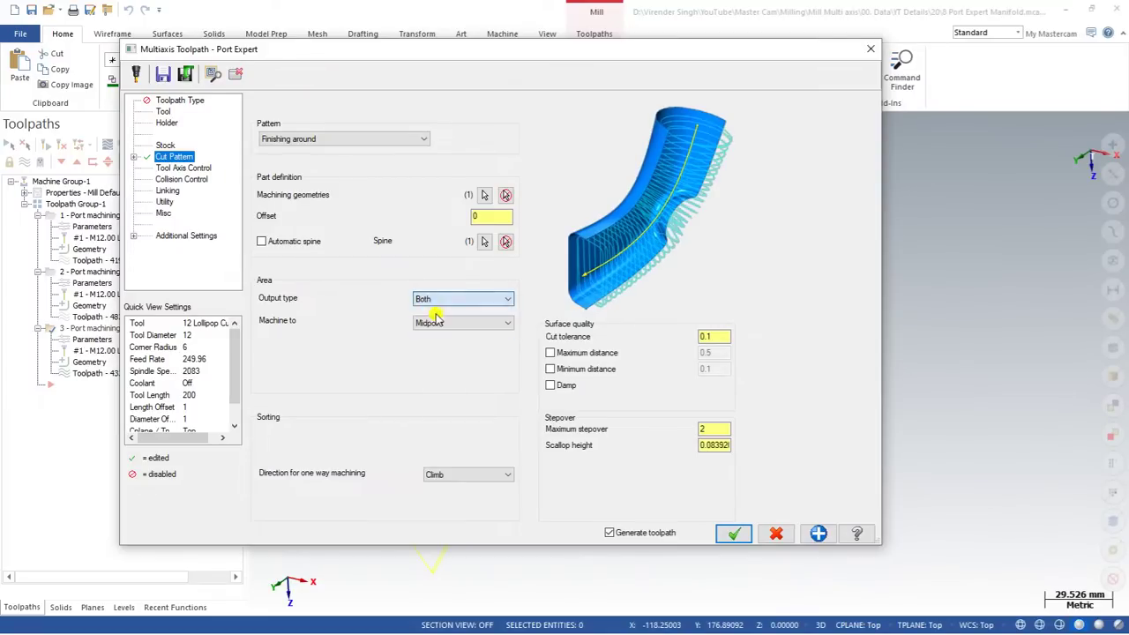
{"action": "left_click", "coordinate": [429, 321]}
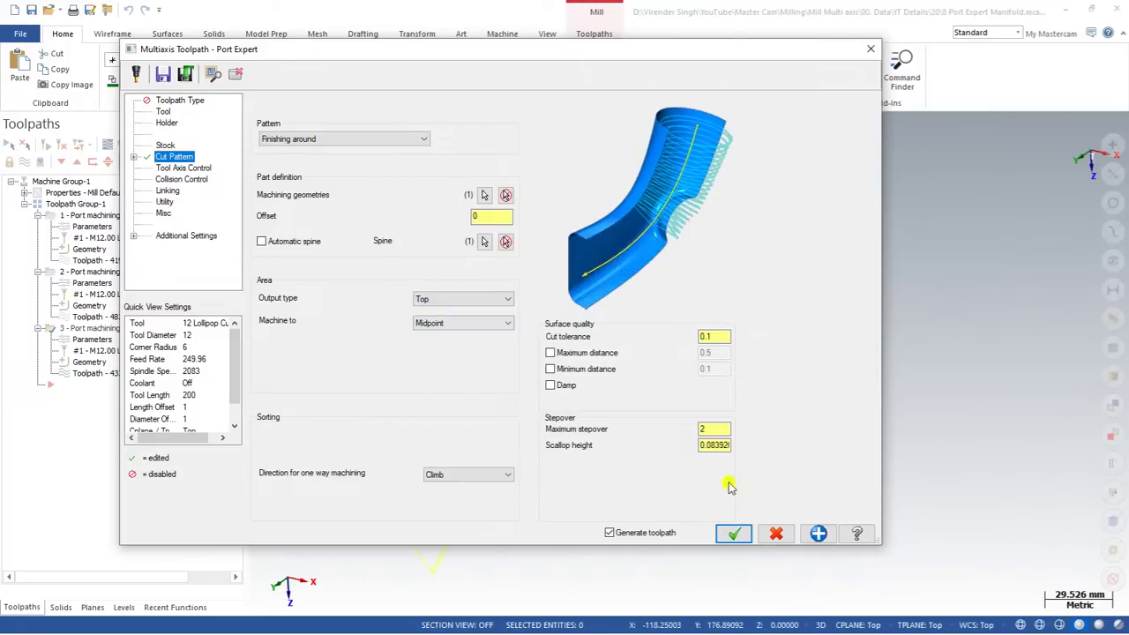
{"action": "left_click", "coordinate": [735, 534]}
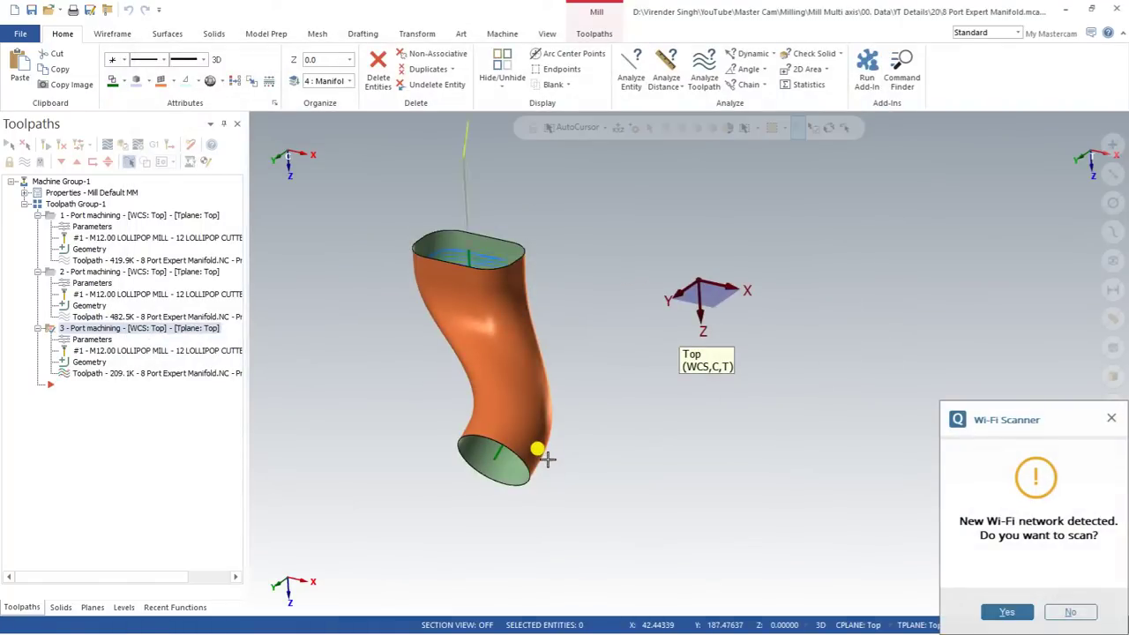
Dismiss the Wi-Fi popup and make the part translucent to inspect the 209.1K toolpath.
{"action": "left_click", "coordinate": [1111, 420]}
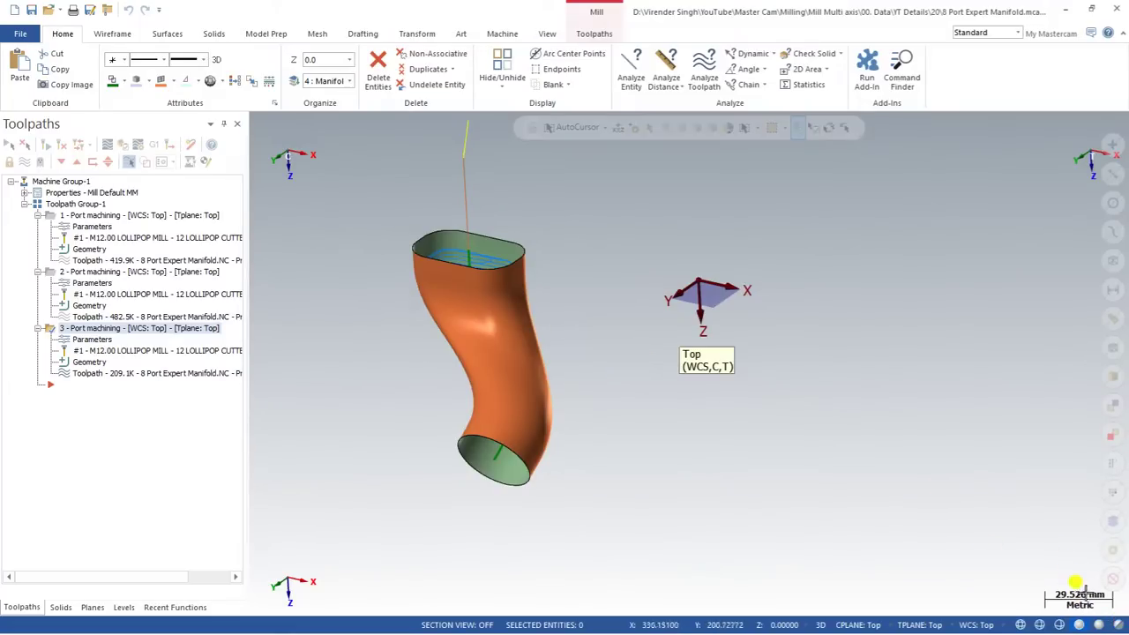
{"action": "left_click", "coordinate": [1120, 625]}
{"action": "middle_click_drag", "start_coordinate": [602, 330], "coordinate": [636, 333]}
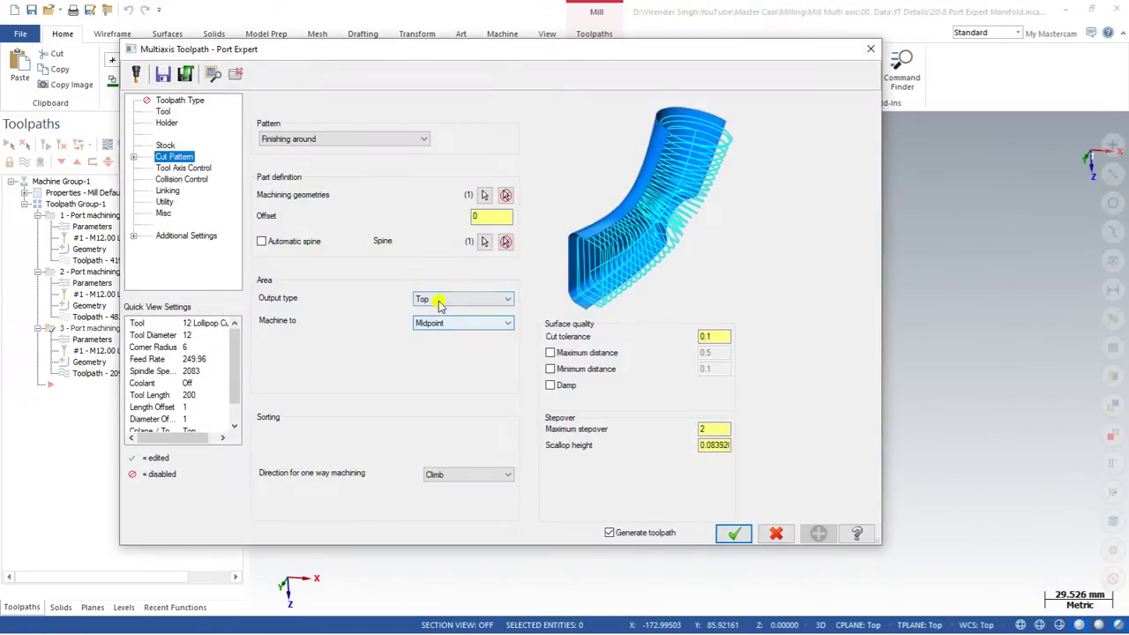
Regenerate operation 3 with the output type set to Bottom.
{"action": "left_click", "coordinate": [441, 299]}
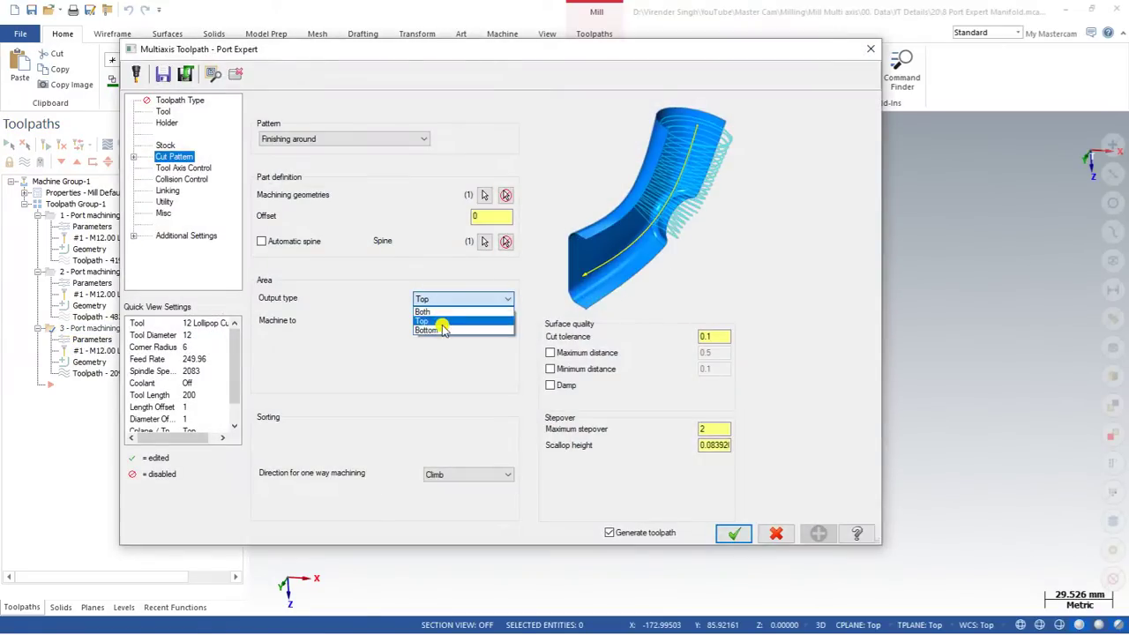
{"action": "left_click", "coordinate": [427, 330]}
{"action": "left_click", "coordinate": [733, 534]}
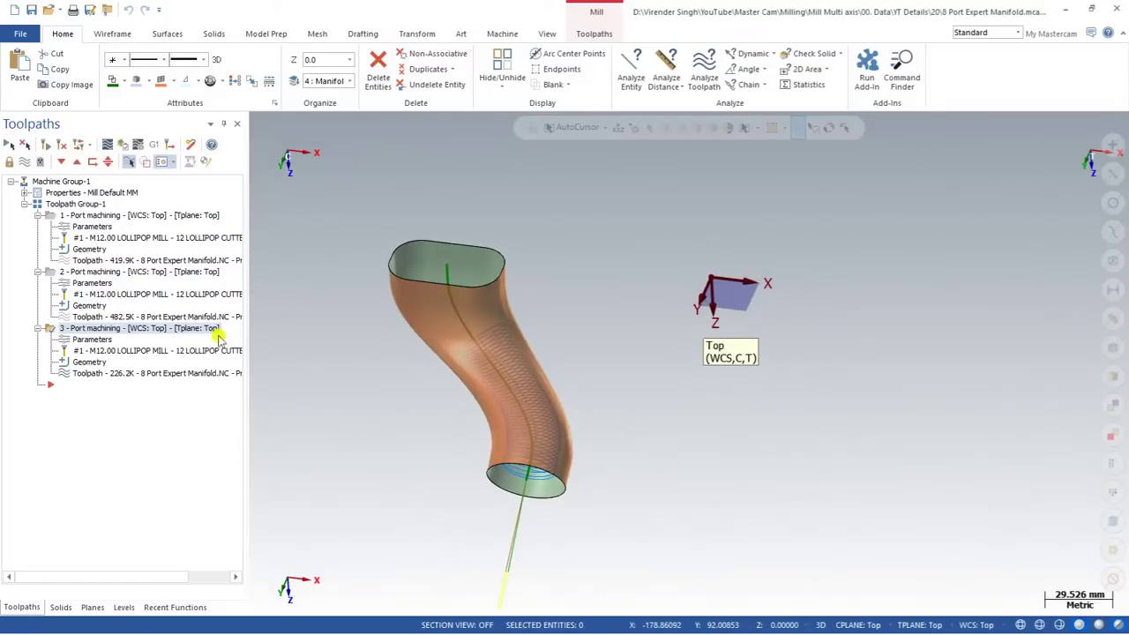
Reopen operation 3 and set its output type back to Both.
{"action": "left_click", "coordinate": [99, 340]}
{"action": "left_click", "coordinate": [441, 300]}
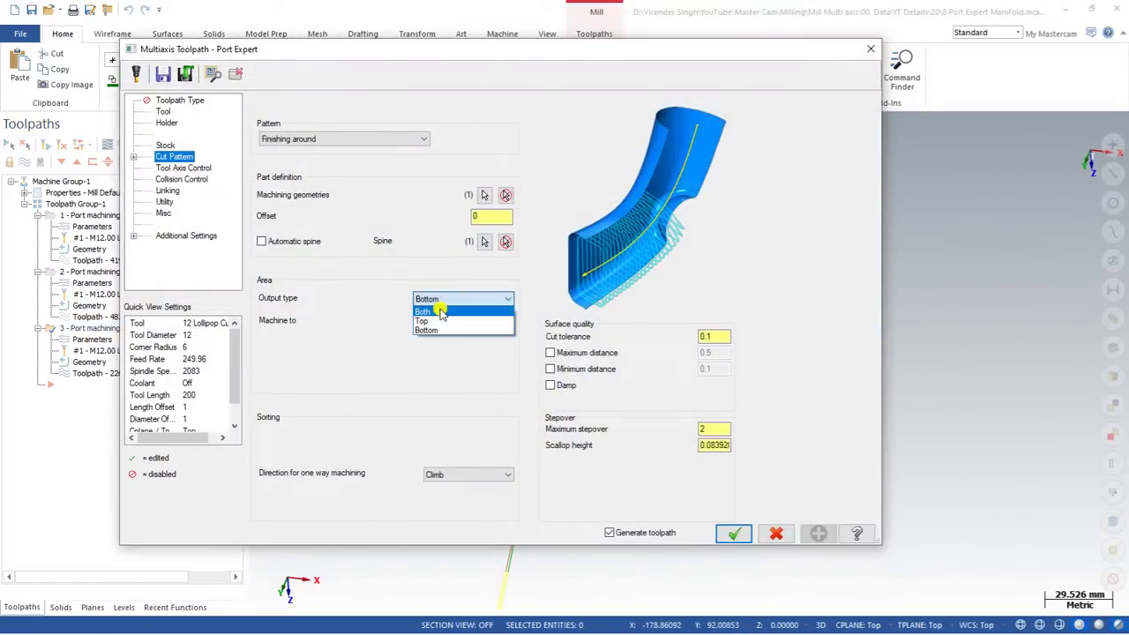
{"action": "left_click", "coordinate": [431, 317]}
{"action": "left_click", "coordinate": [734, 531]}
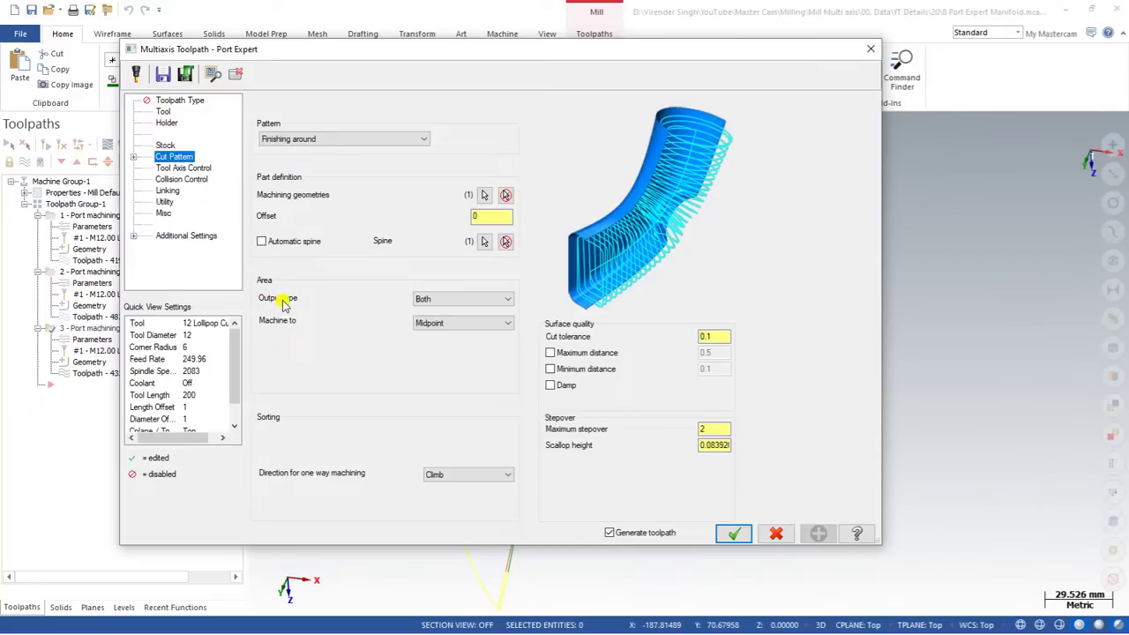
Try the maximum-from-top, maximum-from-bottom and user-defined depths, keep Midpoint, and regenerate.
{"action": "left_click", "coordinate": [461, 324]}
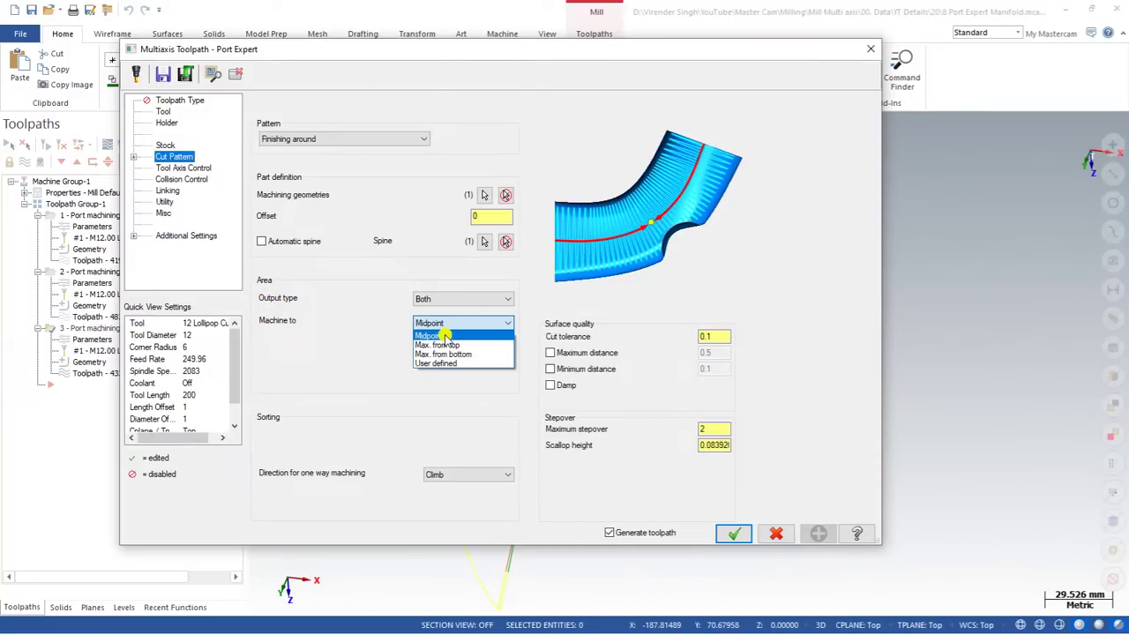
{"action": "left_click", "coordinate": [452, 346]}
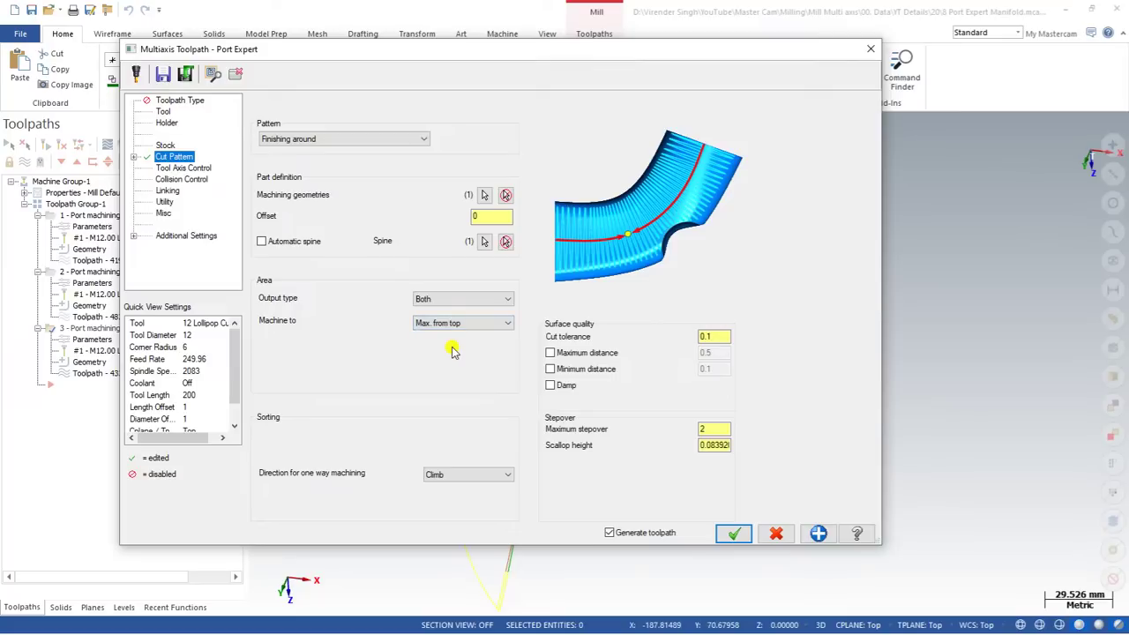
{"action": "left_click", "coordinate": [453, 327]}
{"action": "left_click", "coordinate": [446, 345]}
{"action": "left_click", "coordinate": [450, 324]}
{"action": "left_click", "coordinate": [450, 354]}
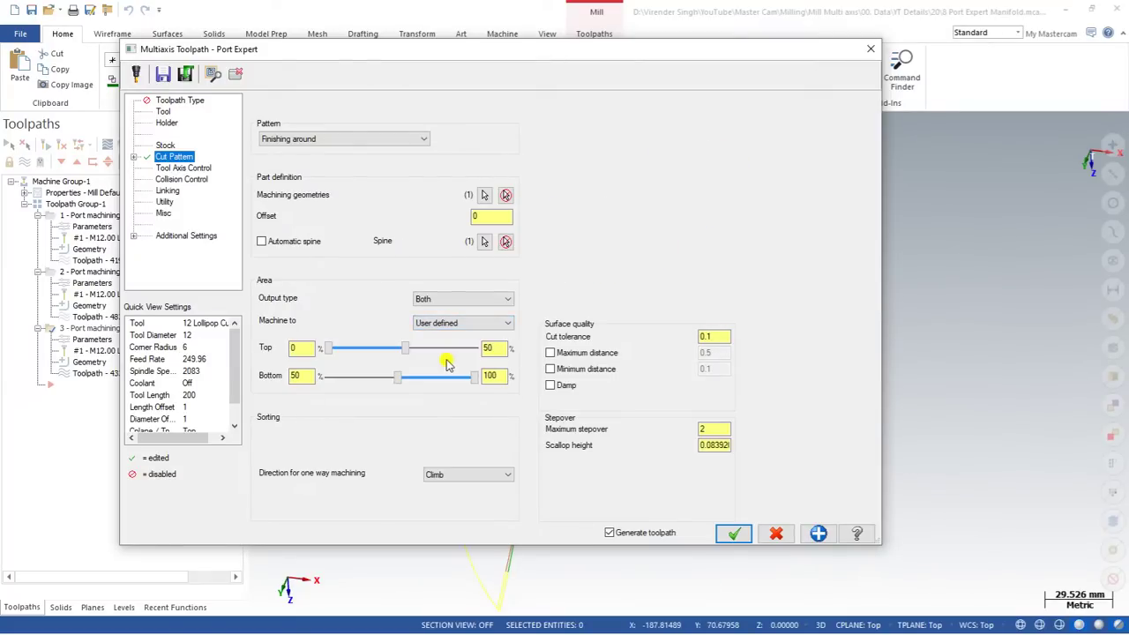
{"action": "left_click", "coordinate": [444, 326]}
{"action": "left_click", "coordinate": [441, 340]}
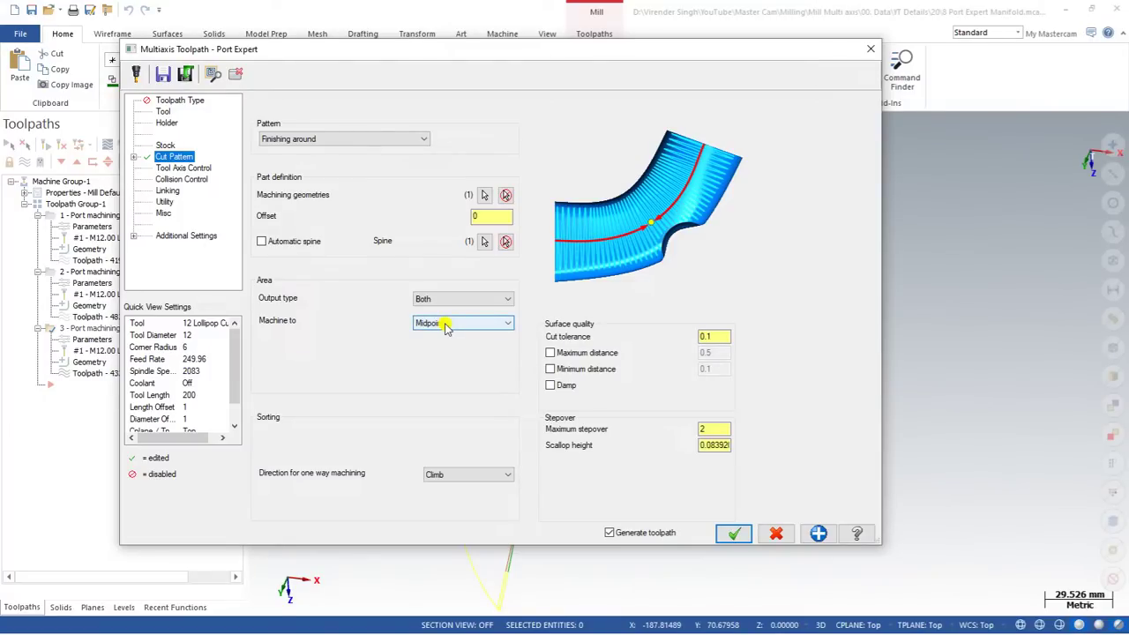
{"action": "left_click", "coordinate": [447, 326]}
{"action": "left_click", "coordinate": [444, 336]}
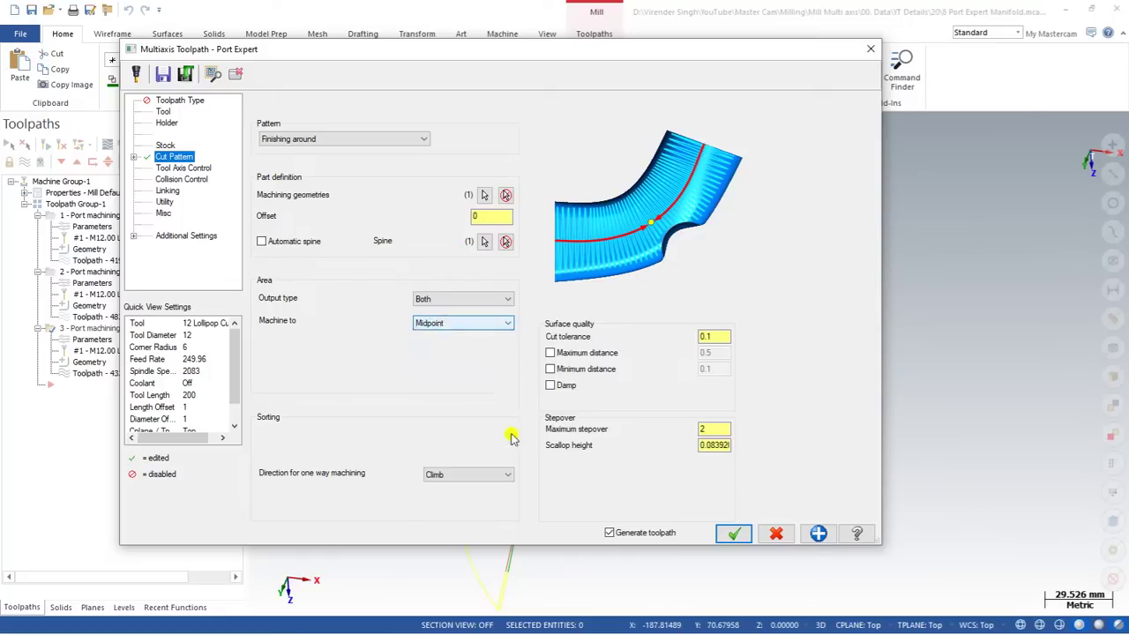
{"action": "left_click", "coordinate": [733, 533]}
Reopen operation 3 with Climb cutting direction and show the Cut Pattern Advanced Options.
{"action": "mouse_move", "coordinate": [660, 496]}
{"action": "middle_mouse_down"}
{"action": "mouse_move", "coordinate": [449, 368]}
{"action": "mouse_move", "coordinate": [416, 378]}
{"action": "mouse_move", "coordinate": [431, 350]}
{"action": "mouse_move", "coordinate": [459, 378]}
{"action": "mouse_move", "coordinate": [405, 244]}
{"action": "mouse_move", "coordinate": [416, 194]}
{"action": "mouse_move", "coordinate": [505, 434]}
{"action": "mouse_move", "coordinate": [503, 404]}
{"action": "mouse_move", "coordinate": [462, 433]}
{"action": "mouse_move", "coordinate": [451, 353]}
{"action": "middle_mouse_up"}
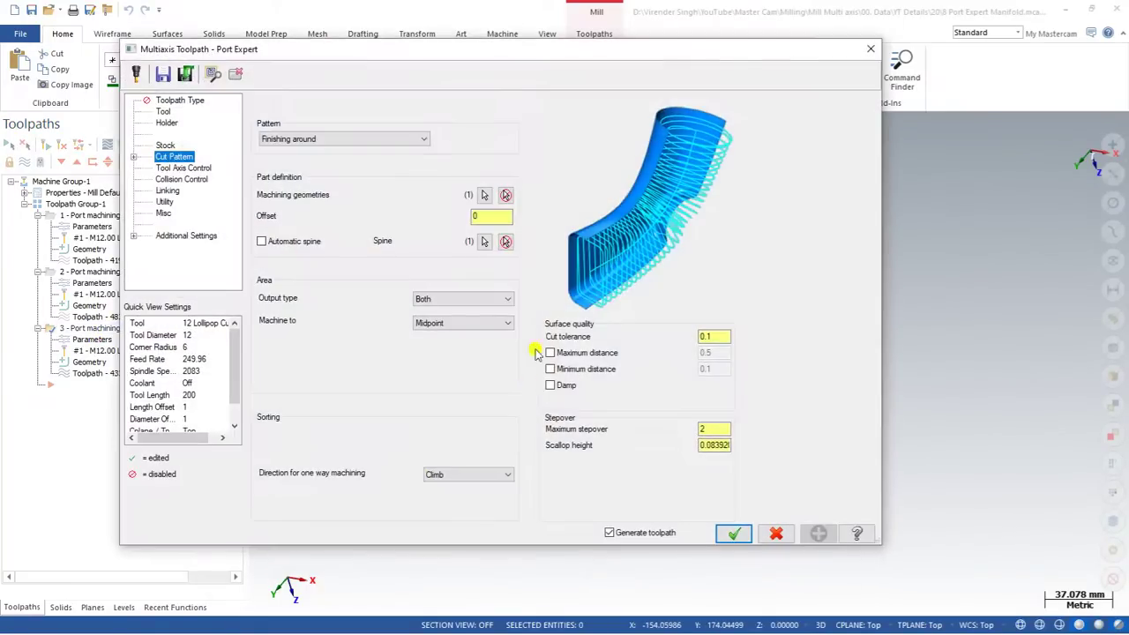
{"action": "left_click", "coordinate": [434, 323]}
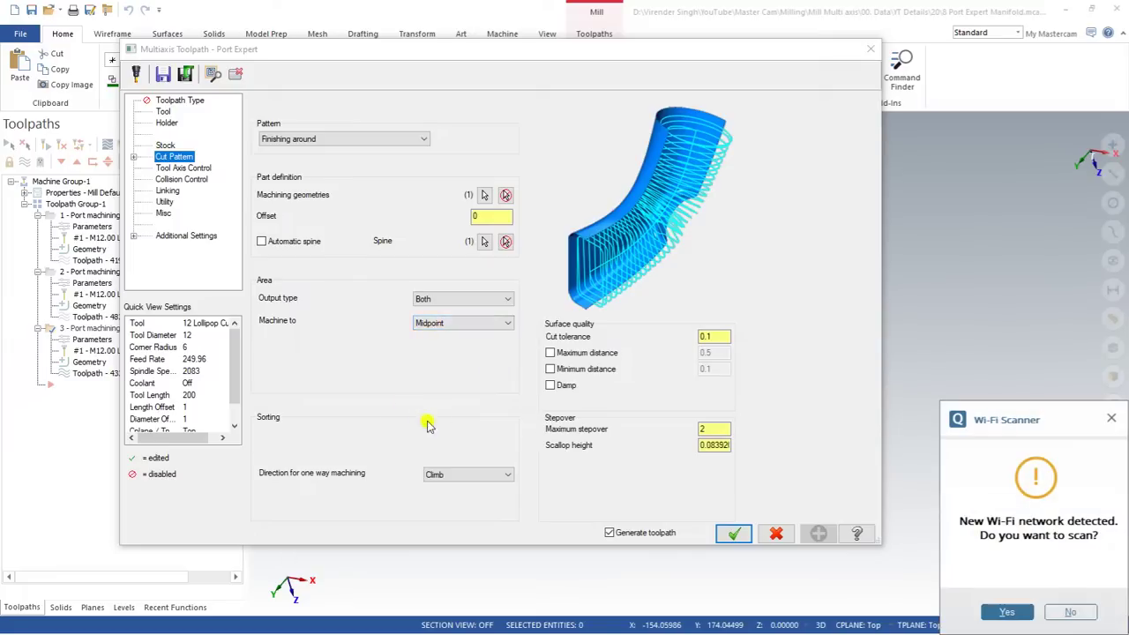
{"action": "left_click", "coordinate": [446, 475]}
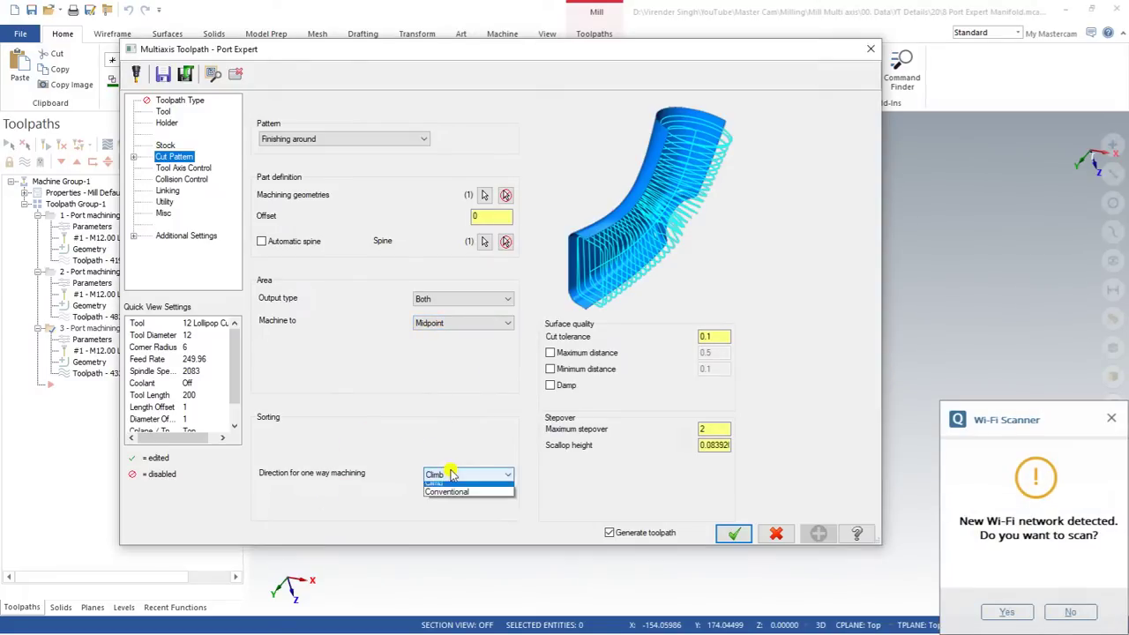
{"action": "left_click", "coordinate": [451, 475]}
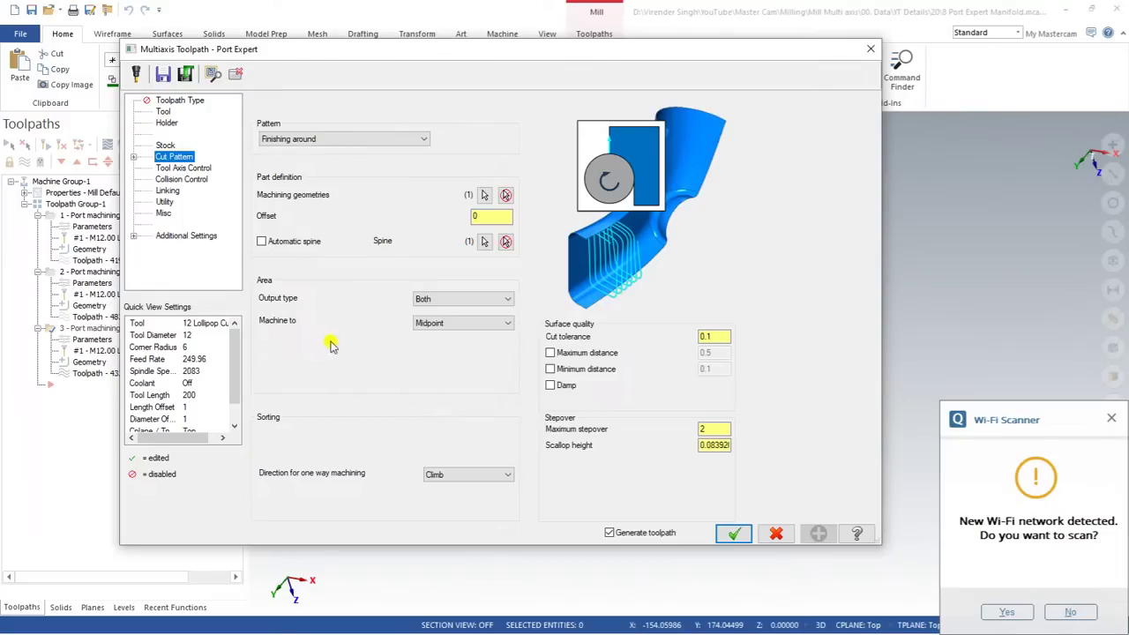
{"action": "left_click", "coordinate": [133, 157]}
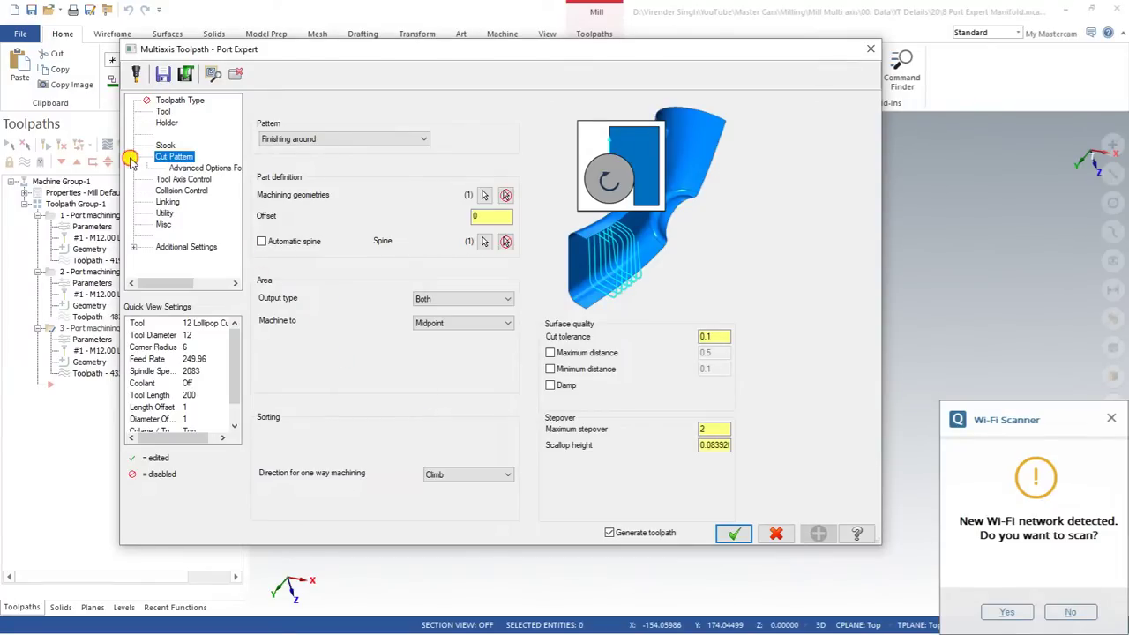
{"action": "left_click", "coordinate": [200, 170]}
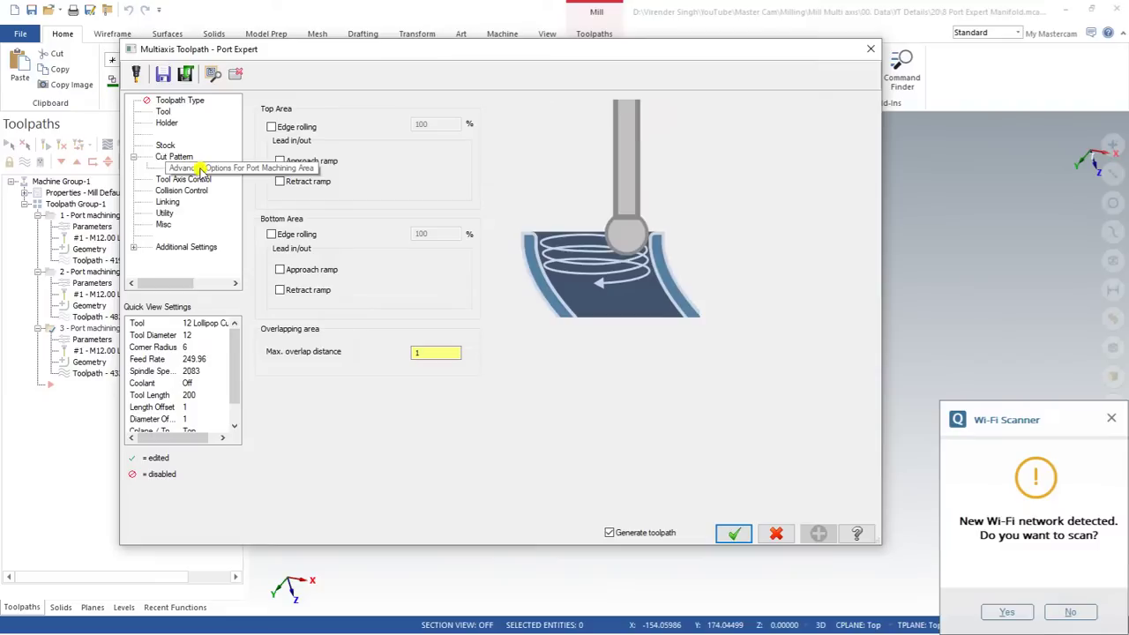
Turn Top Area edge rolling on and back off, keeping max. overlap distance 1.0.
{"action": "left_click", "coordinate": [272, 127]}
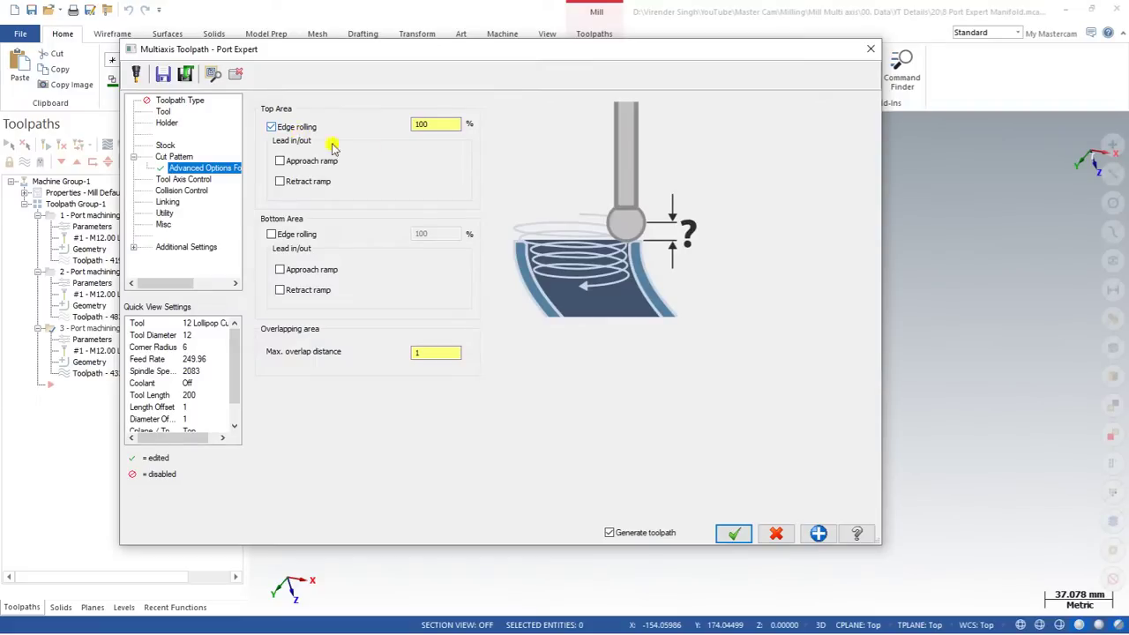
{"action": "left_click_drag", "start_coordinate": [440, 123], "coordinate": [404, 129]}
{"action": "left_click", "coordinate": [280, 128]}
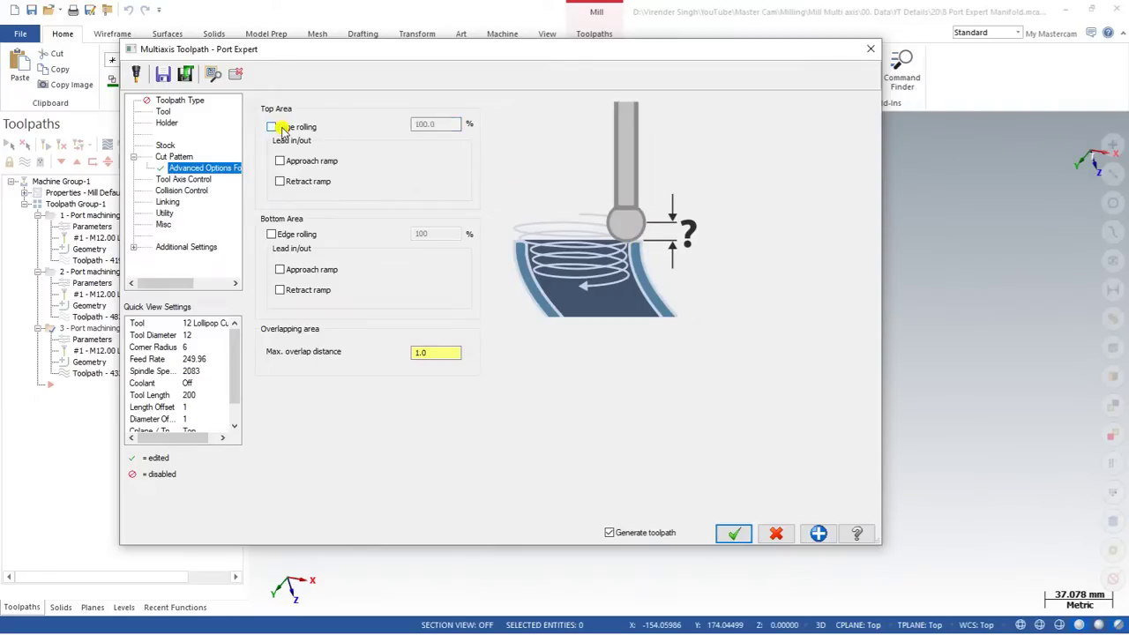
{"action": "left_click", "coordinate": [733, 533]}
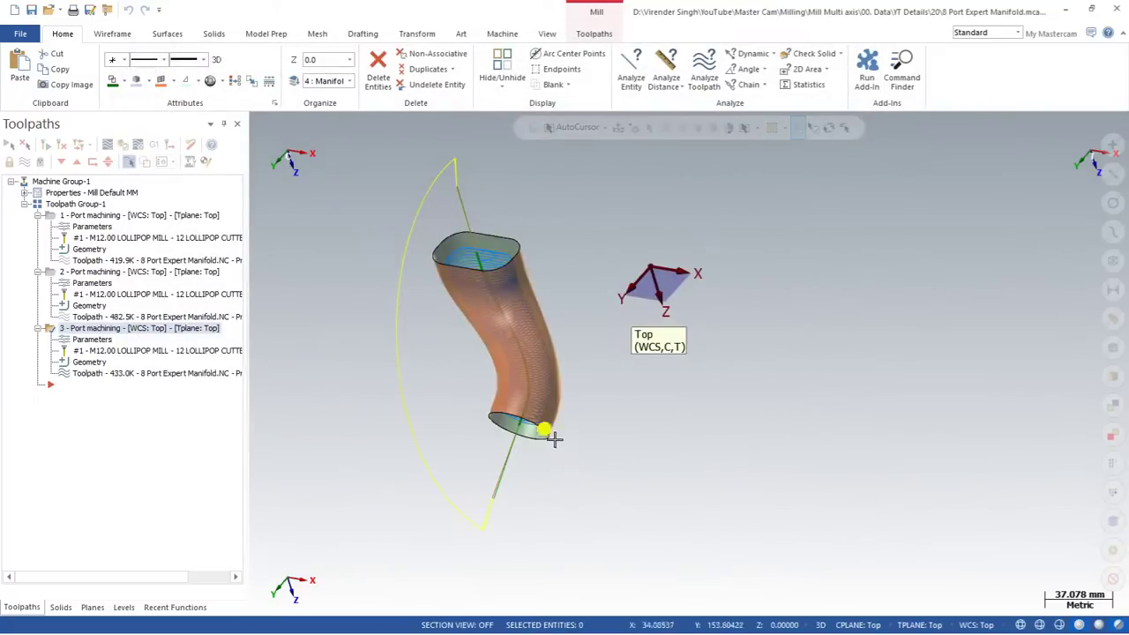
Hide the shaded toolpath and zoom out to show the runners and flange.
{"action": "scroll", "coordinate": [473, 247], "scroll_direction": "up", "scroll_amount": 5}
{"action": "middle_click_drag", "start_coordinate": [473, 247], "coordinate": [453, 217]}
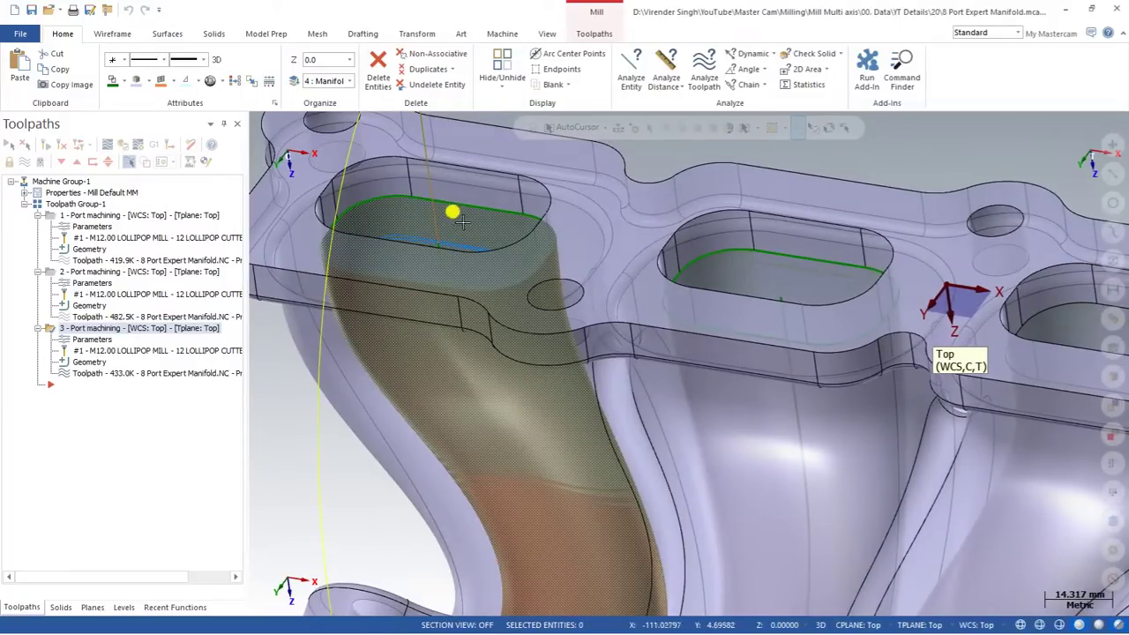
{"action": "key", "text": "alt+t"}
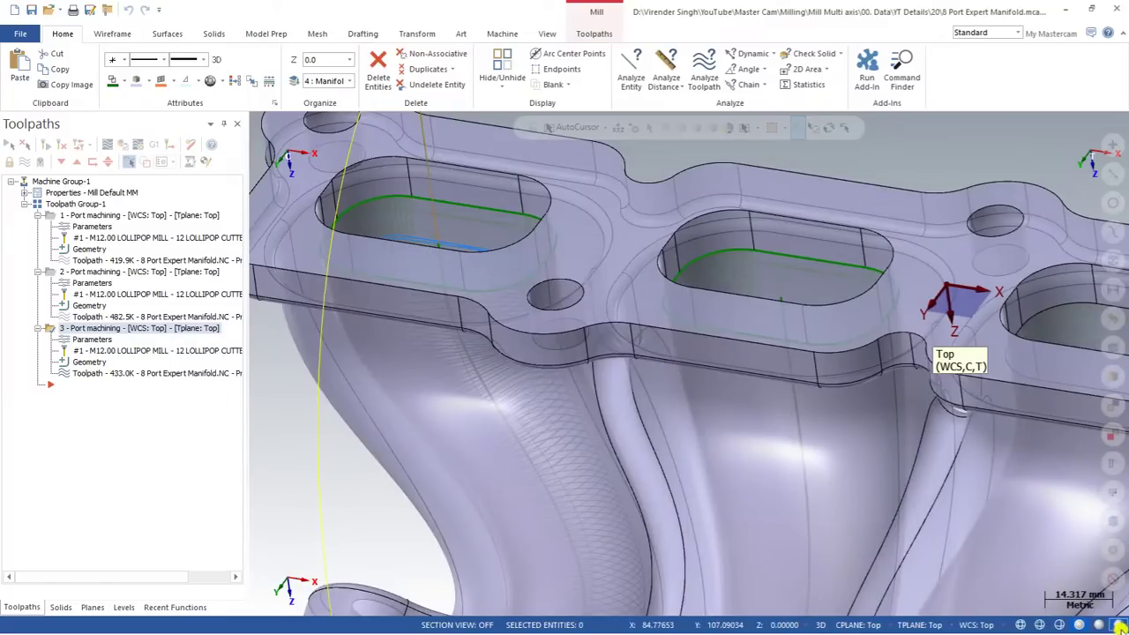
{"action": "scroll", "coordinate": [442, 170], "scroll_direction": "down", "scroll_amount": 3}
{"action": "key", "text": "alt+Down"}
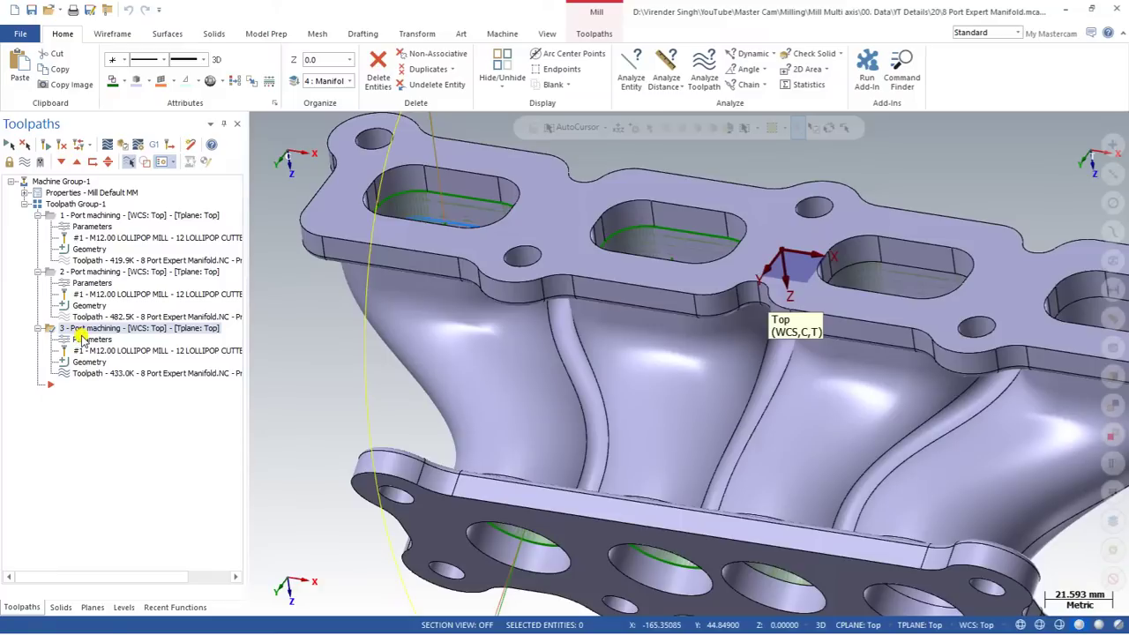
Paste a copy of operation 3 as operation 4 and open its Port Expert parameters.
{"action": "key", "text": "ctrl+v"}
{"action": "left_click", "coordinate": [81, 404]}
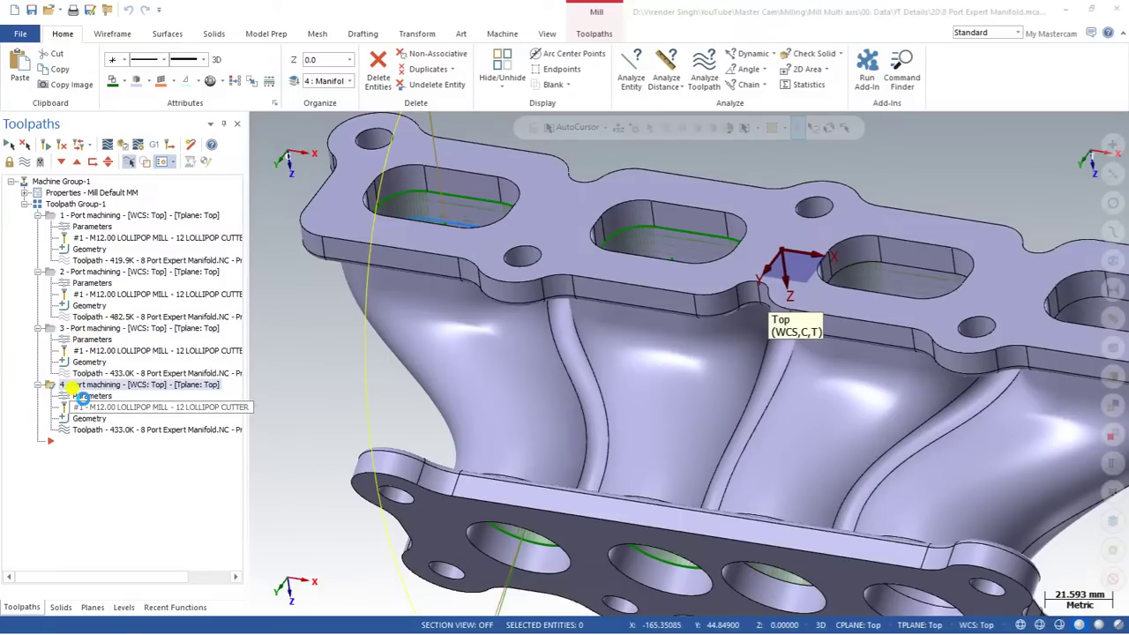
{"action": "key", "text": "Escape"}
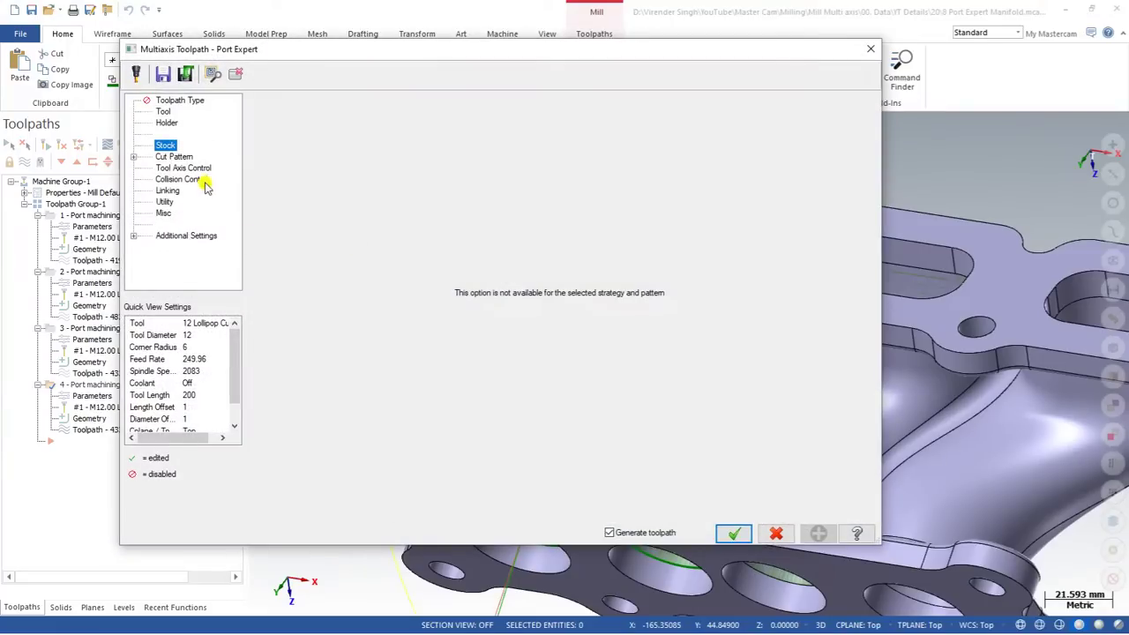
{"action": "left_click", "coordinate": [195, 167]}
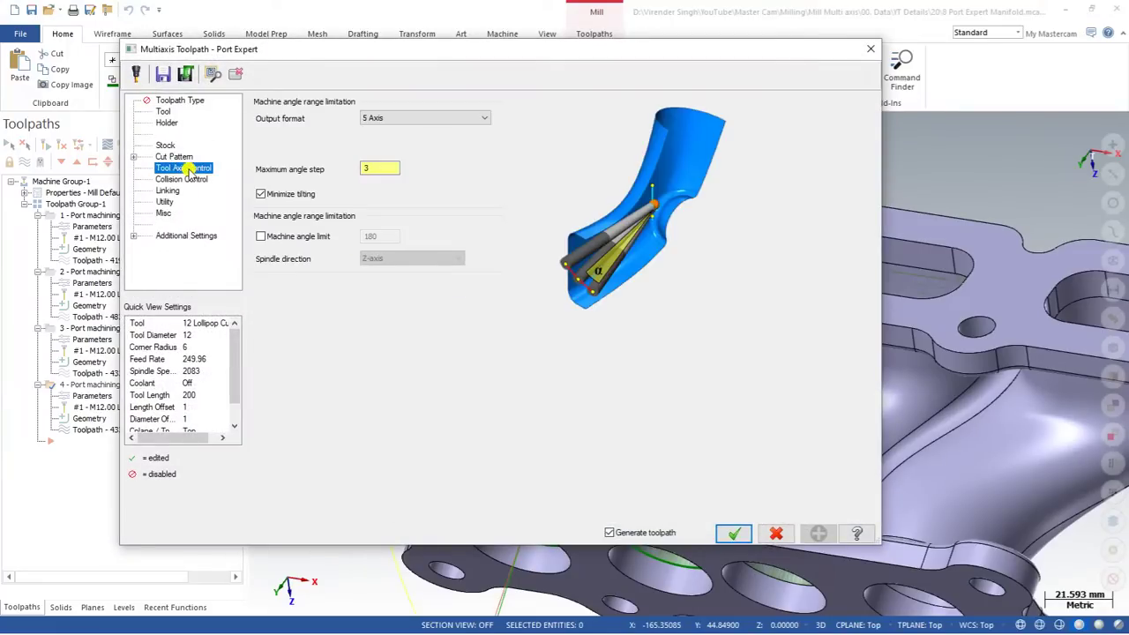
Set operation 4's Tool Axis Control output format to 4 Axis and accept.
{"action": "left_click", "coordinate": [175, 157]}
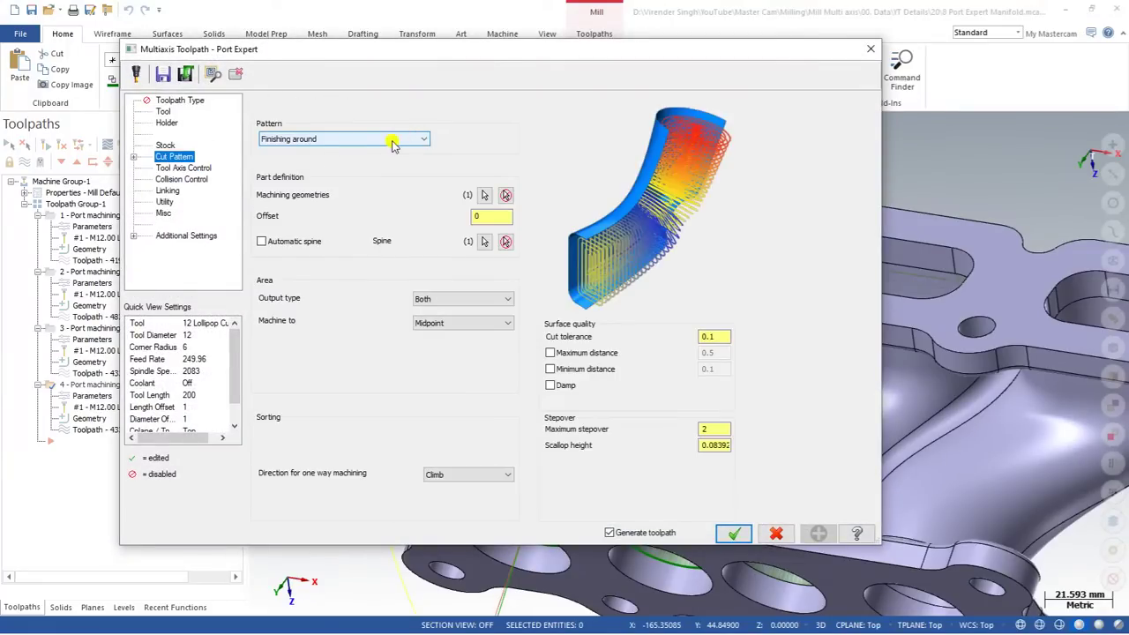
{"action": "left_click", "coordinate": [134, 156]}
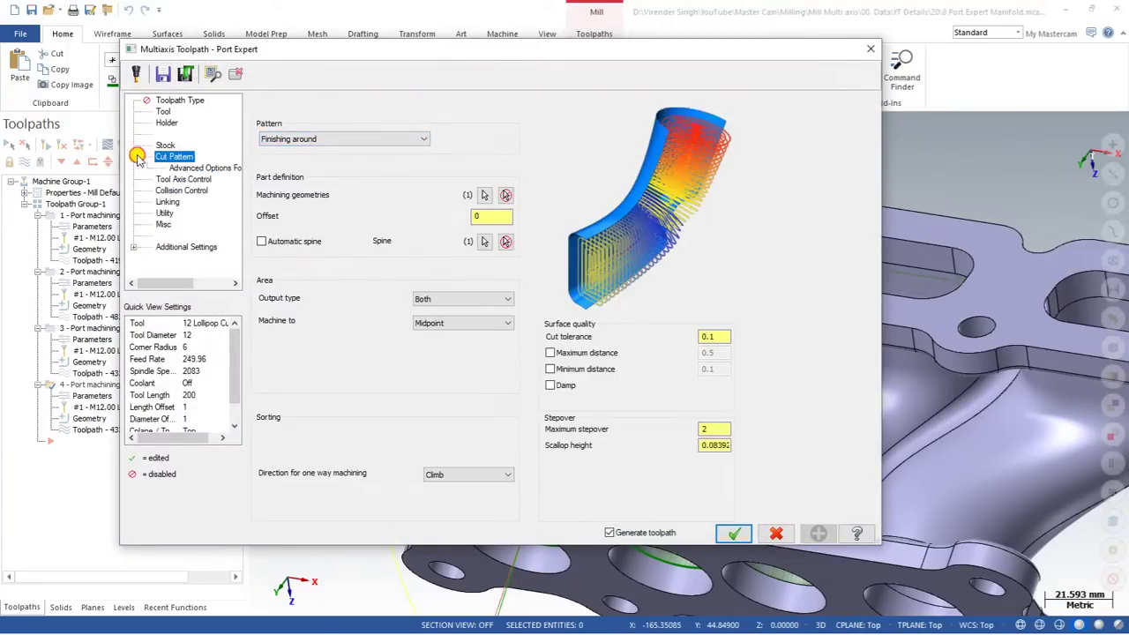
{"action": "left_click", "coordinate": [177, 180]}
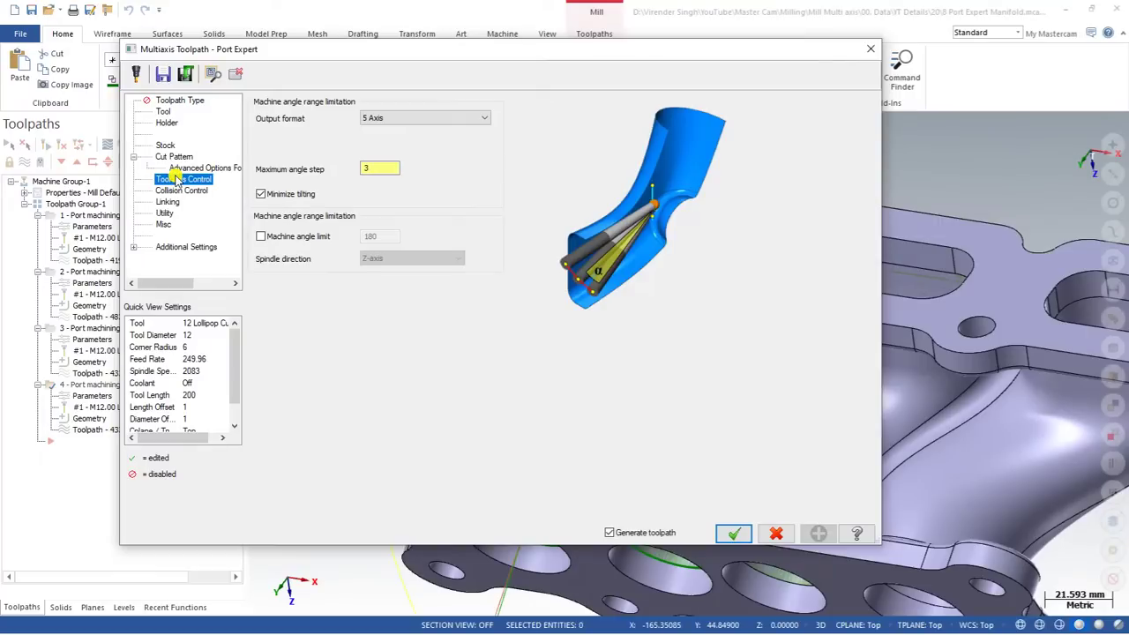
{"action": "left_click", "coordinate": [399, 122]}
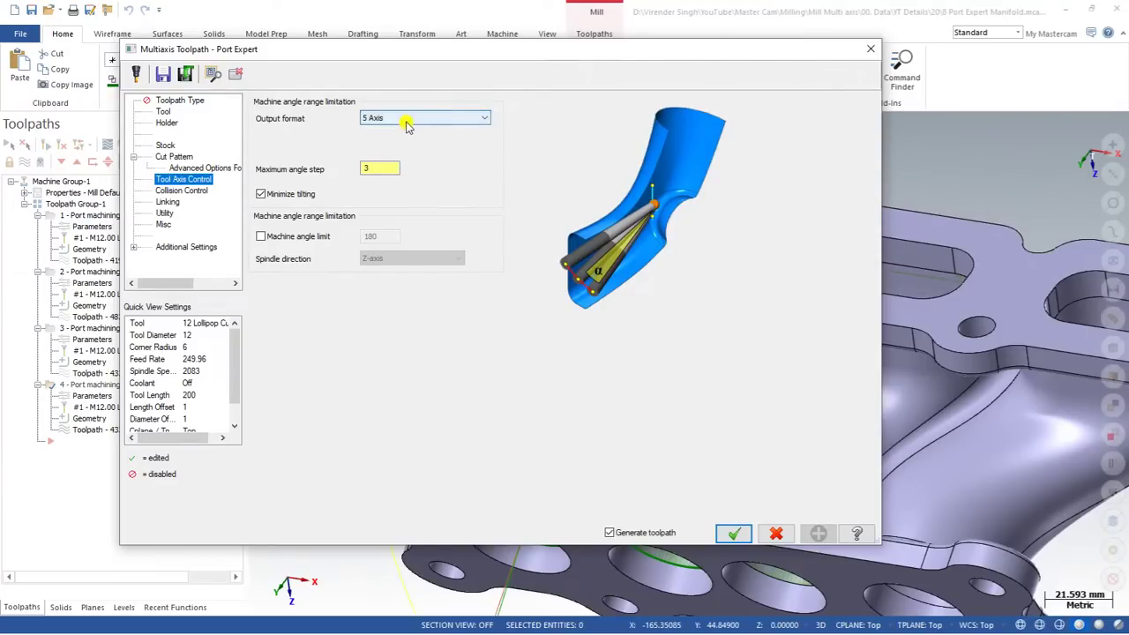
{"action": "left_click", "coordinate": [399, 140]}
{"action": "left_click", "coordinate": [401, 118]}
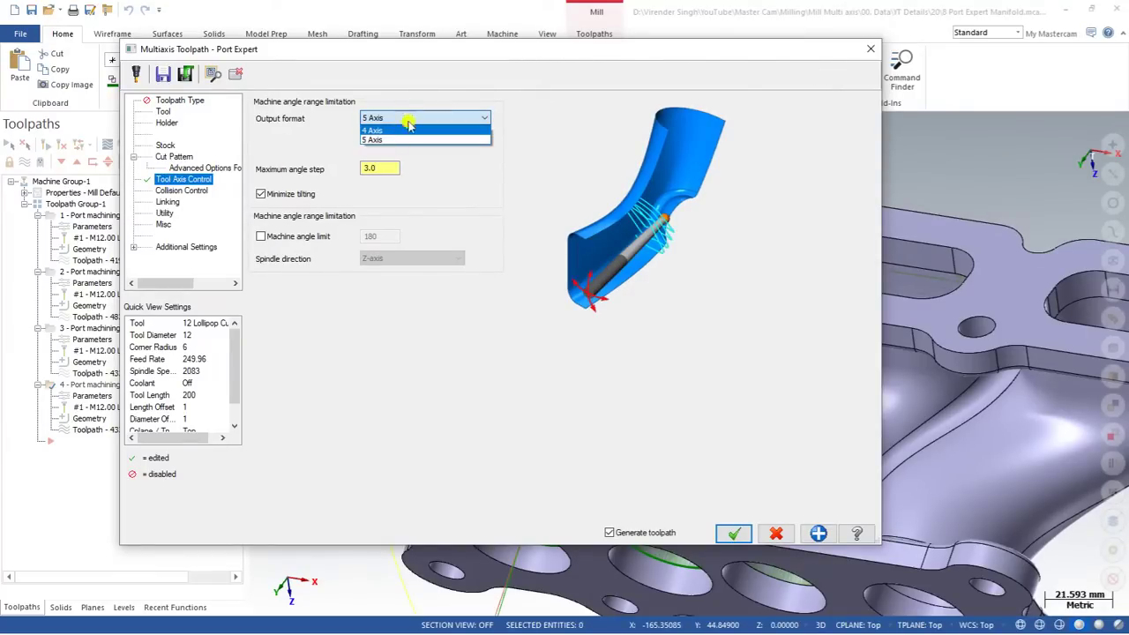
{"action": "left_click", "coordinate": [408, 119]}
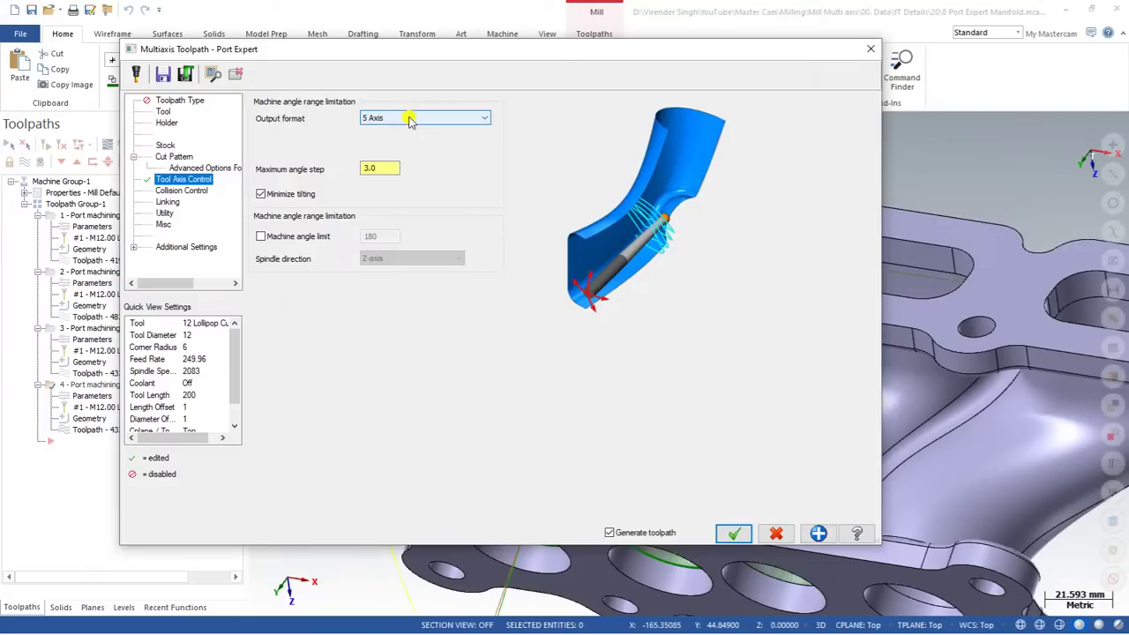
{"action": "left_click", "coordinate": [409, 119]}
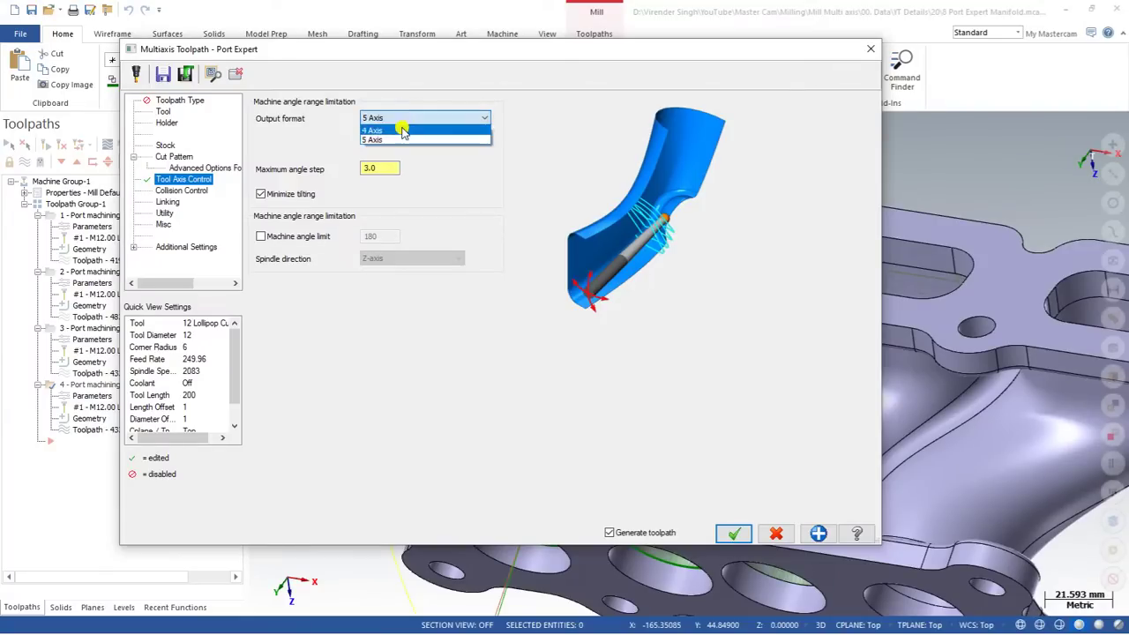
{"action": "left_click", "coordinate": [402, 130]}
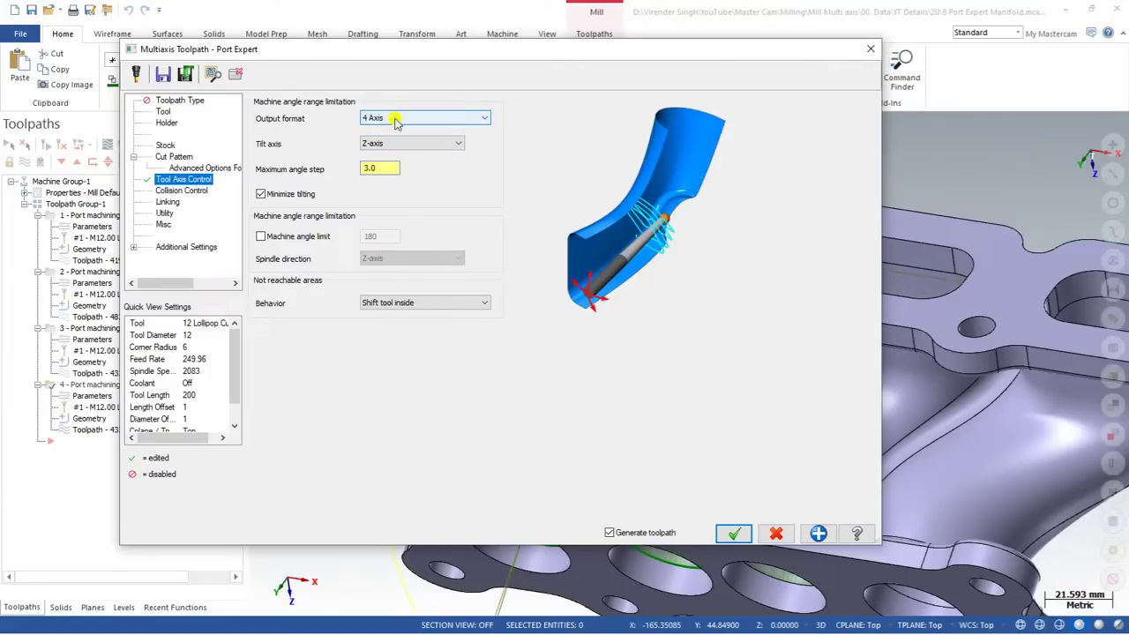
{"action": "left_click", "coordinate": [733, 532]}
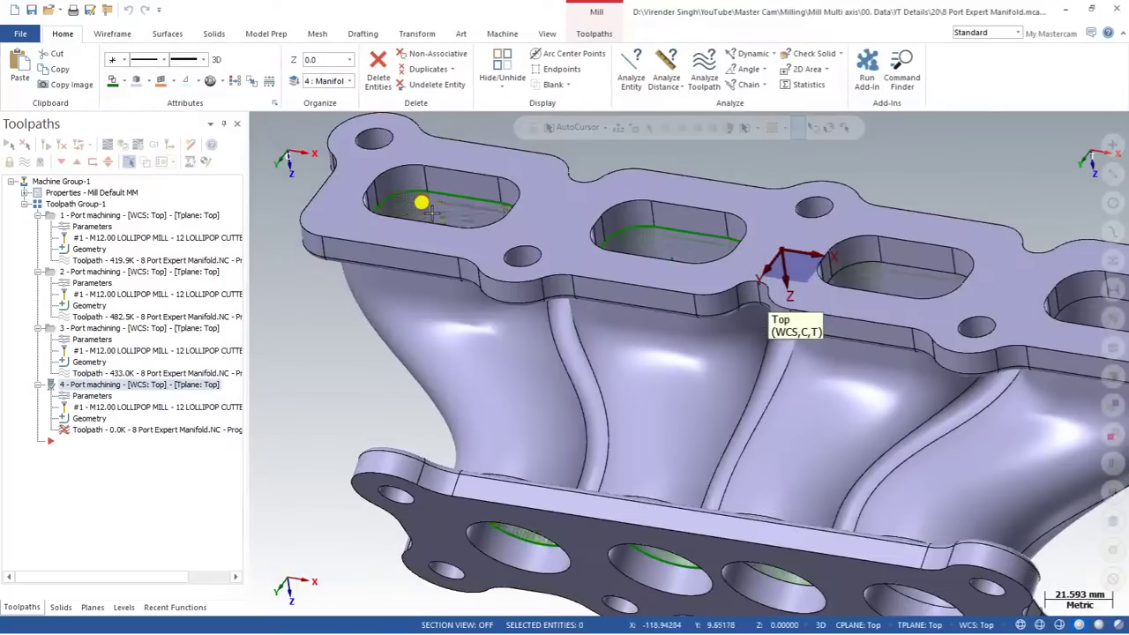
Isolate the runner port surface and spine curve, then orbit to inspect the 4-axis toolpath.
{"action": "left_click", "coordinate": [441, 221]}
{"action": "middle_click_drag", "start_coordinate": [443, 222], "coordinate": [468, 293]}
{"action": "left_click", "coordinate": [449, 267]}
{"action": "key", "text": "Return"}
{"action": "scroll", "coordinate": [467, 293], "scroll_direction": "up", "scroll_amount": 2}
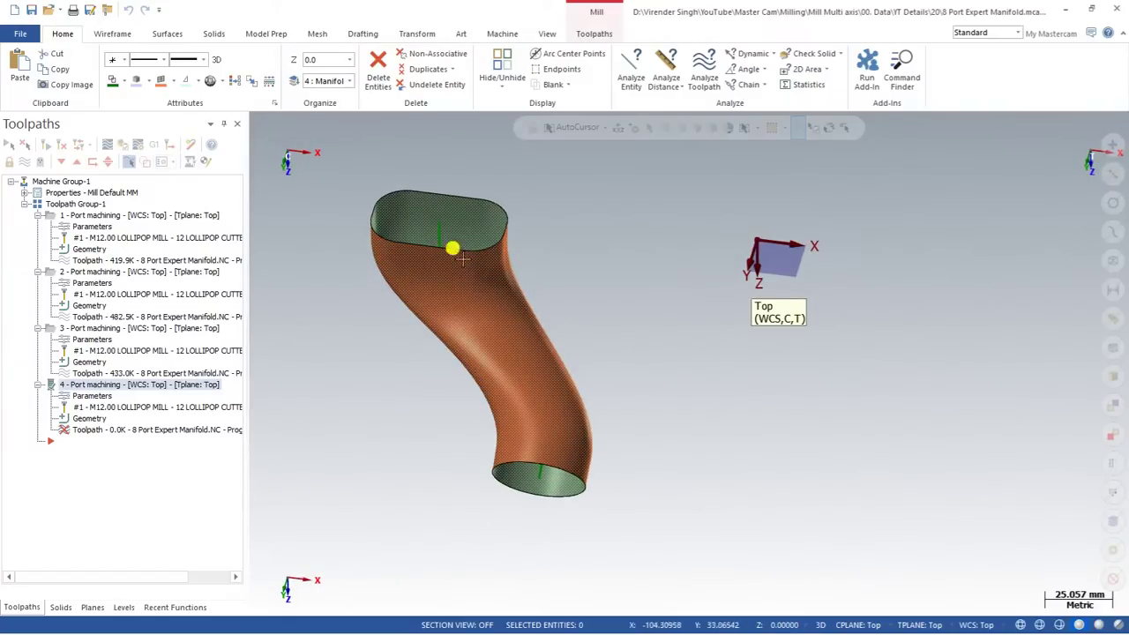
{"action": "mouse_move", "coordinate": [458, 251]}
{"action": "middle_mouse_down"}
{"action": "mouse_move", "coordinate": [447, 301]}
{"action": "mouse_move", "coordinate": [465, 376]}
{"action": "mouse_move", "coordinate": [456, 341]}
{"action": "middle_mouse_up"}
{"action": "scroll", "coordinate": [447, 268], "scroll_direction": "down", "scroll_amount": 2}
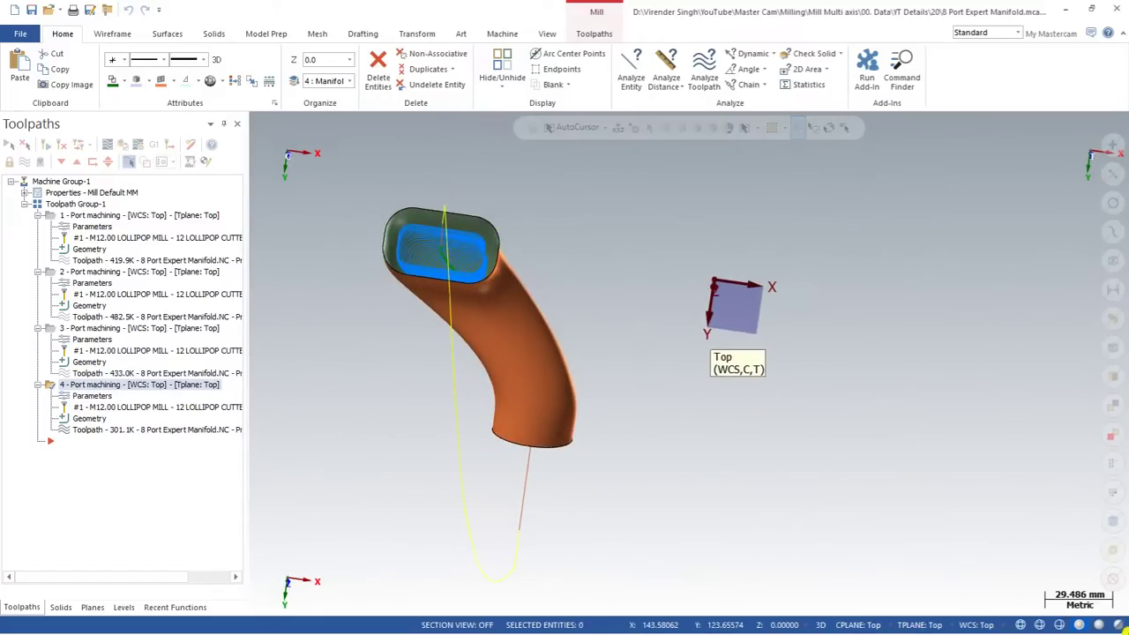
{"action": "mouse_move", "coordinate": [927, 517]}
{"action": "middle_mouse_down"}
{"action": "mouse_move", "coordinate": [610, 361]}
{"action": "mouse_move", "coordinate": [487, 394]}
{"action": "mouse_move", "coordinate": [628, 335]}
{"action": "mouse_move", "coordinate": [564, 333]}
{"action": "middle_mouse_up"}
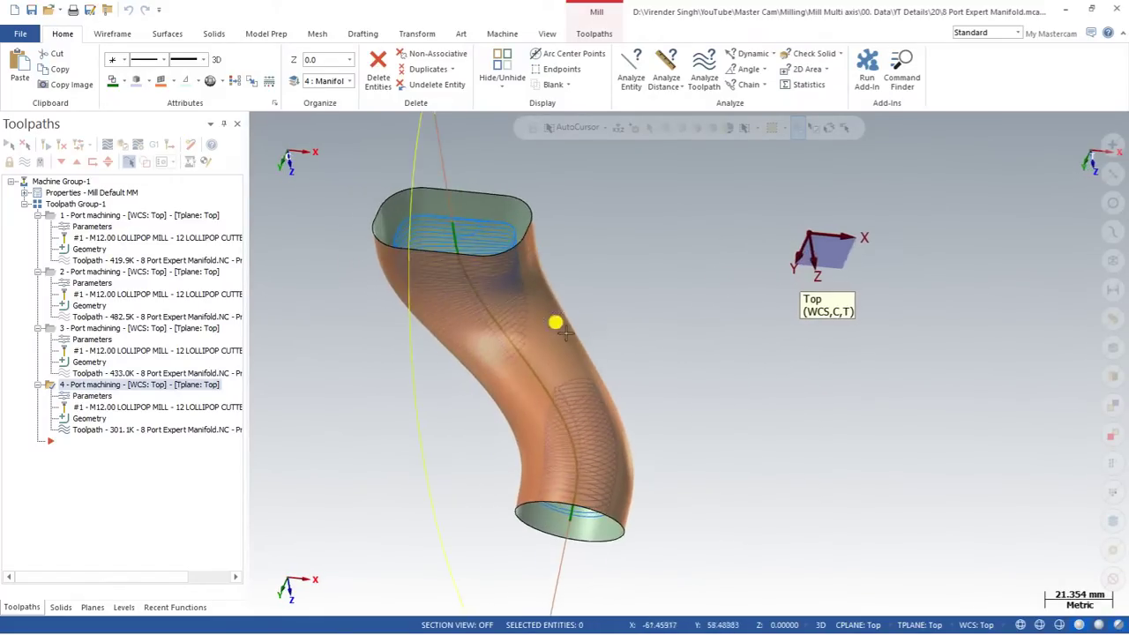
{"action": "scroll", "coordinate": [675, 375], "scroll_direction": "up", "scroll_amount": 2}
{"action": "scroll", "coordinate": [617, 340], "scroll_direction": "up", "scroll_amount": 1}
Reopen operation 4's parameters and set the output format back to 5 Axis.
{"action": "left_click", "coordinate": [77, 398]}
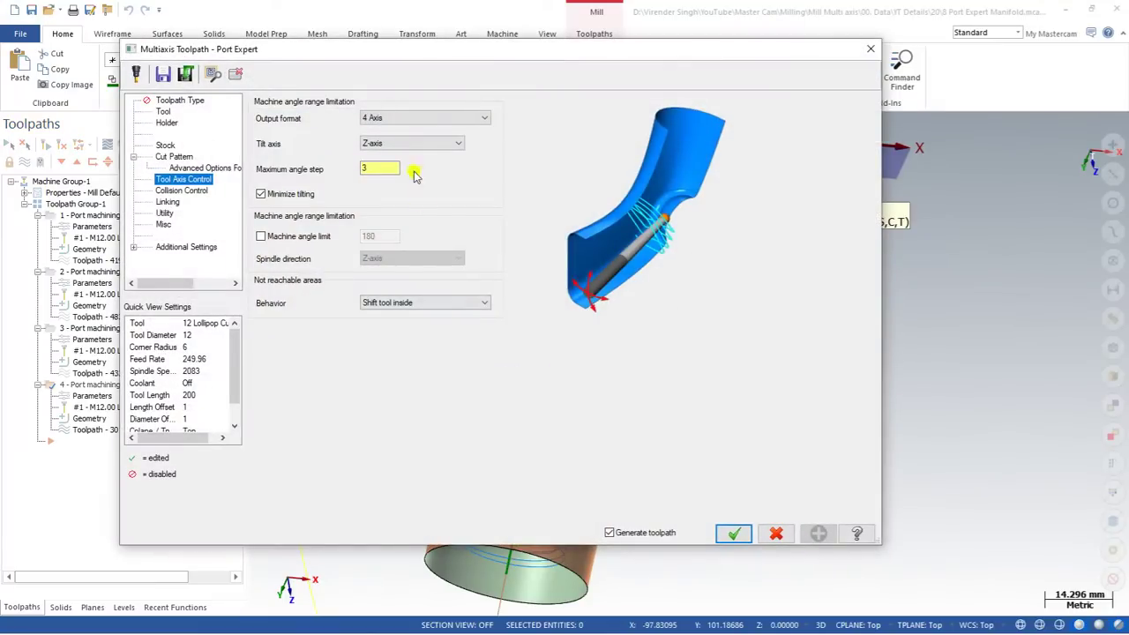
{"action": "left_click", "coordinate": [388, 118]}
{"action": "left_click", "coordinate": [383, 139]}
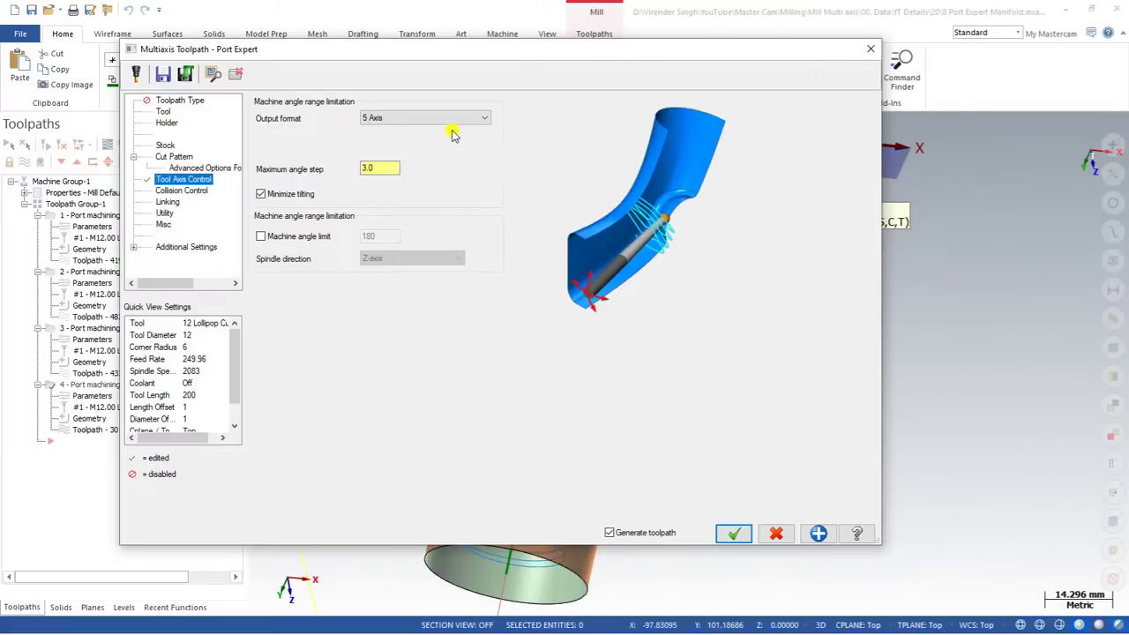
Review the Holder, Shank and Shoulder collision clearances and the Linking settings.
{"action": "left_click", "coordinate": [185, 191]}
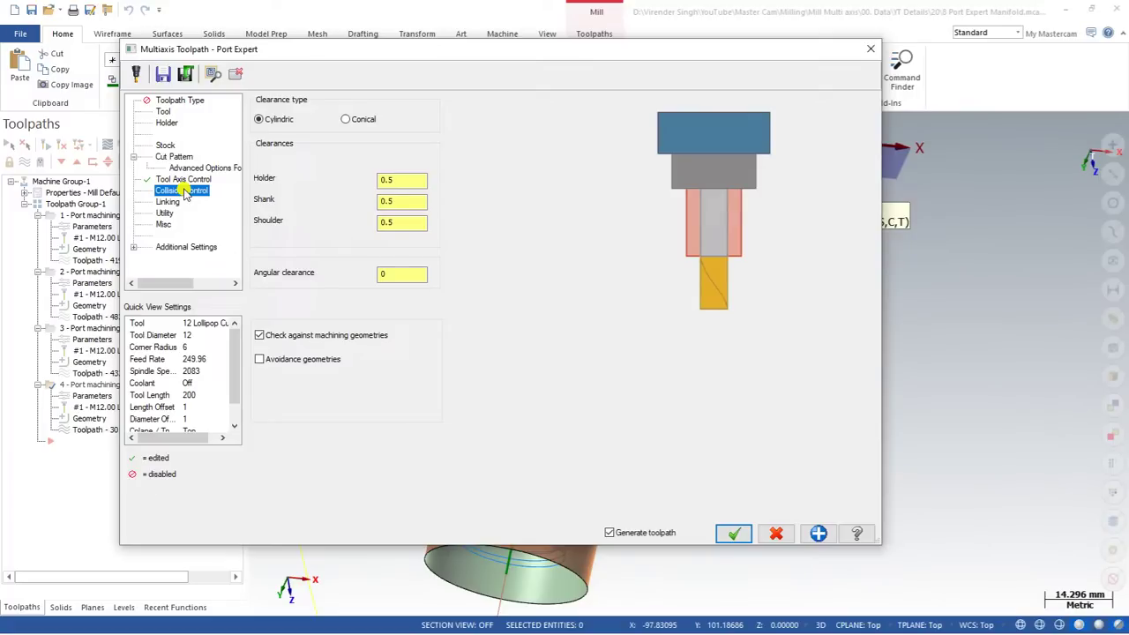
{"action": "left_click", "coordinate": [395, 181]}
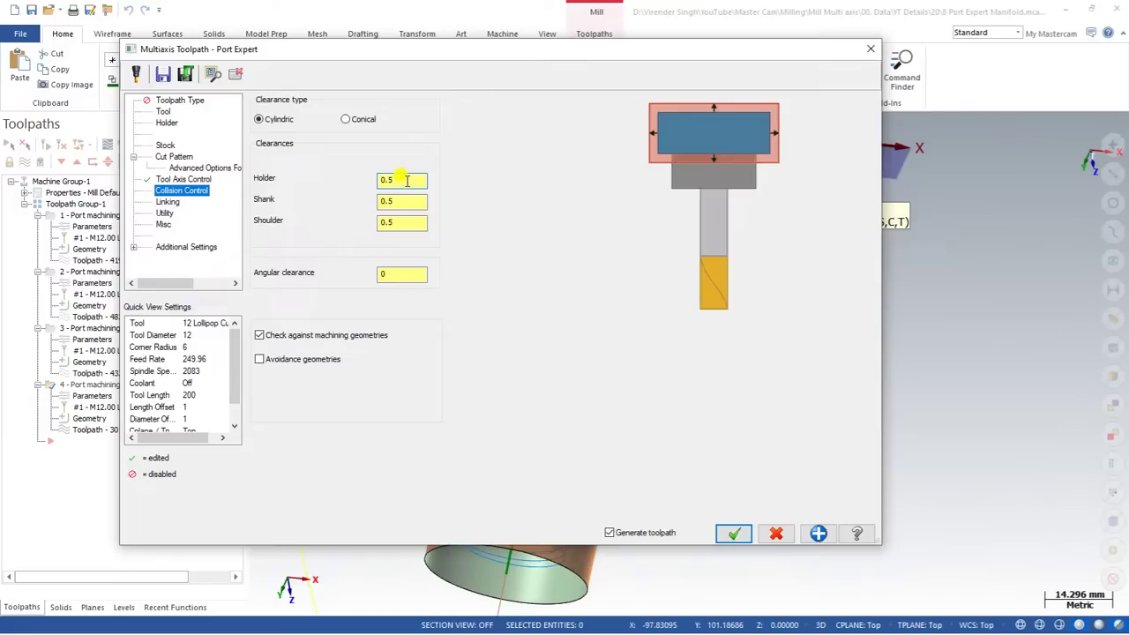
{"action": "left_click", "coordinate": [407, 202]}
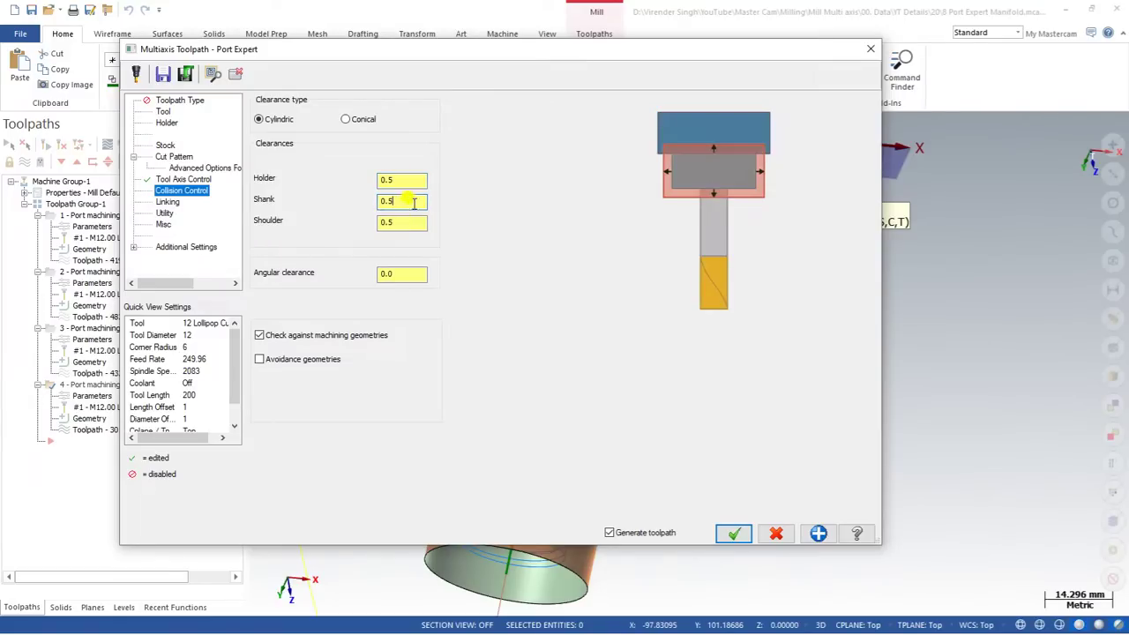
{"action": "left_click", "coordinate": [407, 223]}
{"action": "left_click", "coordinate": [168, 203]}
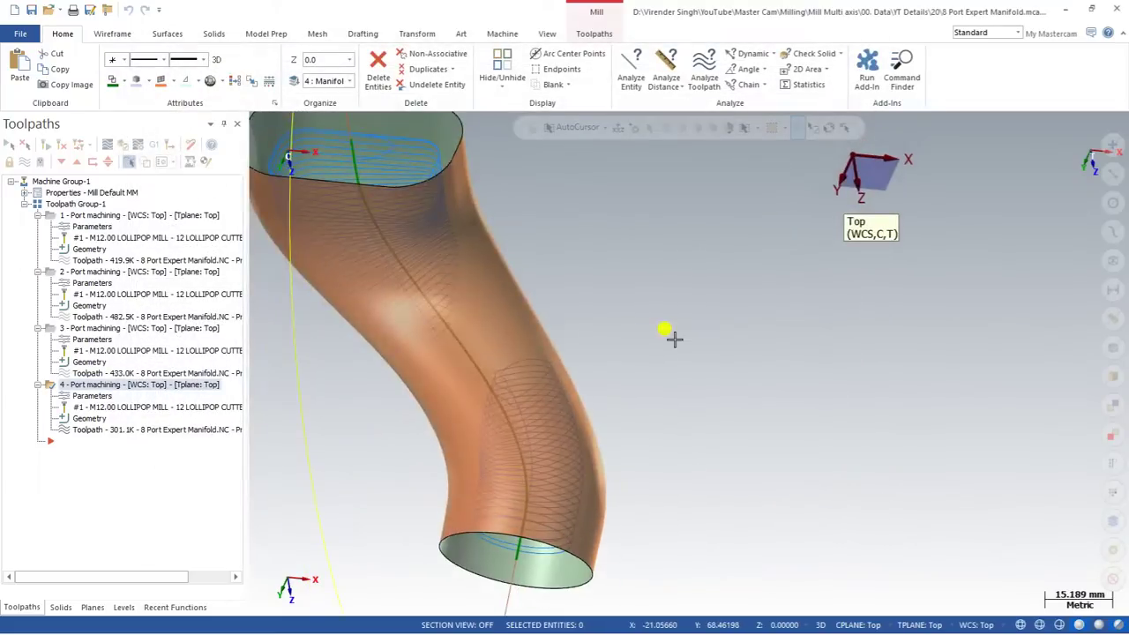
{"action": "scroll", "coordinate": [668, 371], "scroll_direction": "down", "scroll_amount": 4}
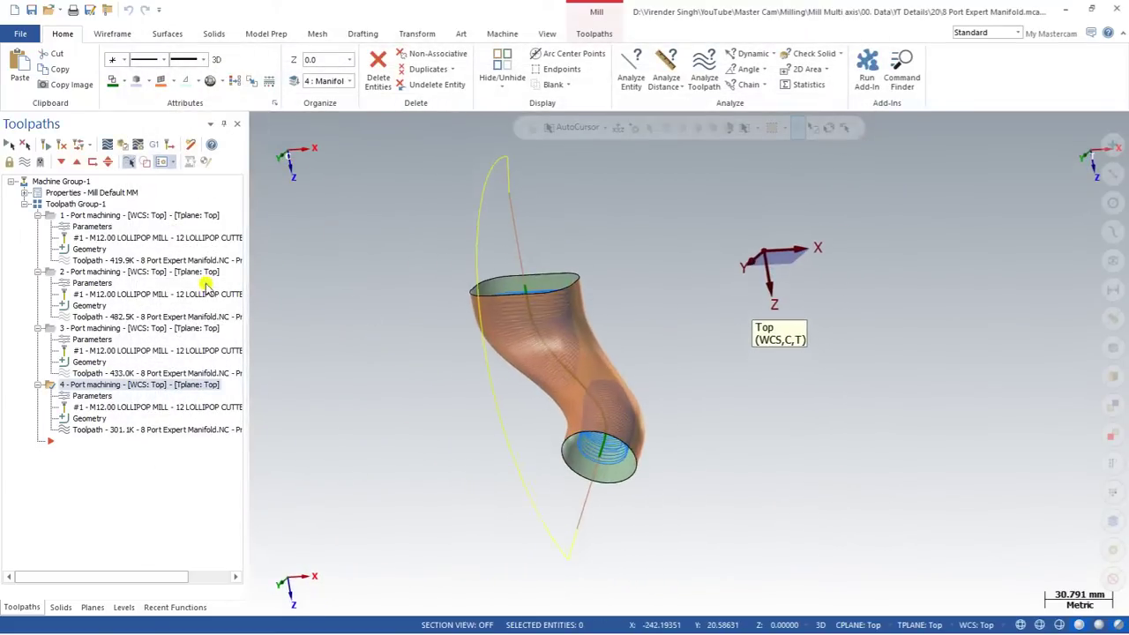
Backplot operation 1's port machining toolpath on the full manifold with the lollipop tool.
{"action": "left_click", "coordinate": [113, 215]}
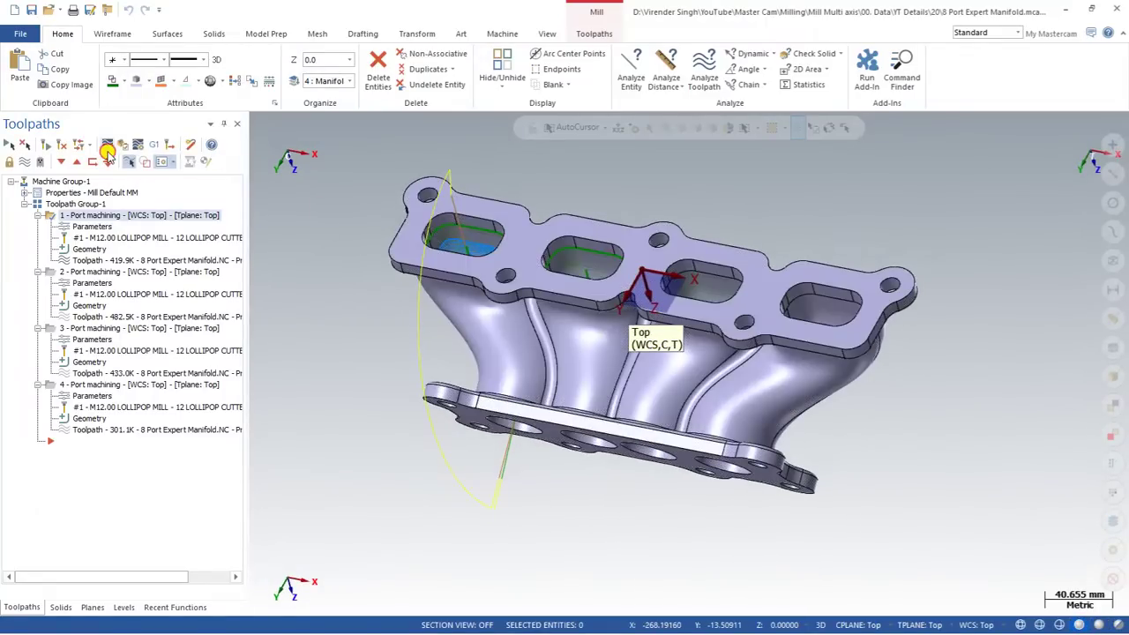
{"action": "left_click", "coordinate": [107, 146]}
{"action": "left_click", "coordinate": [261, 122]}
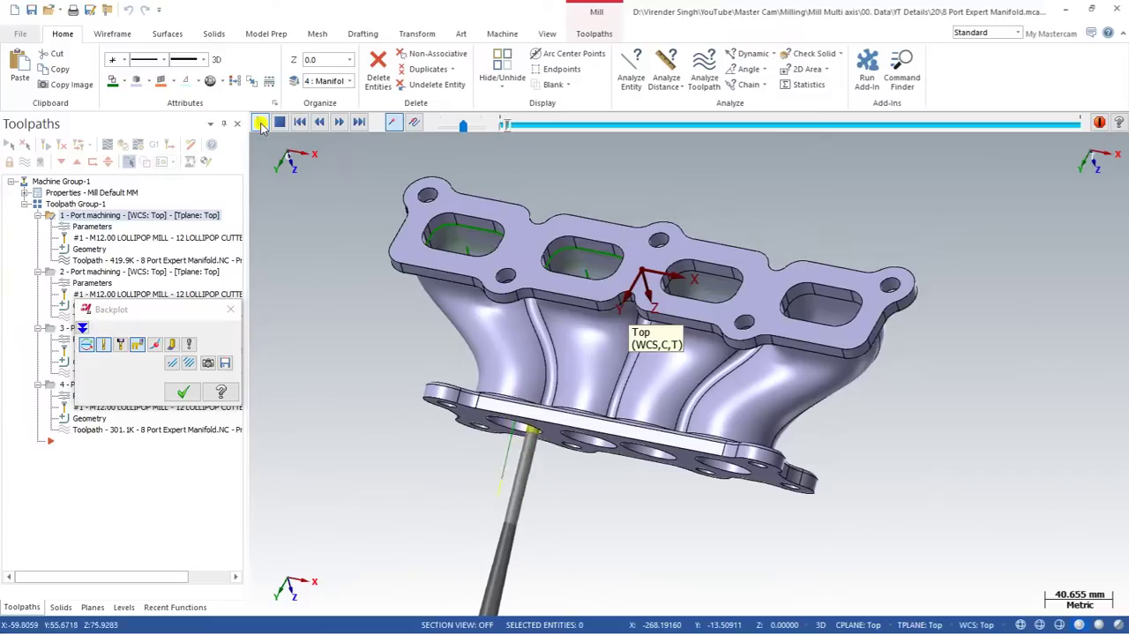